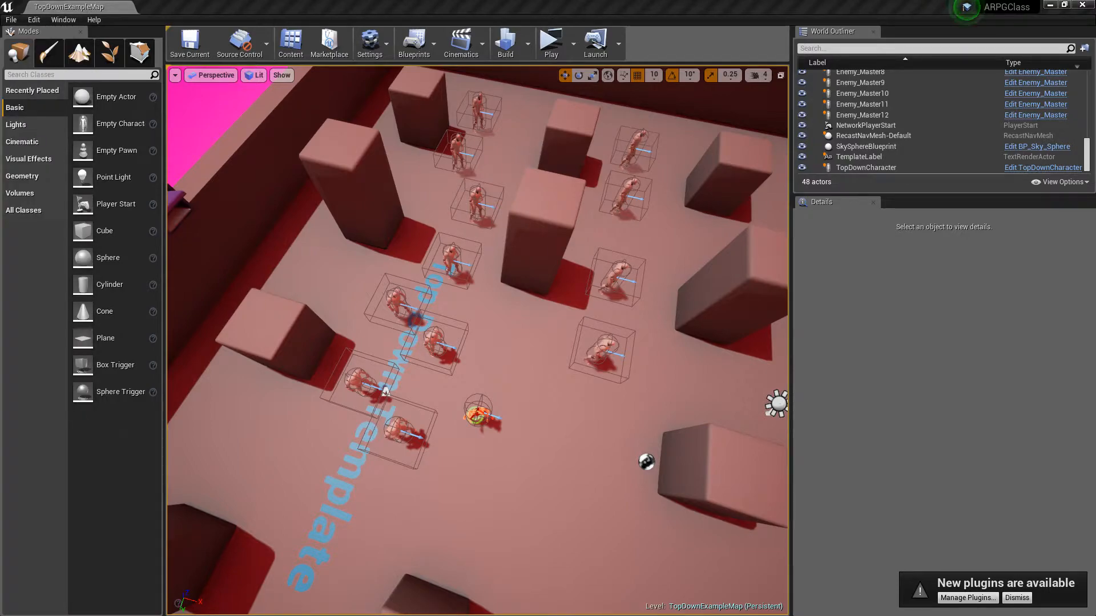
# Step: Switch to Bitbucket in the browser and open the TestRepo1 repository from the second page of the full repository list
pyautogui.moveTo(0, 45); pyautogui.dragTo(418, 41)
pyautogui.doubleClick(418, 41)
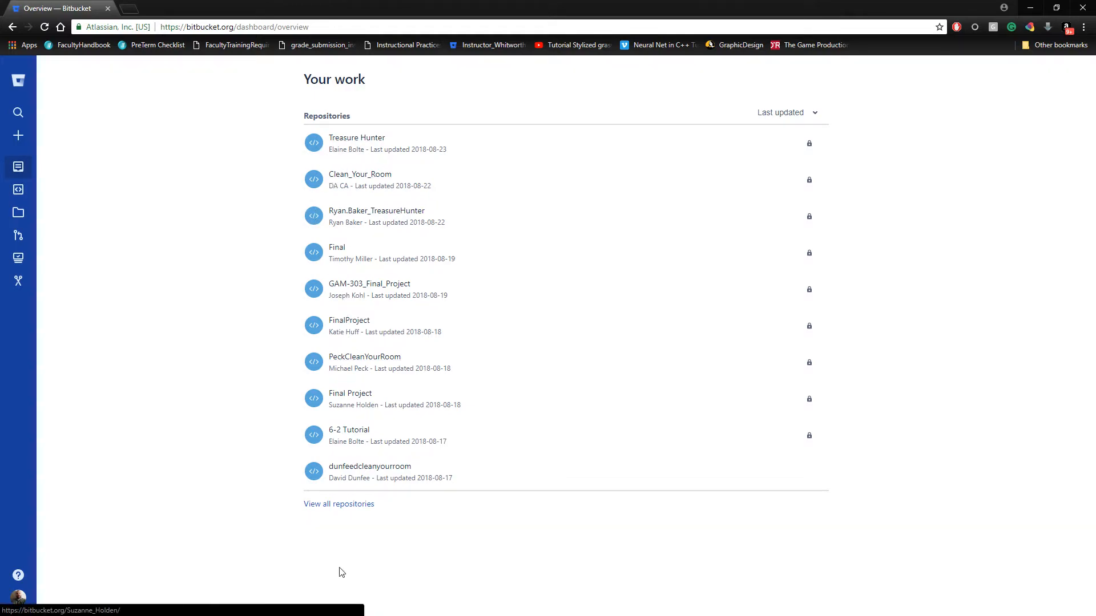
pyautogui.click(350, 510)
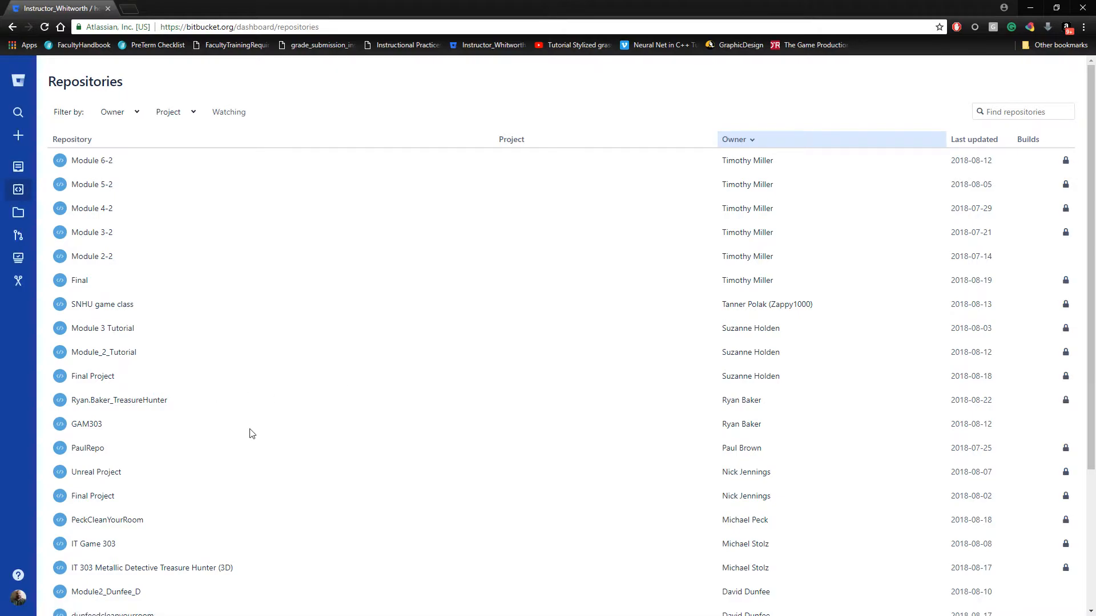
pyautogui.scroll(-4, 249, 433)
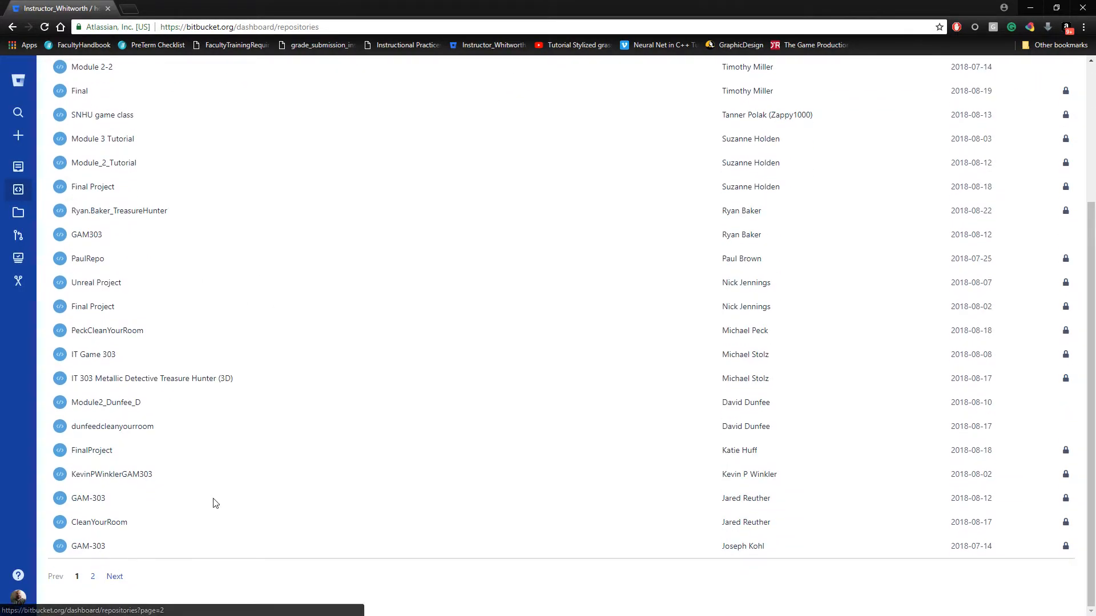
pyautogui.scroll(4, 215, 501)
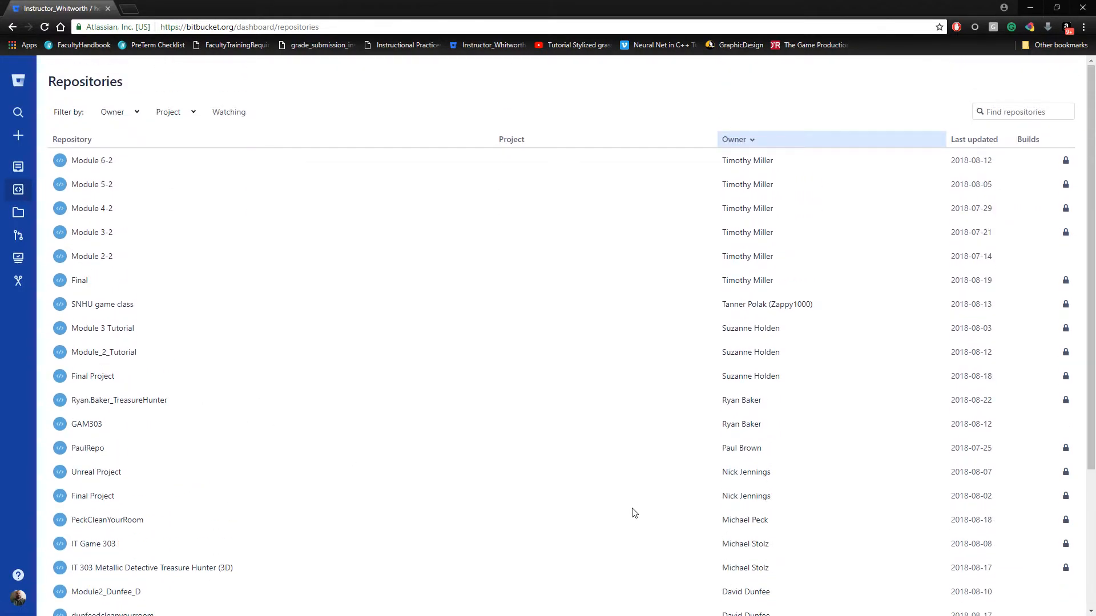
pyautogui.scroll(-4, 634, 513)
pyautogui.click(93, 577)
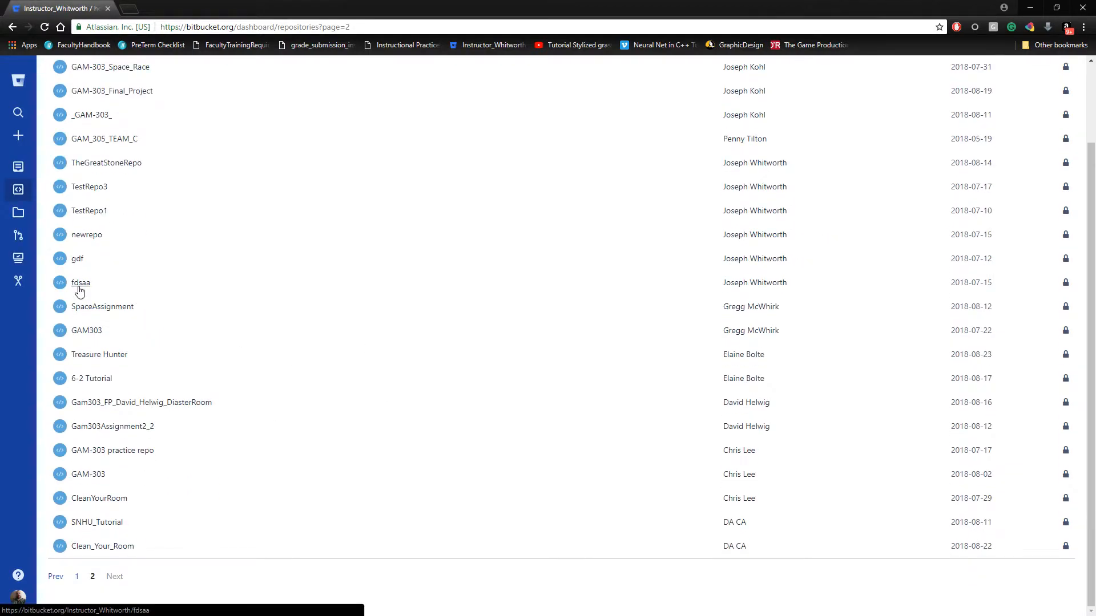
pyautogui.scroll(2, 166, 271)
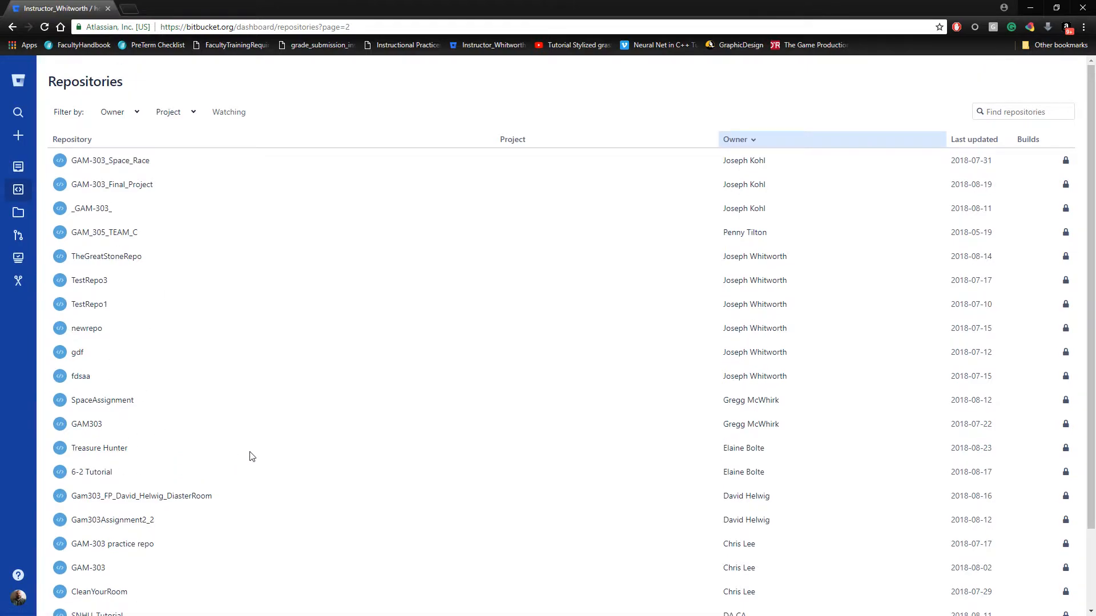
pyautogui.scroll(-1, 252, 451)
pyautogui.click(80, 249)
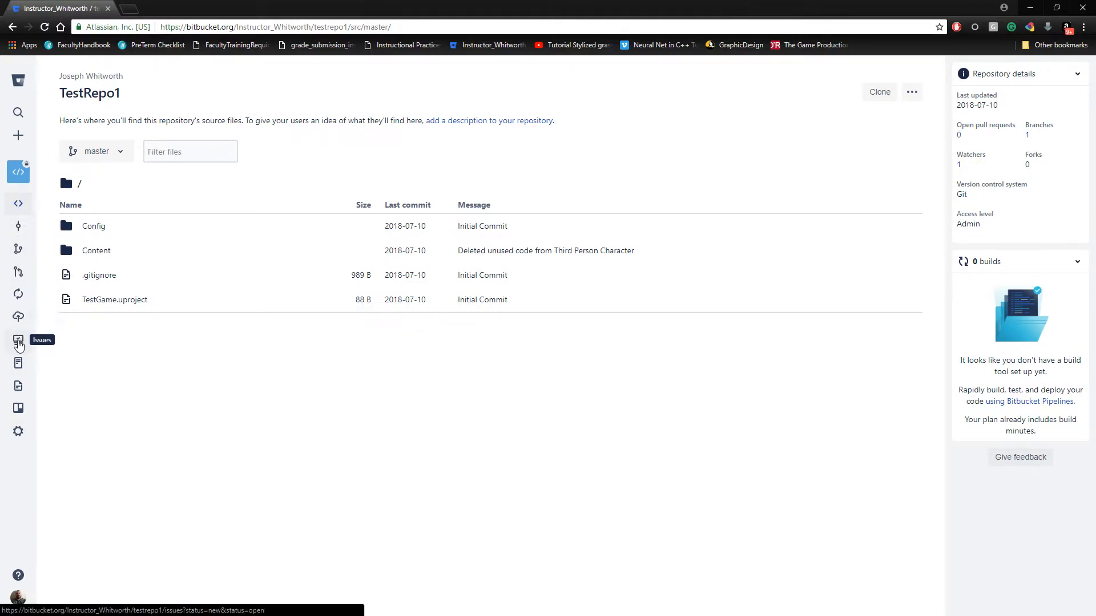
# Step: Start a new issue in TestRepo1's issue tracker with the title "fbvcvbcx" and the description "vcxbvxc"
pyautogui.click(18, 341)
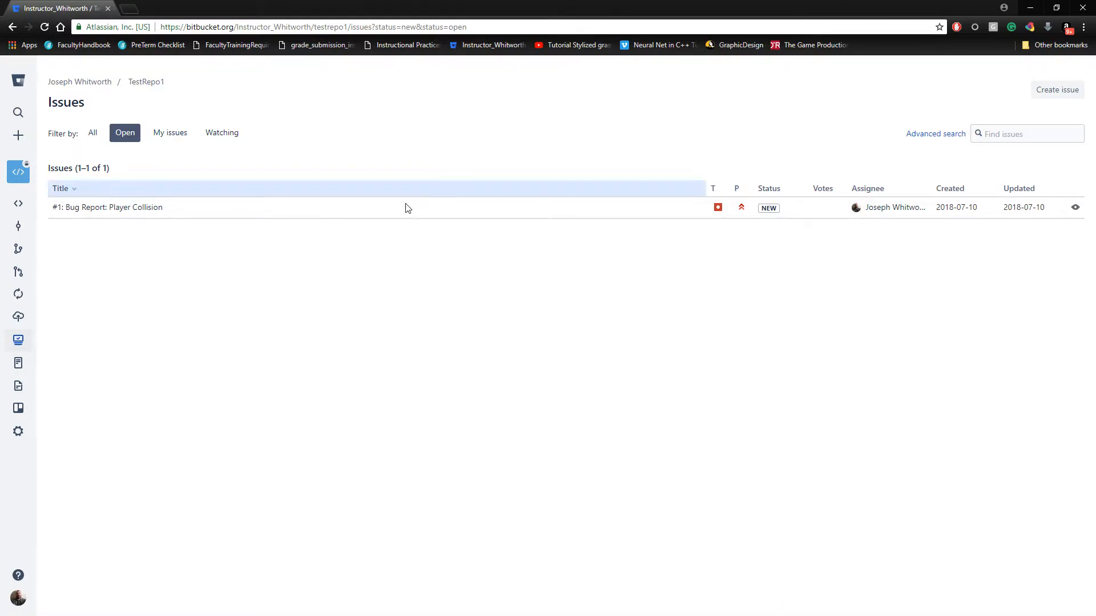
pyautogui.click(1062, 92)
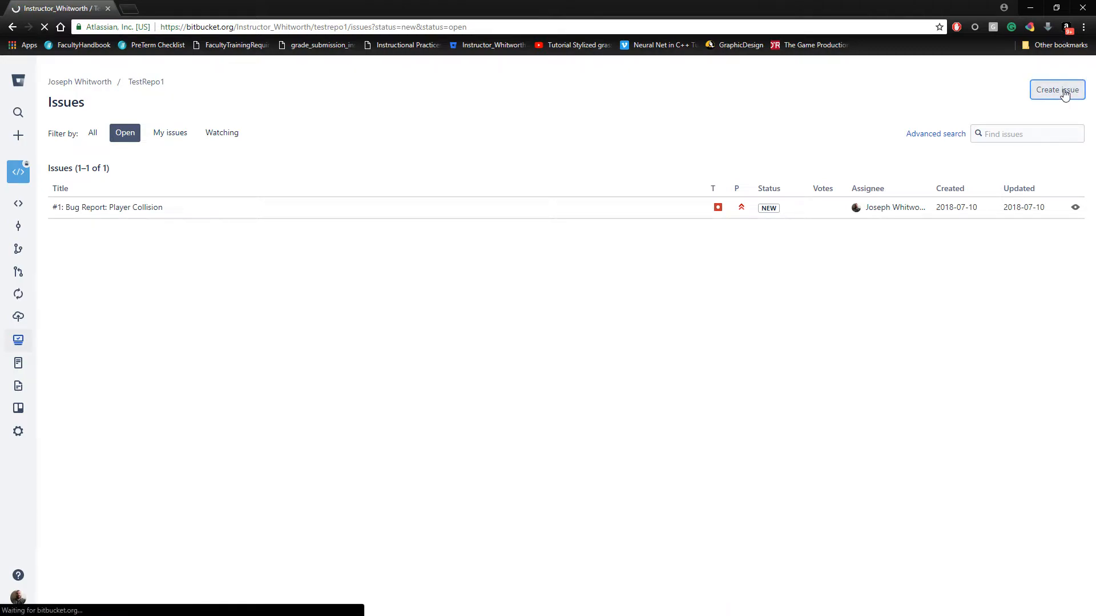
pyautogui.click(204, 163)
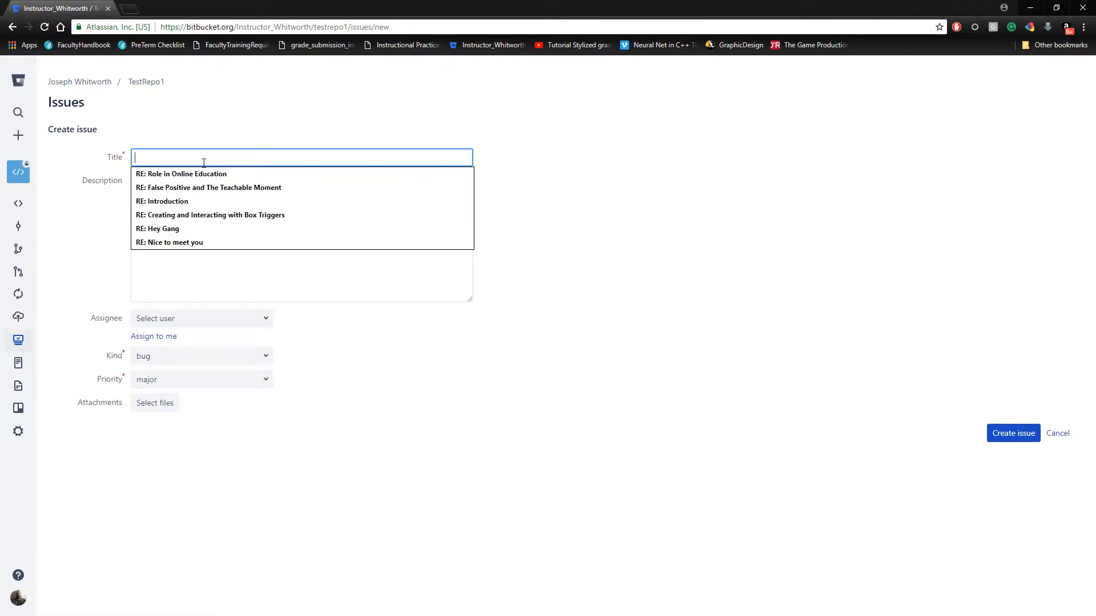
pyautogui.write('fbvcvbcx')
pyautogui.click(200, 218)
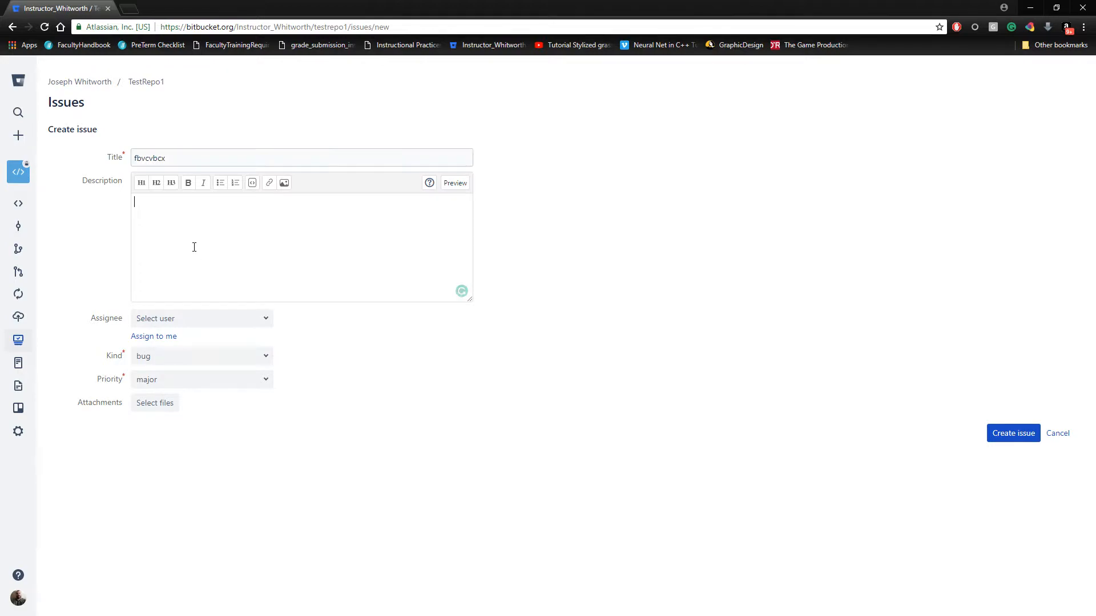
pyautogui.write('vcxbvxc')
# Step: Review the available assignee, kind and priority options for the new issue without changing them
pyautogui.click(182, 318)
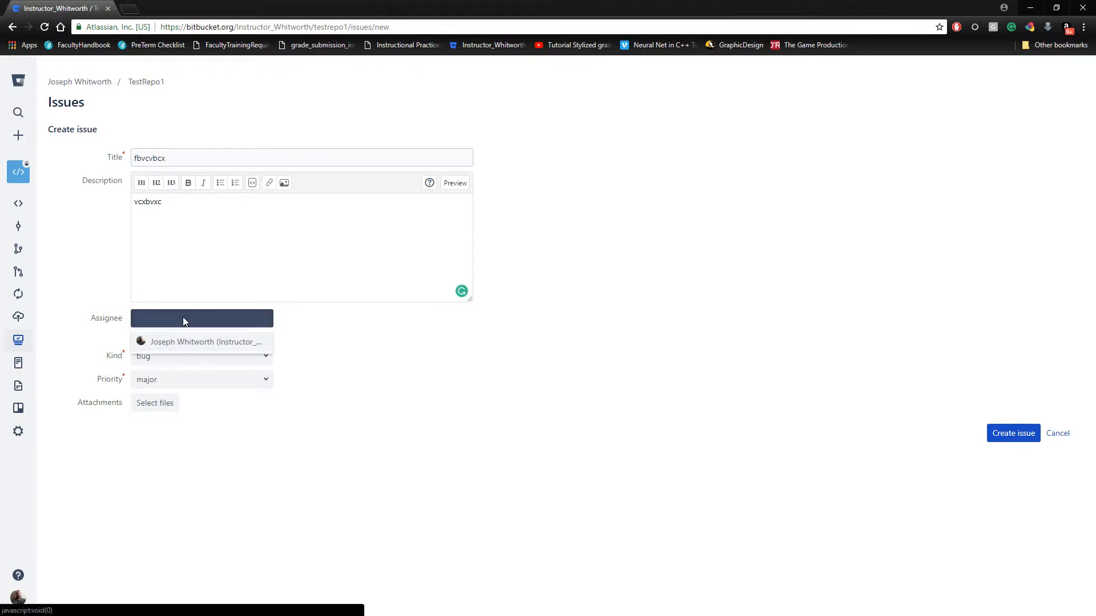
pyautogui.click(215, 313)
pyautogui.click(198, 356)
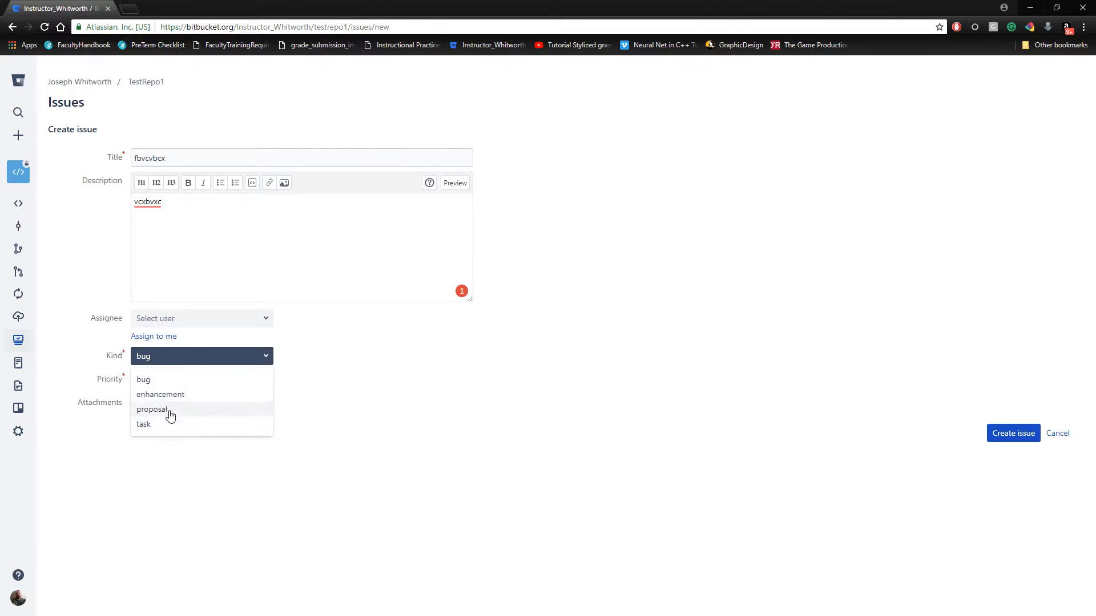
pyautogui.click(198, 355)
pyautogui.click(162, 380)
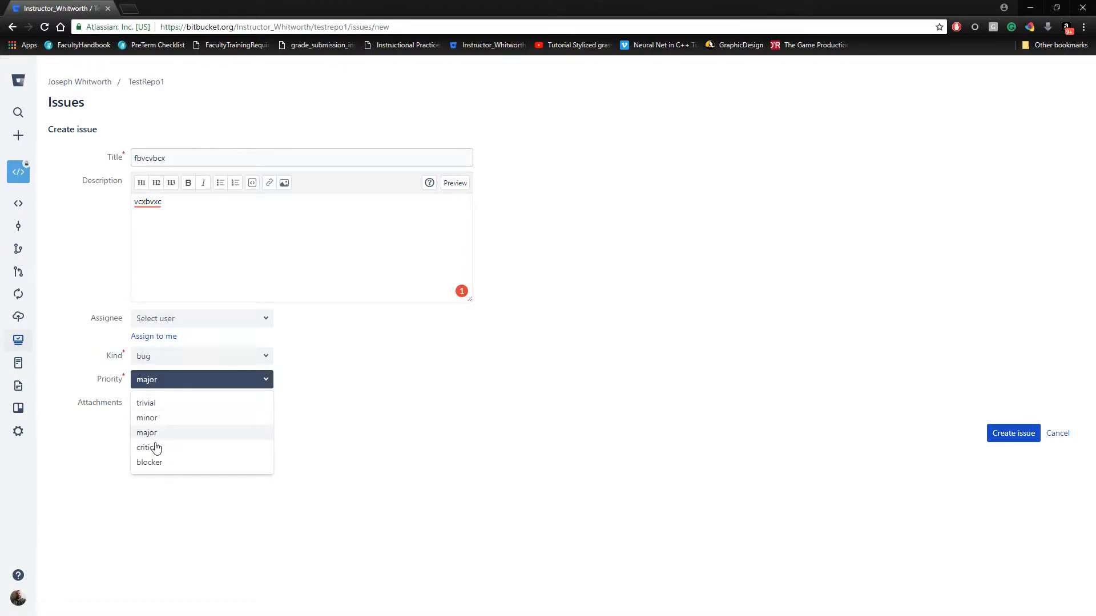
pyautogui.click(172, 383)
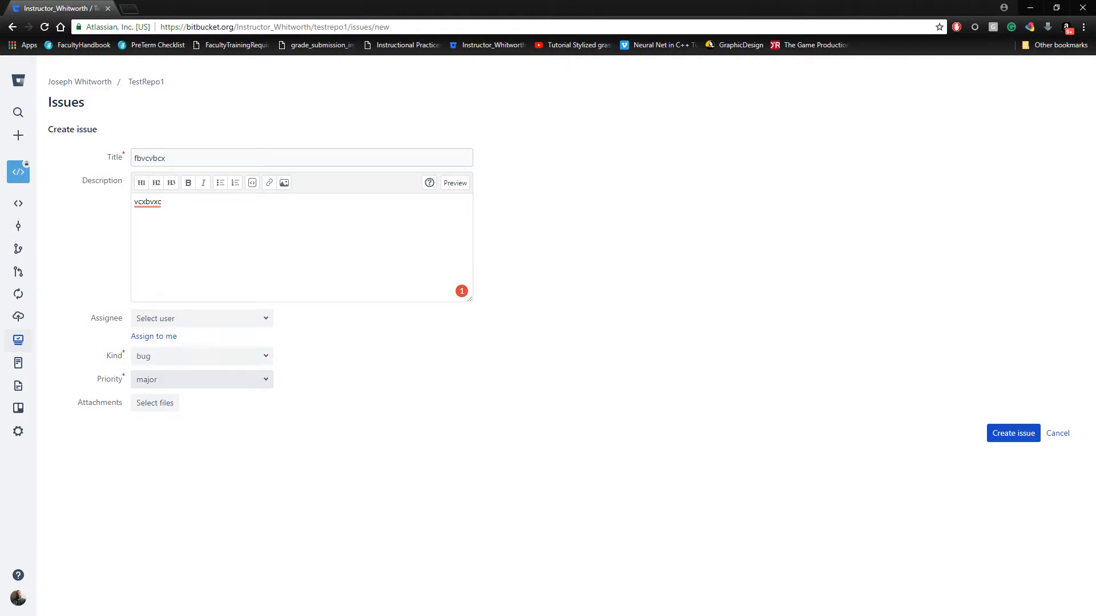
pyautogui.doubleClick(86, 103)
pyautogui.click(205, 102)
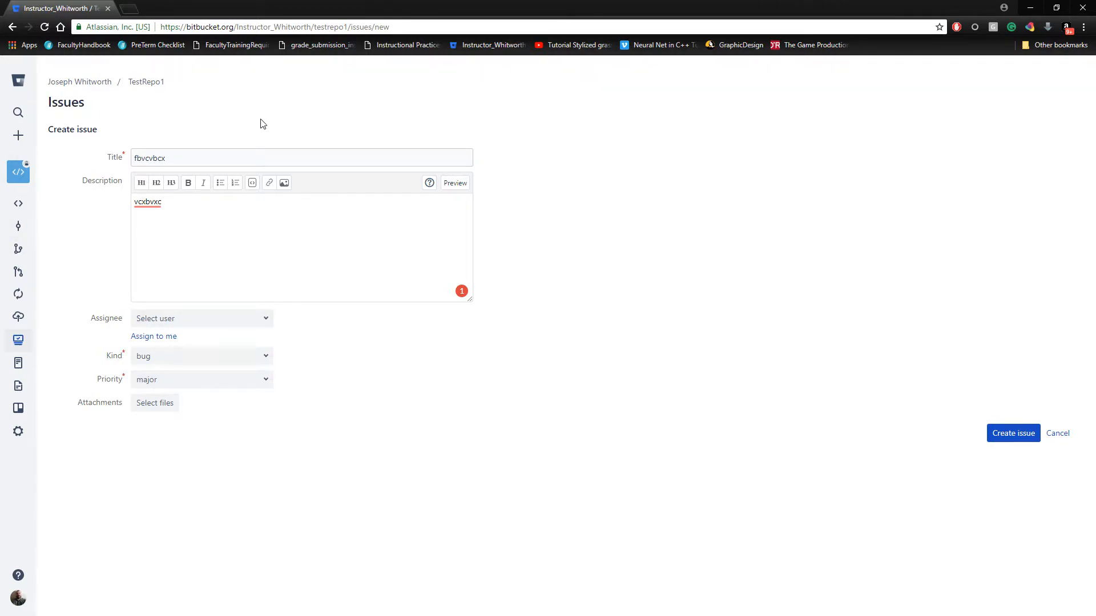
pyautogui.doubleClick(83, 104)
pyautogui.click(137, 108)
# Step: Discard the unsaved issue draft and return to the repository's issue list
pyautogui.click(1056, 435)
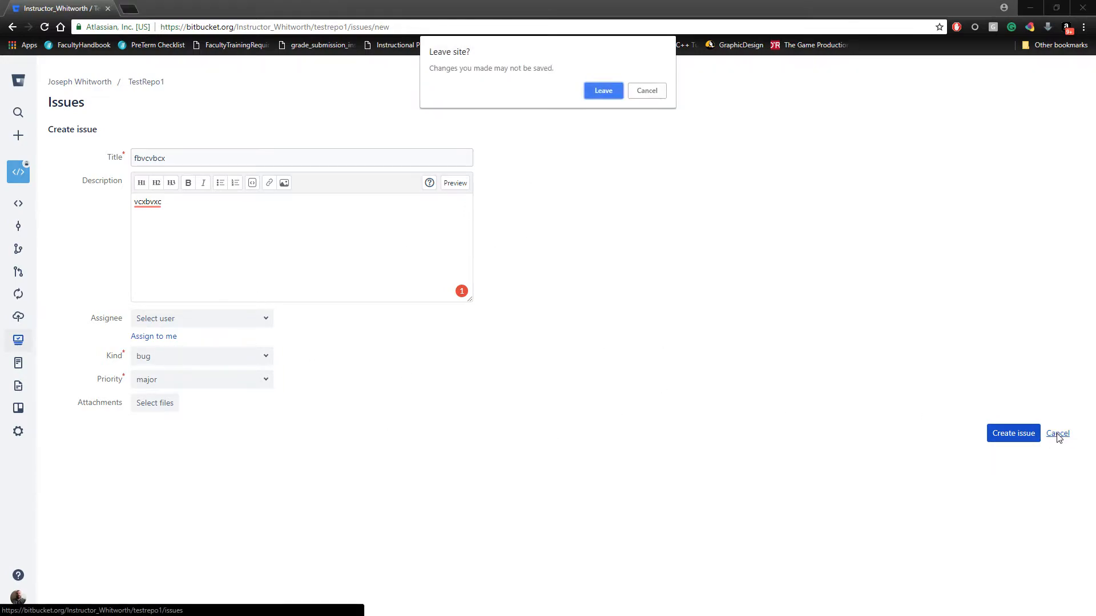
pyautogui.click(603, 91)
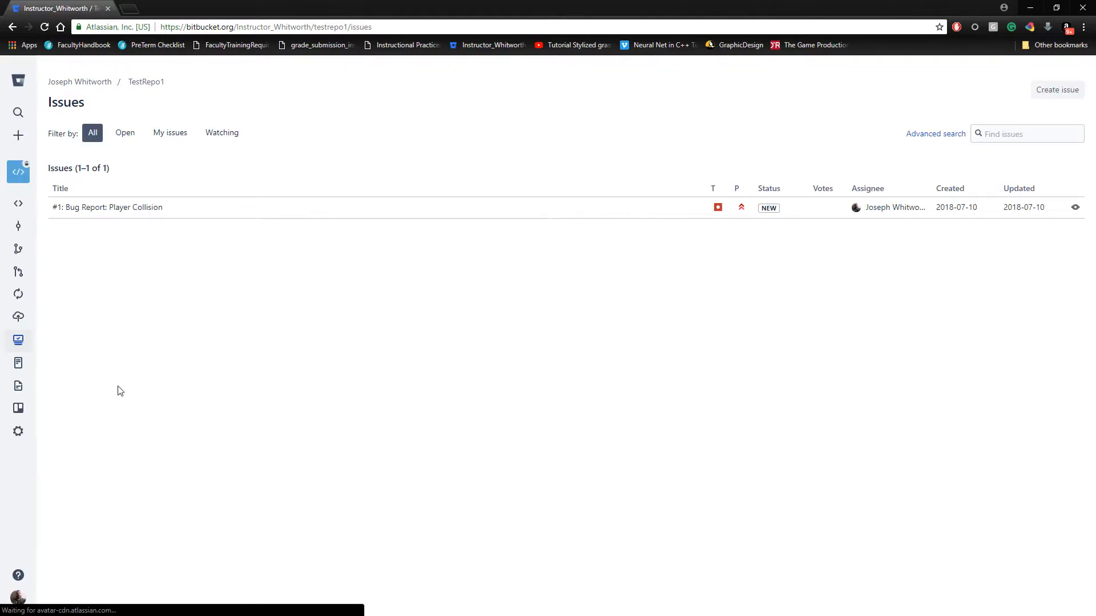
# Step: Start a new page in the TestRepo1 wiki and title it "Module Two Project Plan"
pyautogui.click(18, 365)
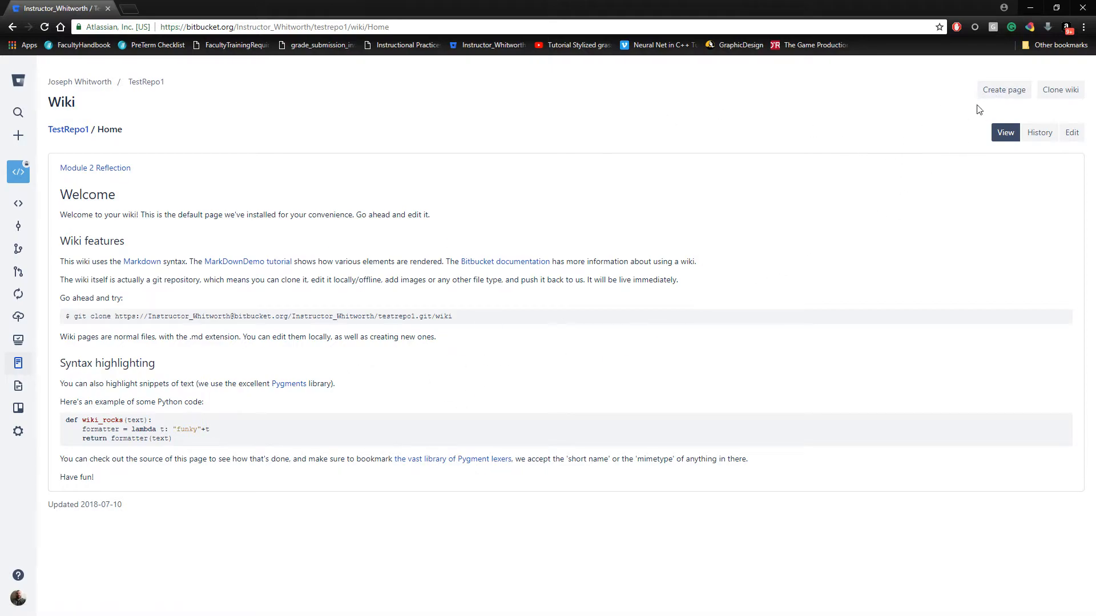
pyautogui.click(1008, 95)
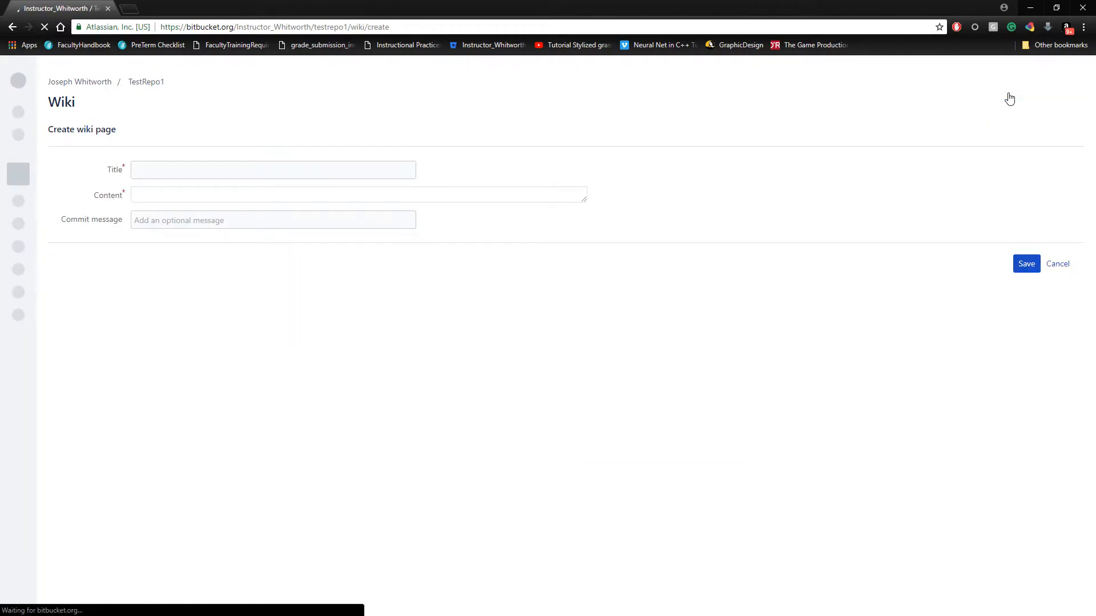
pyautogui.click(230, 169)
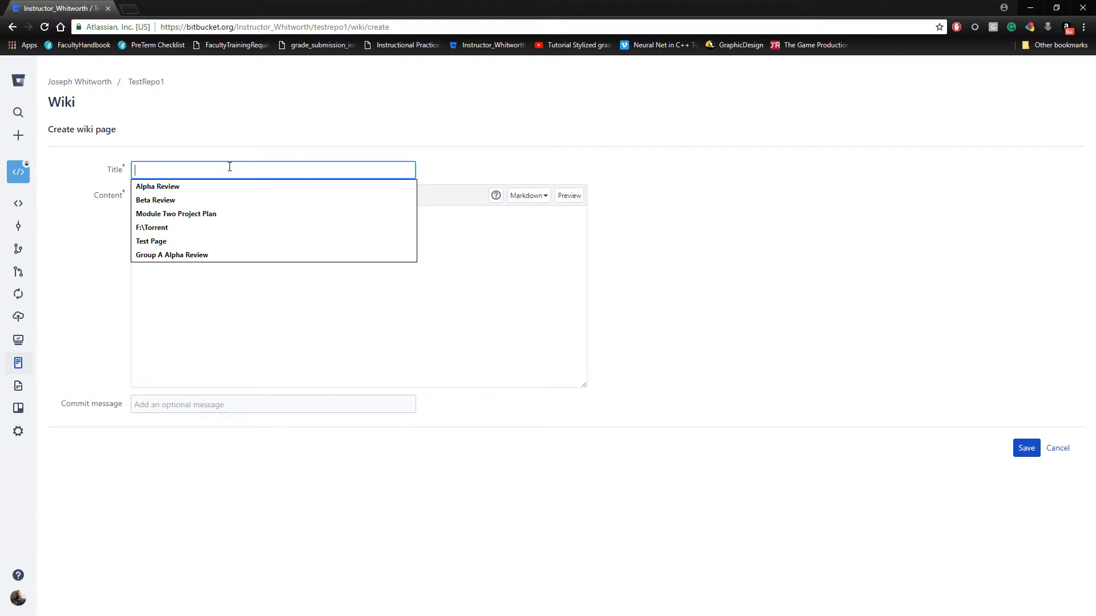
pyautogui.write('Mo')
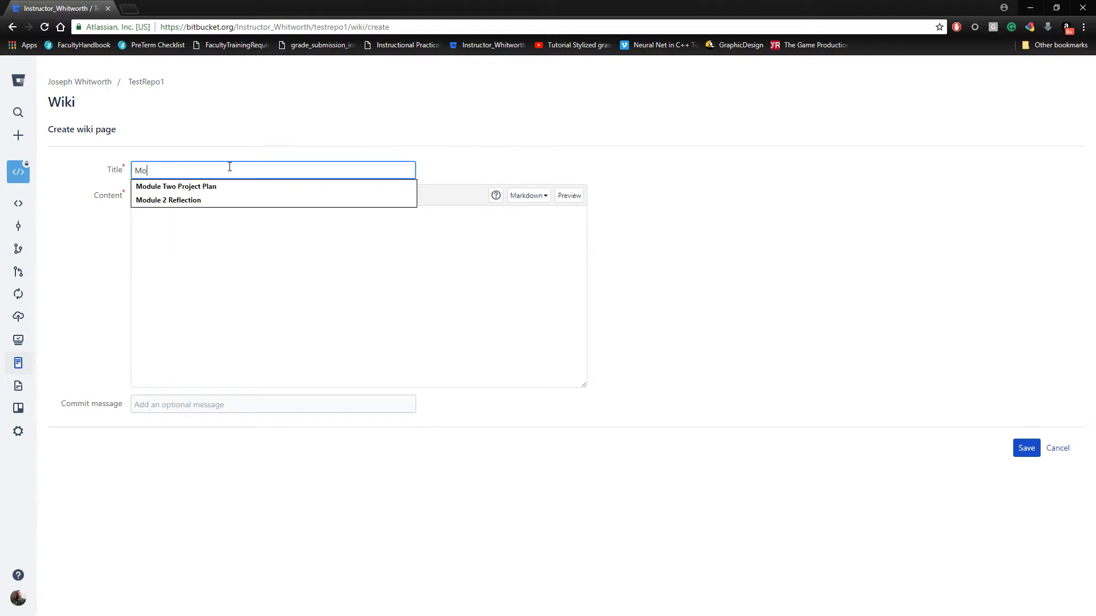
pyautogui.write('dule Two')
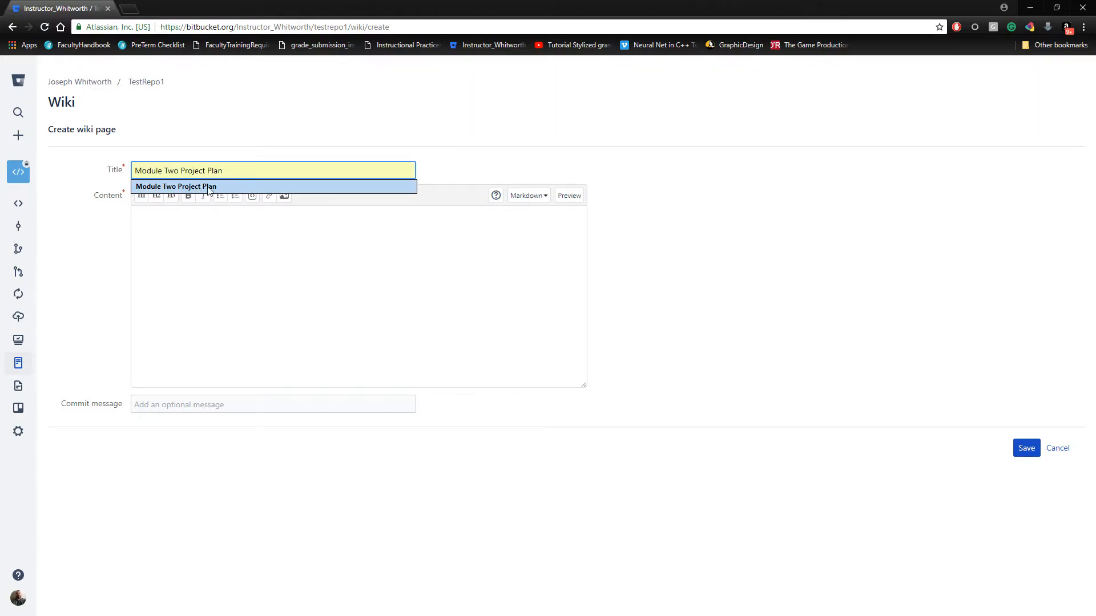
pyautogui.click(248, 257)
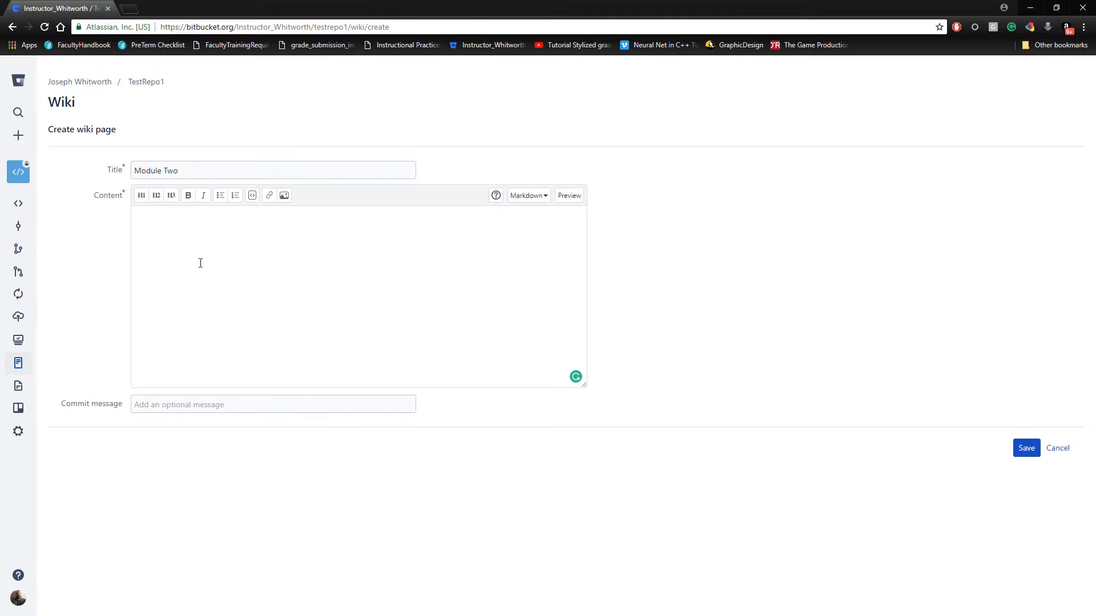
pyautogui.click(188, 169)
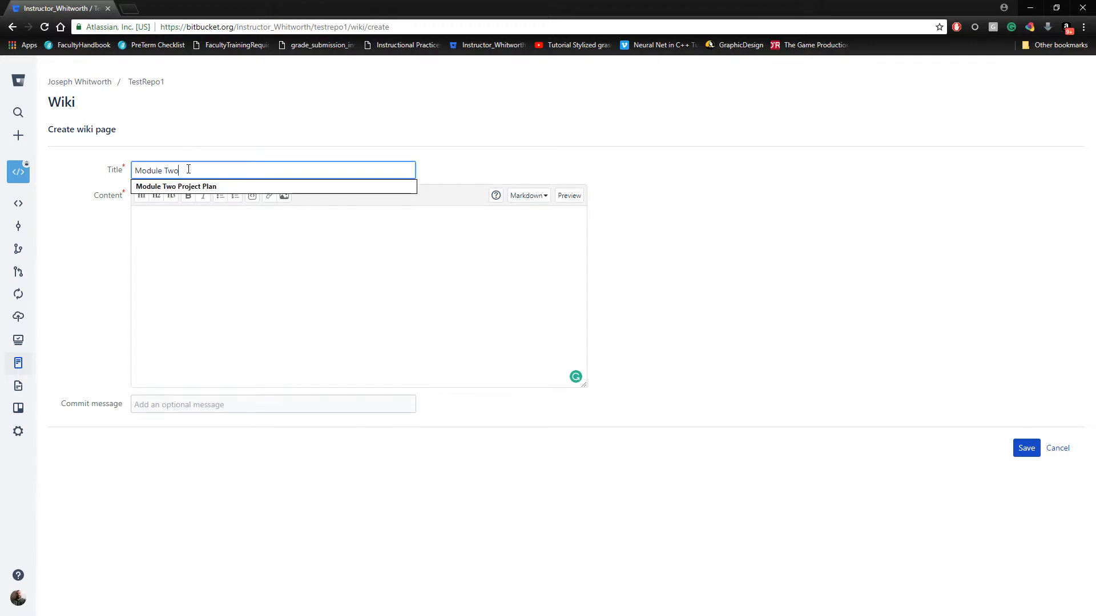
pyautogui.write('Project Plan')
pyautogui.press('Return')
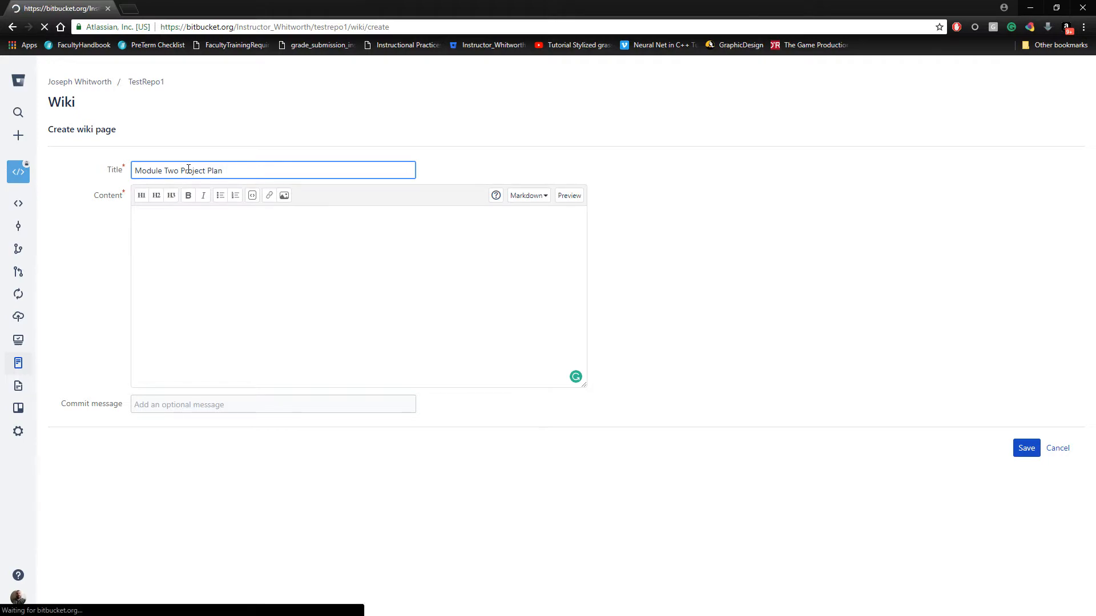
# Step: Enter "fdsafdas" as the wiki page's content and save the page
pyautogui.click(179, 274)
pyautogui.write('fdsafdas')
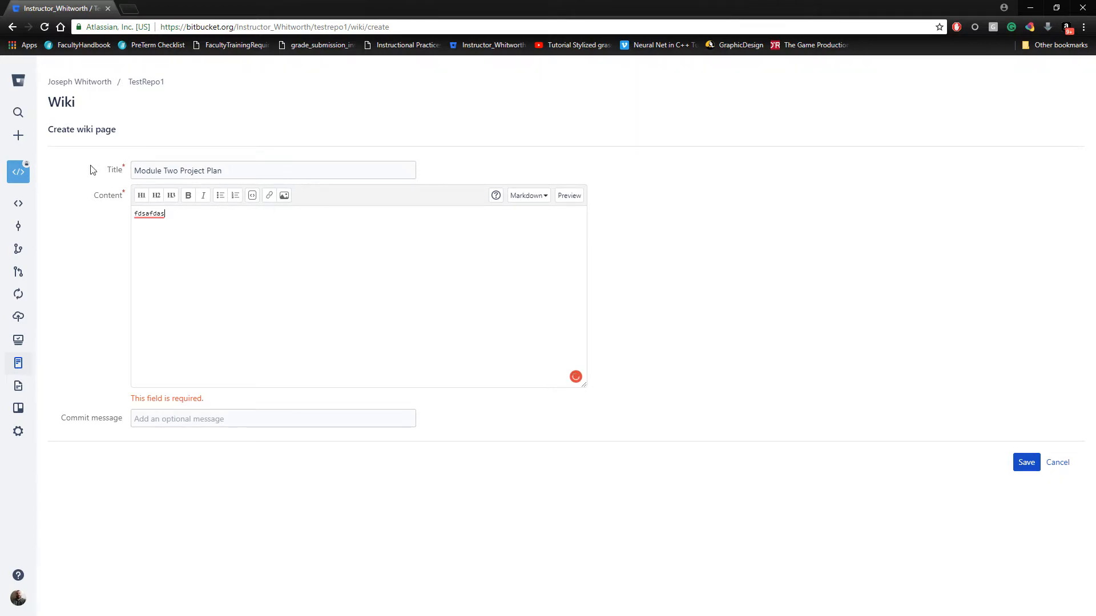
pyautogui.click(1027, 464)
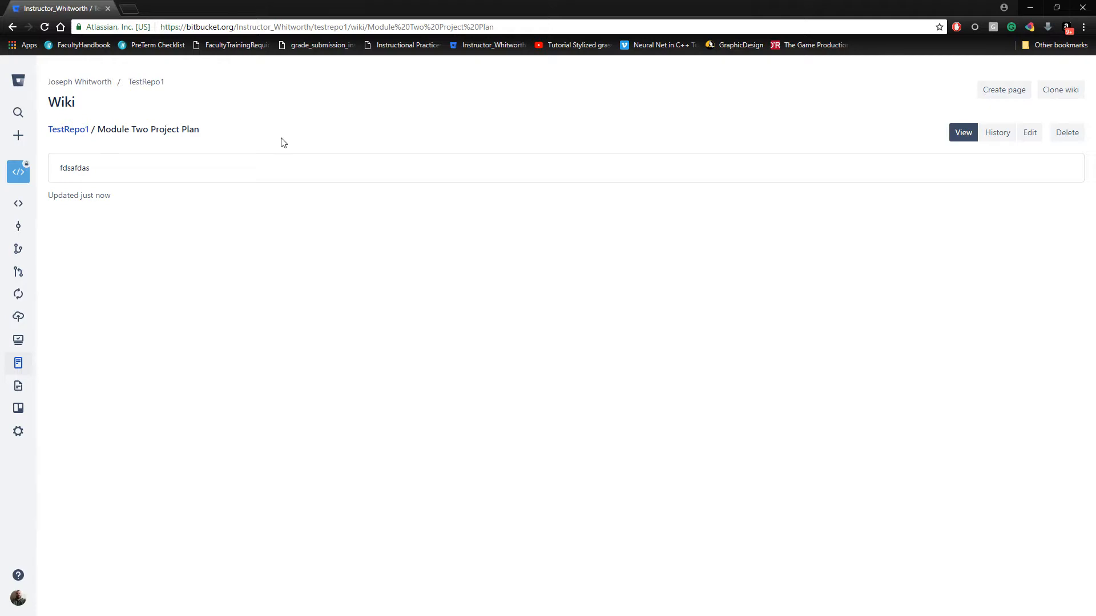
# Step: Add the link [[Module Two Project Plan]] below the Module 2 Reflection link on the wiki's Home page and save it
pyautogui.click(72, 130)
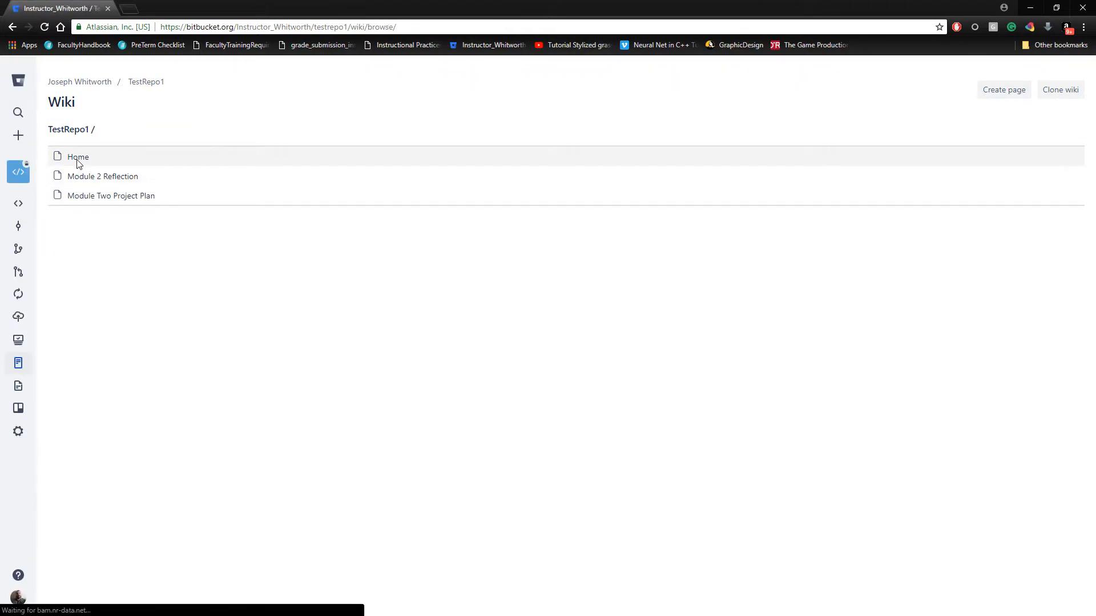
pyautogui.click(79, 160)
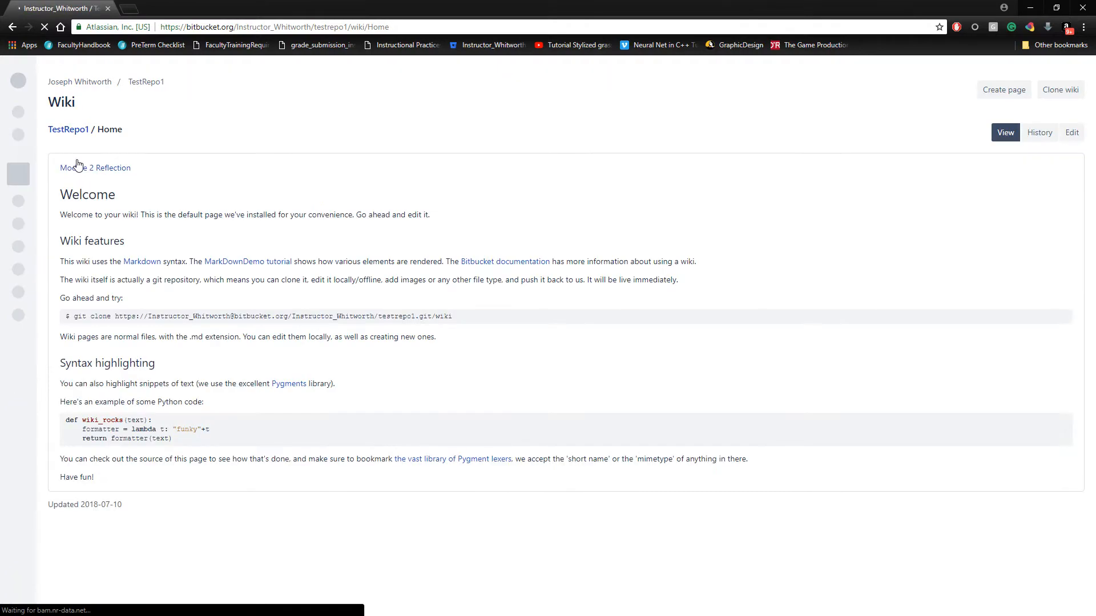
pyautogui.click(1071, 133)
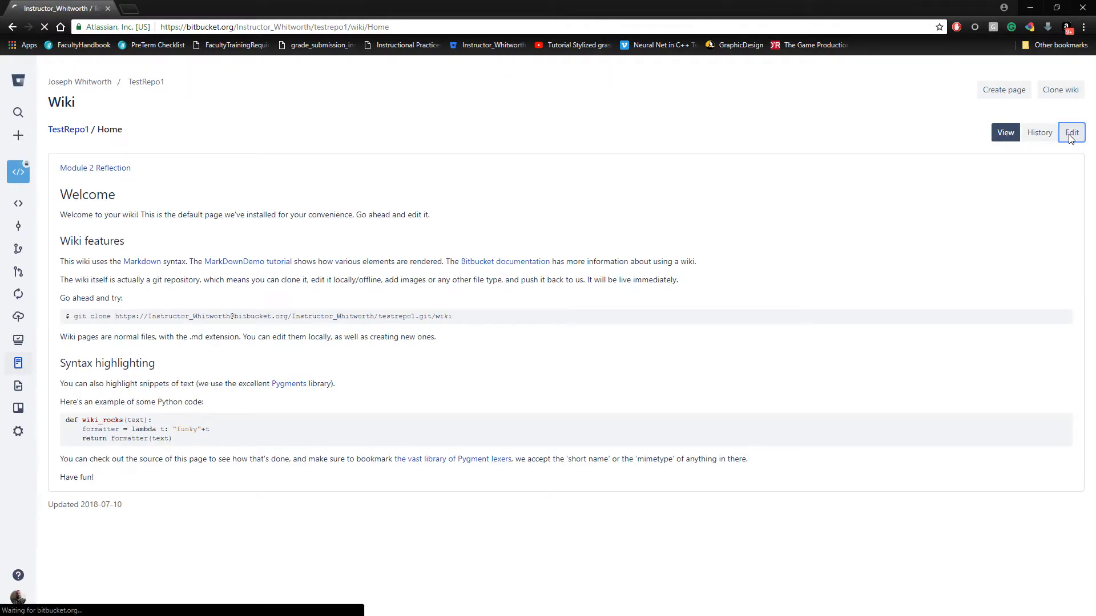
pyautogui.click(156, 239)
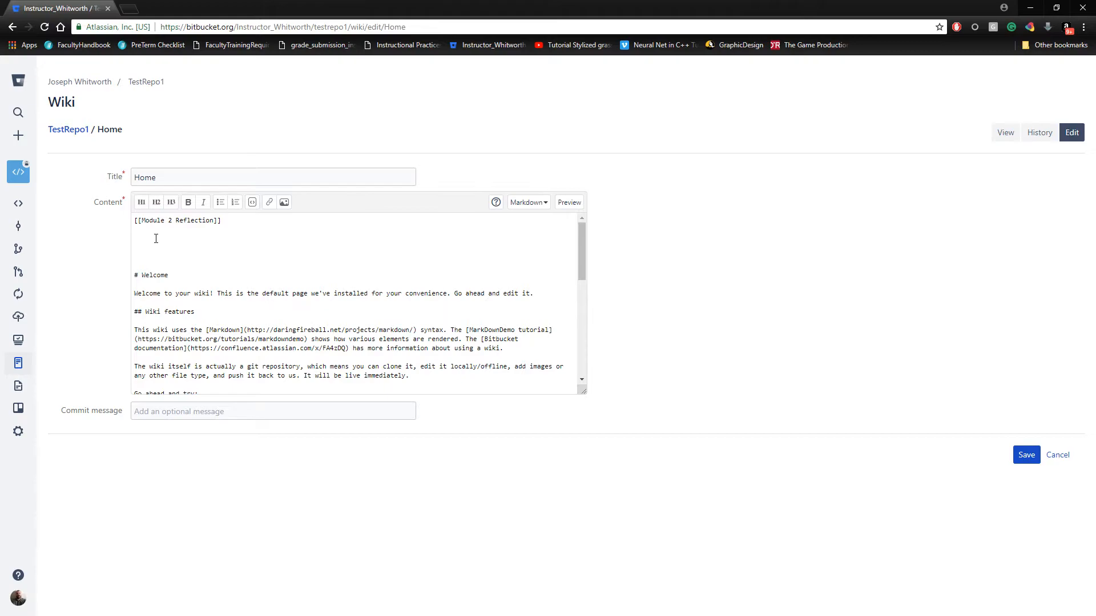
pyautogui.write('[[Module Two Project Plan]]')
pyautogui.click(1027, 457)
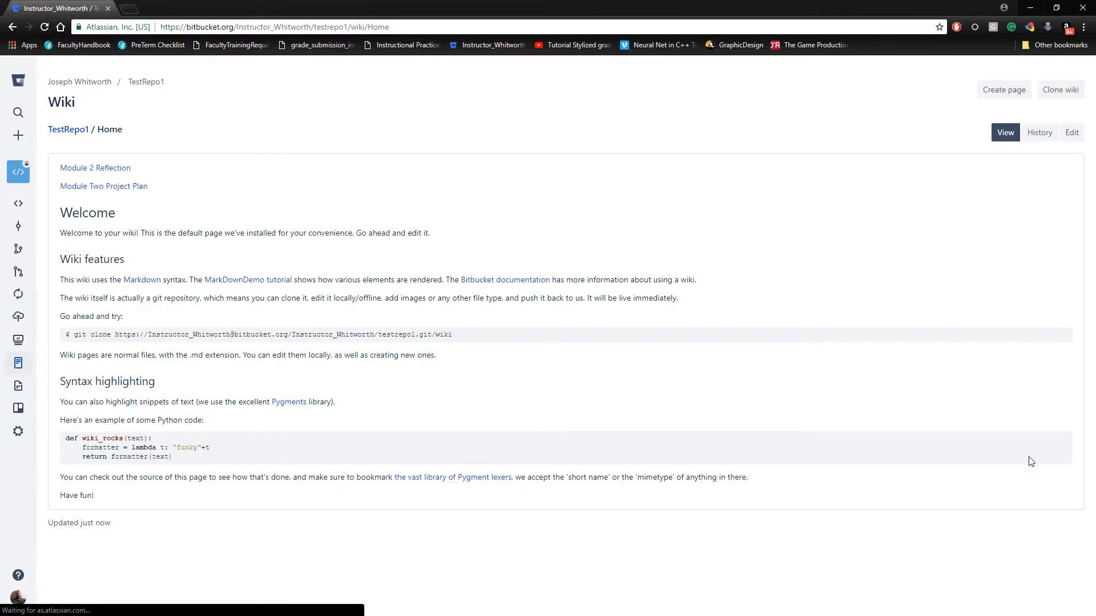
# Step: Follow the new Module Two Project Plan link from the wiki's Home page and dismiss the translation offer
pyautogui.click(95, 187)
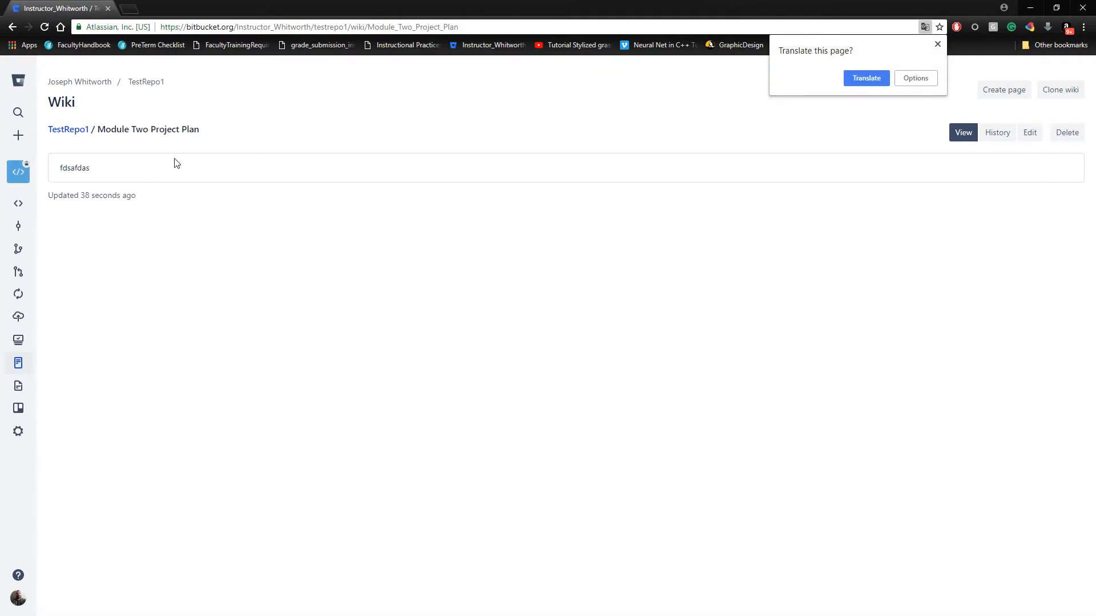
pyautogui.click(937, 45)
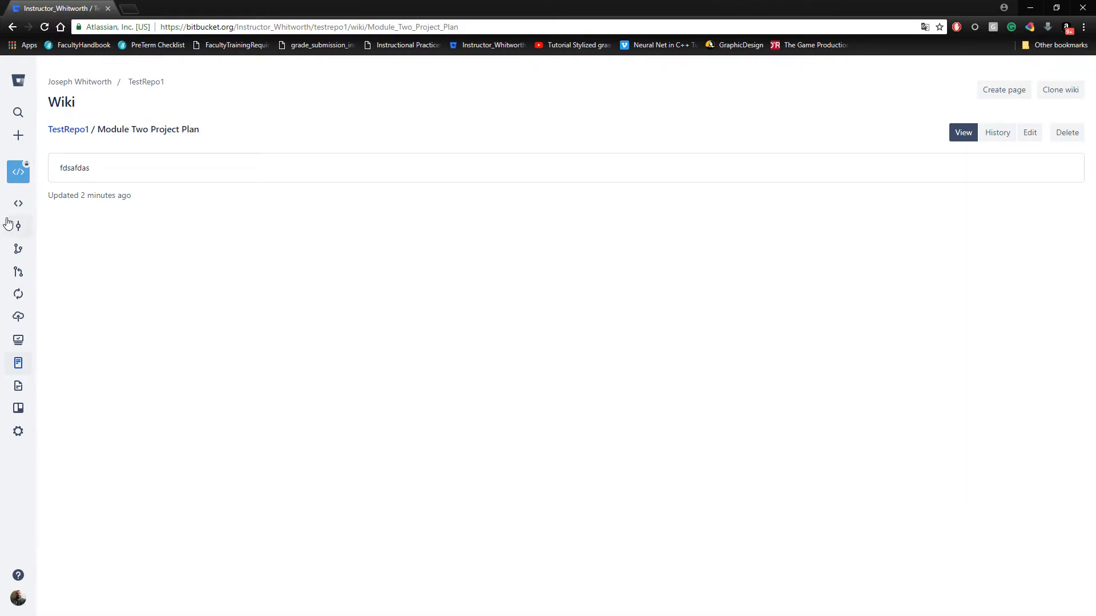
# Step: Return to TestRepo1's source files and switch to the ARPGClass project in Unreal Editor, showing the TopDownExampleMap level
pyautogui.click(19, 206)
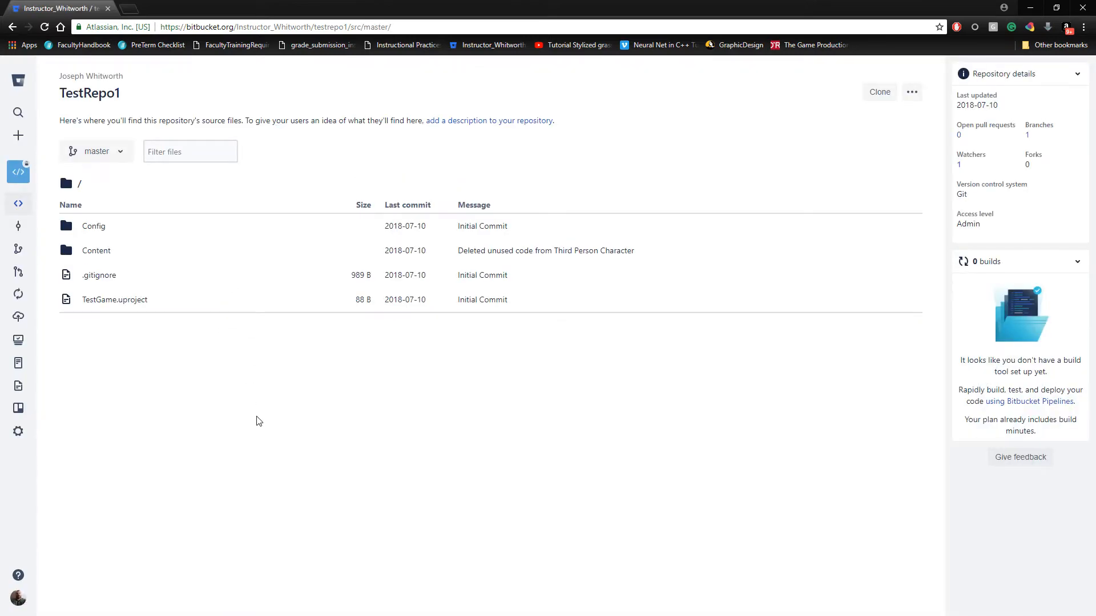
pyautogui.click(1033, 10)
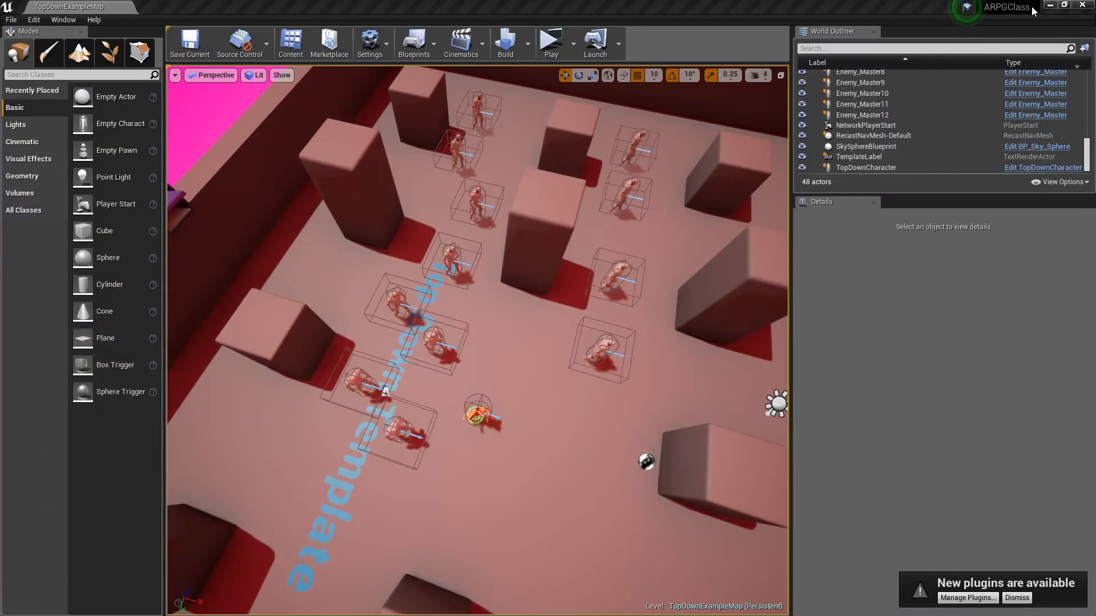
pyautogui.click(550, 453)
pyautogui.moveTo(511, 363); pyautogui.dragTo(450, 257, button='right')
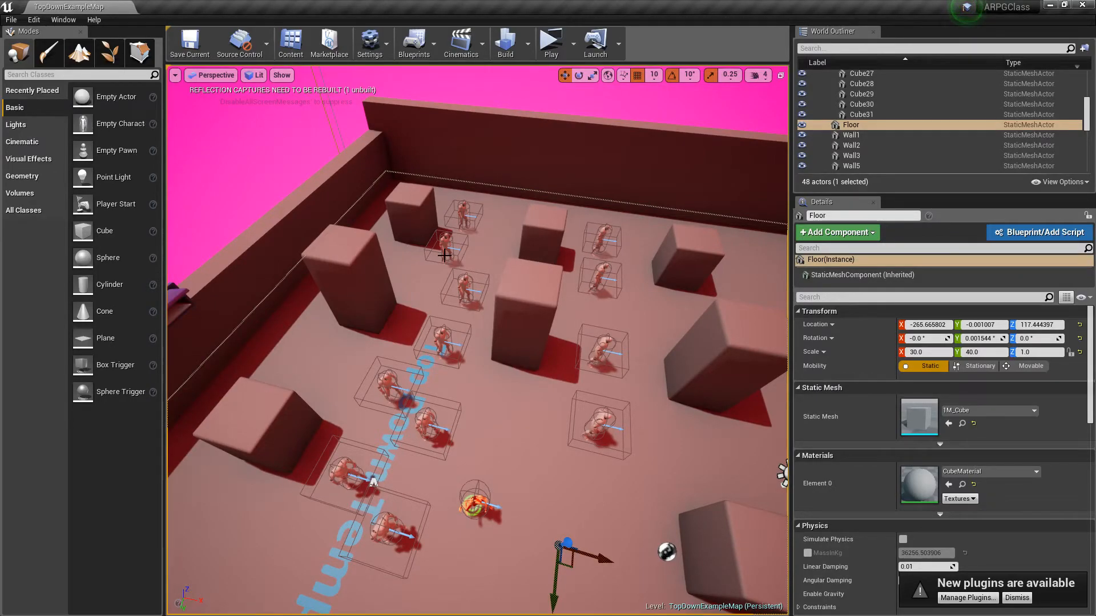
# Step: Play the TopDownExampleMap level in a standalone preview and enlarge the preview window to fill the screen
pyautogui.click(551, 41)
pyautogui.click(571, 289)
pyautogui.press('super+Up')
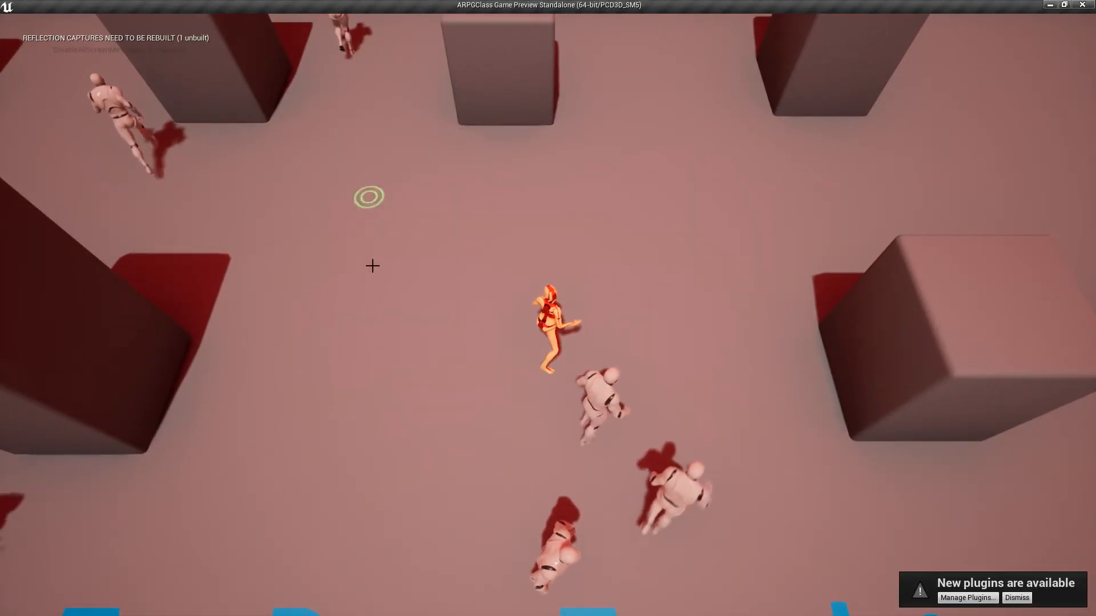
# Step: Run the player character around the level, attack the surrounding enemies, and end the play session
pyautogui.moveTo(383, 339)
pyautogui.mouseDown()
pyautogui.moveTo(516, 235)
pyautogui.moveTo(678, 327)
pyautogui.moveTo(702, 268)
pyautogui.moveTo(648, 162)
pyautogui.moveTo(592, 186)
pyautogui.moveTo(511, 426)
pyautogui.moveTo(546, 434)
pyautogui.moveTo(611, 274)
pyautogui.moveTo(529, 496)
pyautogui.moveTo(480, 511)
pyautogui.moveTo(436, 520)
pyautogui.moveTo(340, 457)
pyautogui.moveTo(413, 421)
pyautogui.moveTo(601, 474)
pyautogui.moveTo(654, 393)
pyautogui.moveTo(548, 345)
pyautogui.moveTo(570, 242)
pyautogui.moveTo(538, 455)
pyautogui.moveTo(599, 233)
pyautogui.moveTo(457, 193)
pyautogui.moveTo(357, 379)
pyautogui.moveTo(369, 355)
pyautogui.moveTo(750, 242)
pyautogui.moveTo(416, 448)
pyautogui.moveTo(497, 306)
pyautogui.moveTo(521, 299)
pyautogui.moveTo(513, 283)
pyautogui.moveTo(559, 289)
pyautogui.moveTo(529, 303)
pyautogui.mouseUp()
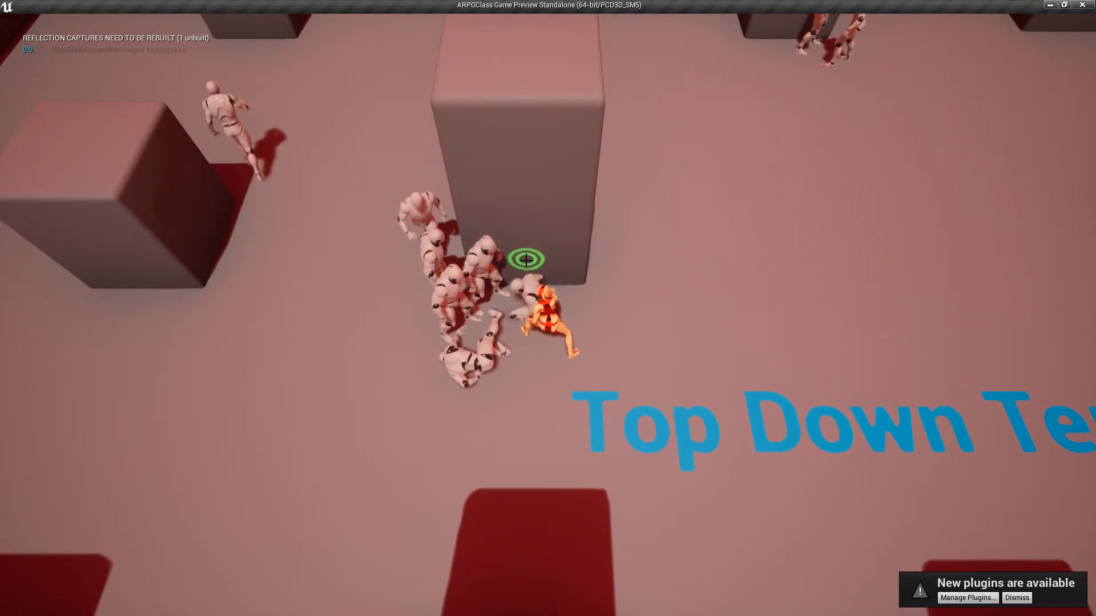
pyautogui.click(565, 430)
pyautogui.moveTo(566, 430)
pyautogui.mouseDown()
pyautogui.moveTo(424, 333)
pyautogui.moveTo(587, 286)
pyautogui.moveTo(596, 306)
pyautogui.mouseUp()
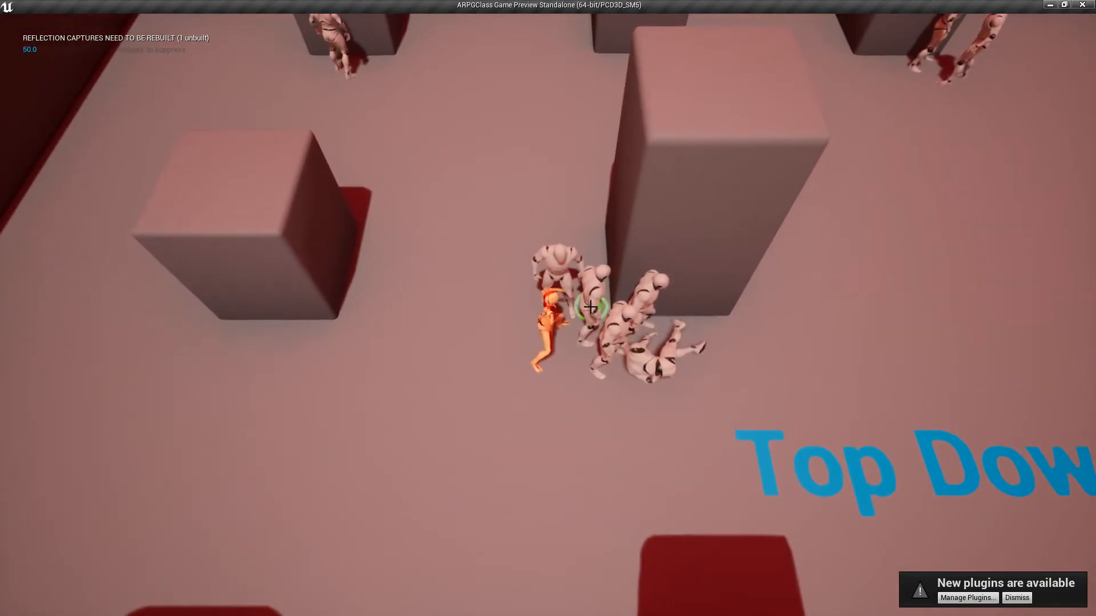
pyautogui.click(588, 307)
pyautogui.click(555, 274)
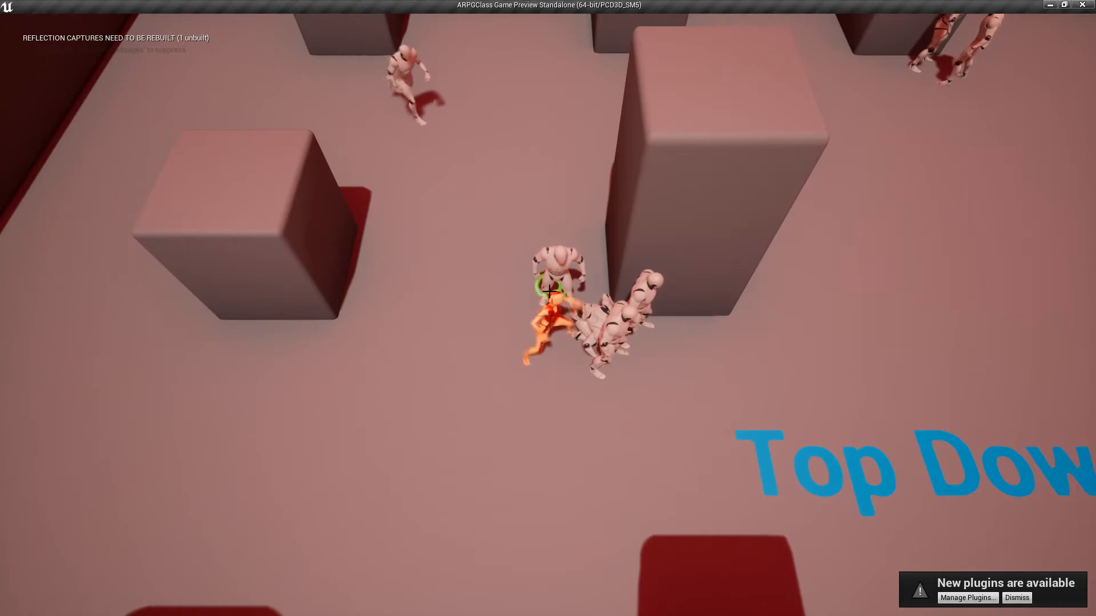
pyautogui.moveTo(484, 366)
pyautogui.mouseDown()
pyautogui.moveTo(563, 274)
pyautogui.moveTo(611, 337)
pyautogui.mouseUp()
pyautogui.click(529, 365)
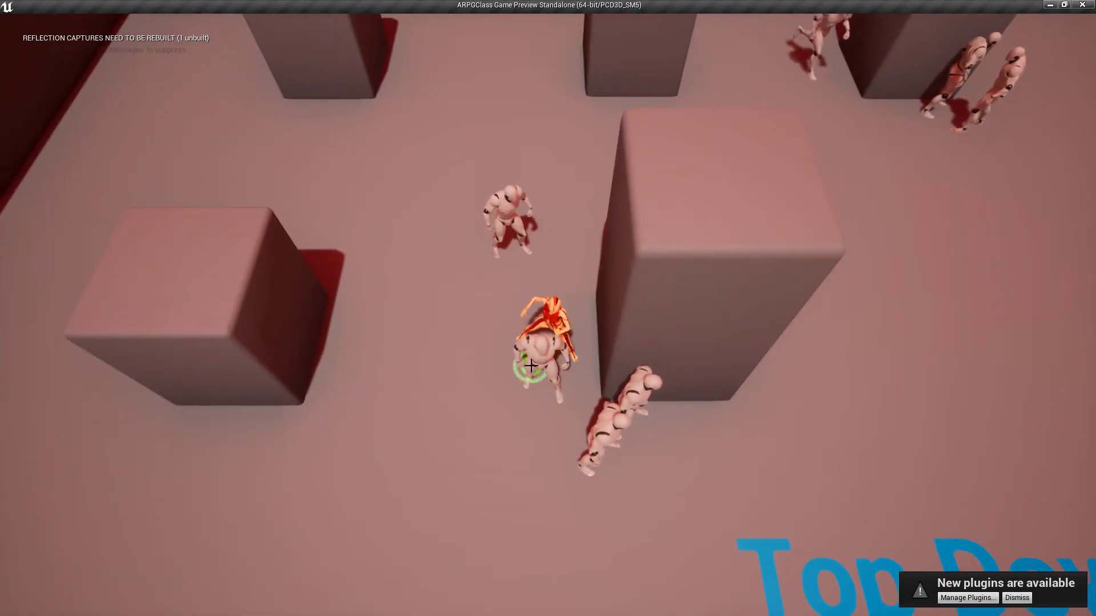
pyautogui.click(460, 379)
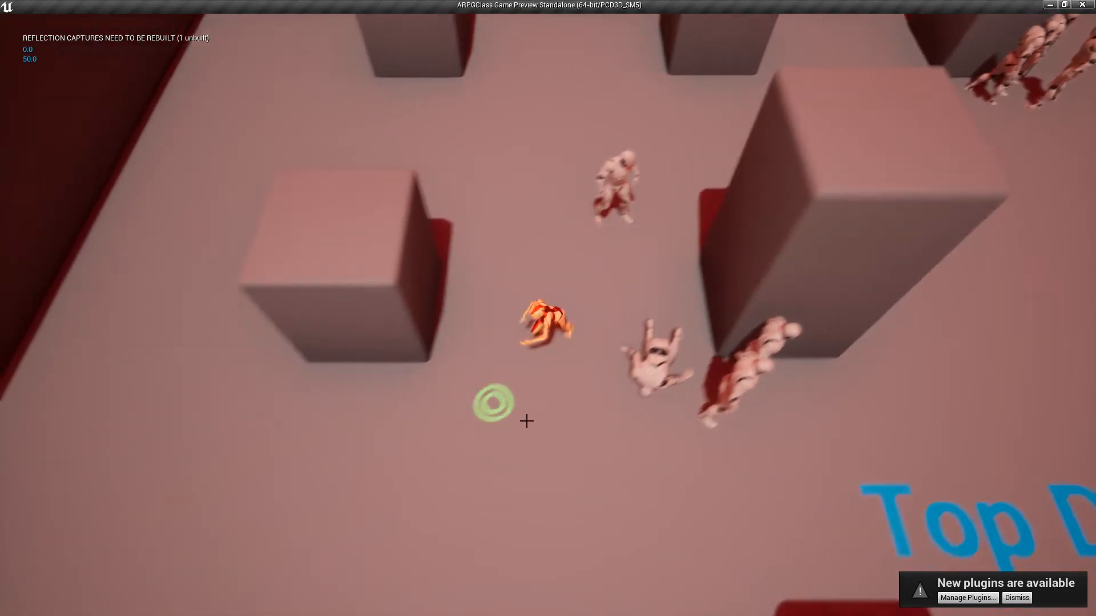
pyautogui.moveTo(576, 407)
pyautogui.mouseDown()
pyautogui.moveTo(795, 307)
pyautogui.moveTo(557, 257)
pyautogui.moveTo(447, 447)
pyautogui.moveTo(570, 391)
pyautogui.moveTo(585, 242)
pyautogui.moveTo(557, 257)
pyautogui.moveTo(523, 283)
pyautogui.moveTo(525, 275)
pyautogui.moveTo(529, 297)
pyautogui.moveTo(567, 300)
pyautogui.moveTo(598, 321)
pyautogui.moveTo(561, 372)
pyautogui.moveTo(620, 402)
pyautogui.moveTo(565, 279)
pyautogui.moveTo(514, 291)
pyautogui.moveTo(577, 280)
pyautogui.moveTo(593, 335)
pyautogui.moveTo(594, 326)
pyautogui.moveTo(440, 347)
pyautogui.moveTo(505, 361)
pyautogui.moveTo(521, 384)
pyautogui.moveTo(539, 381)
pyautogui.moveTo(532, 474)
pyautogui.moveTo(510, 465)
pyautogui.moveTo(665, 323)
pyautogui.moveTo(451, 508)
pyautogui.moveTo(570, 237)
pyautogui.moveTo(416, 377)
pyautogui.moveTo(552, 403)
pyautogui.mouseUp()
pyautogui.press('Escape')
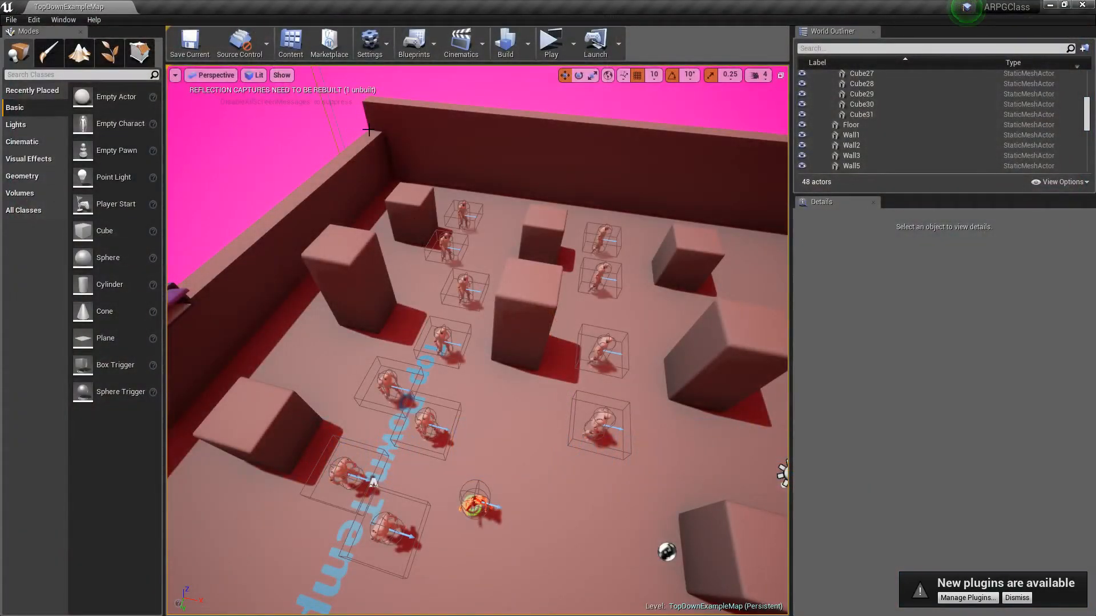
# Step: Open the Content Browser over the viewport and go to the Animations folder inside the Character folder
pyautogui.click(283, 46)
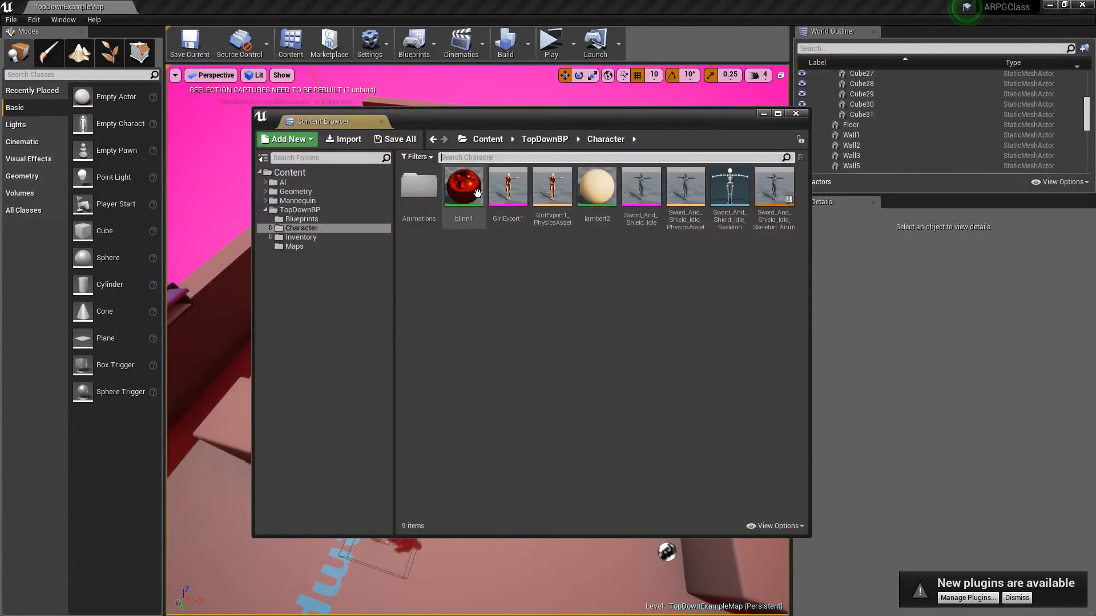
pyautogui.moveTo(515, 123); pyautogui.dragTo(778, 110)
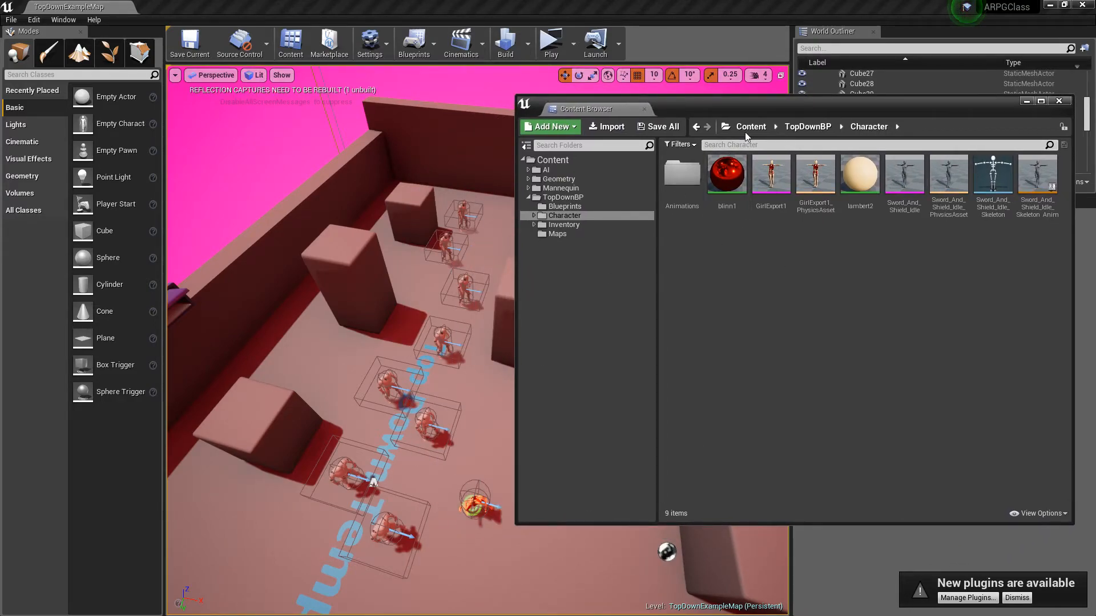
pyautogui.moveTo(763, 105); pyautogui.dragTo(505, 138)
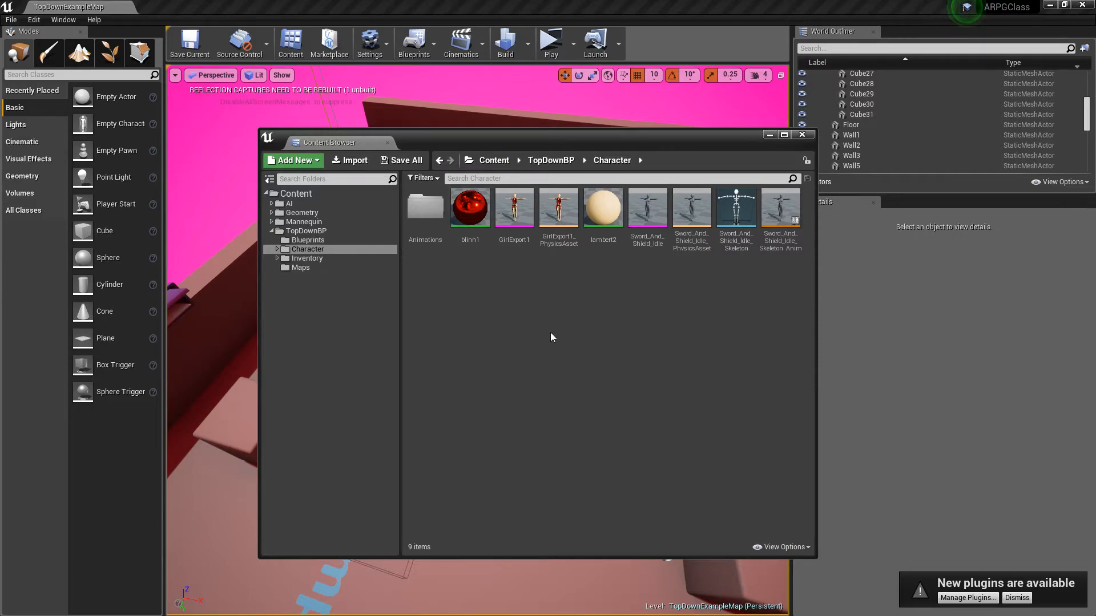
pyautogui.doubleClick(425, 207)
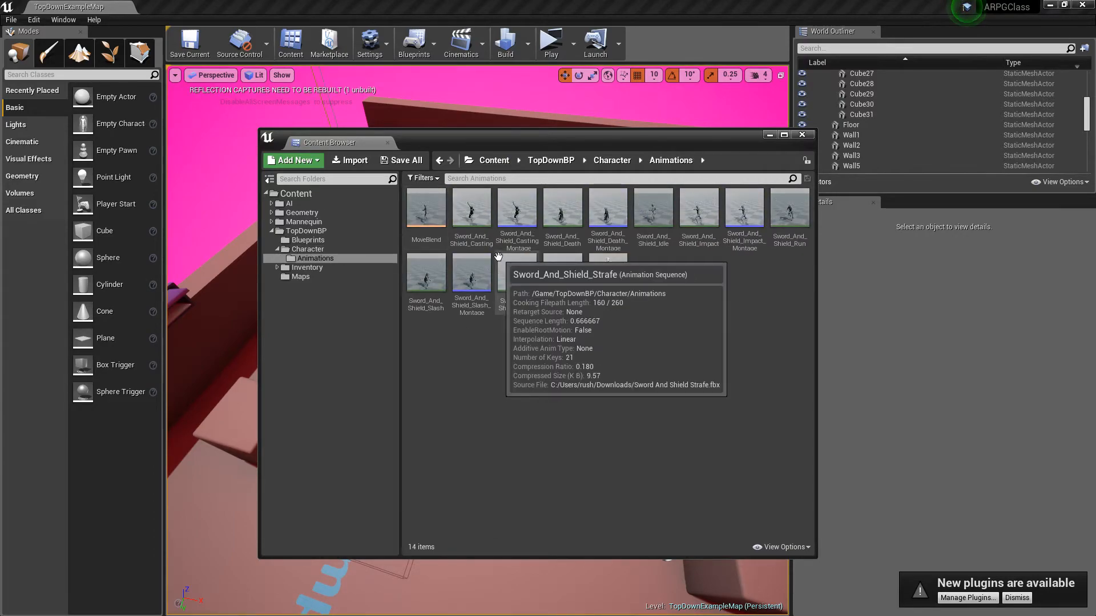
# Step: Preview the Sword_And_Shield_Casting animation in the animation editor and close it
pyautogui.click(478, 212)
pyautogui.click(508, 389)
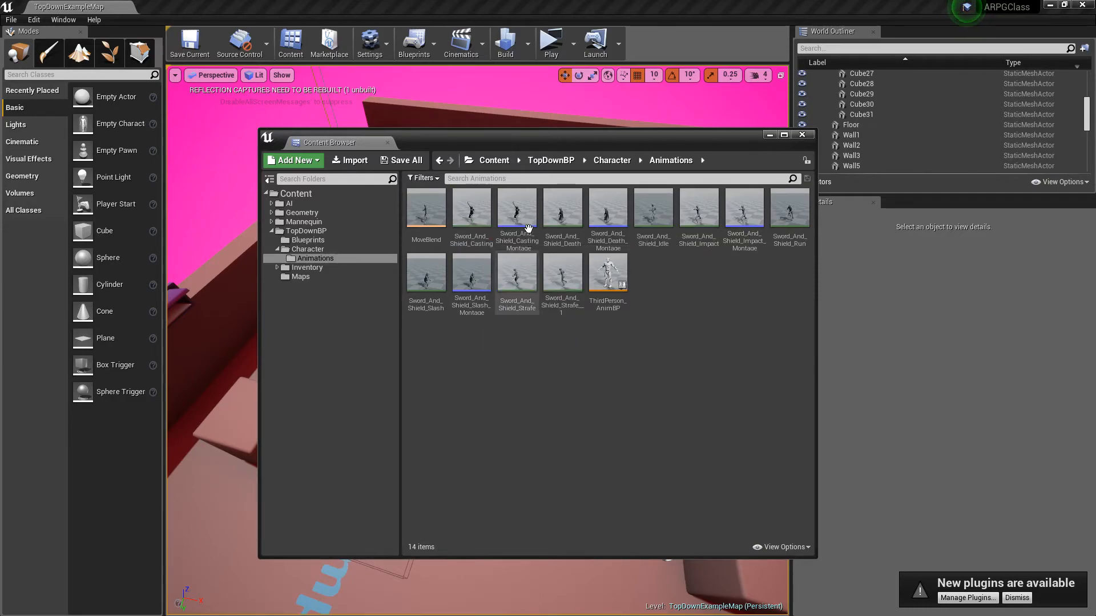
pyautogui.doubleClick(475, 210)
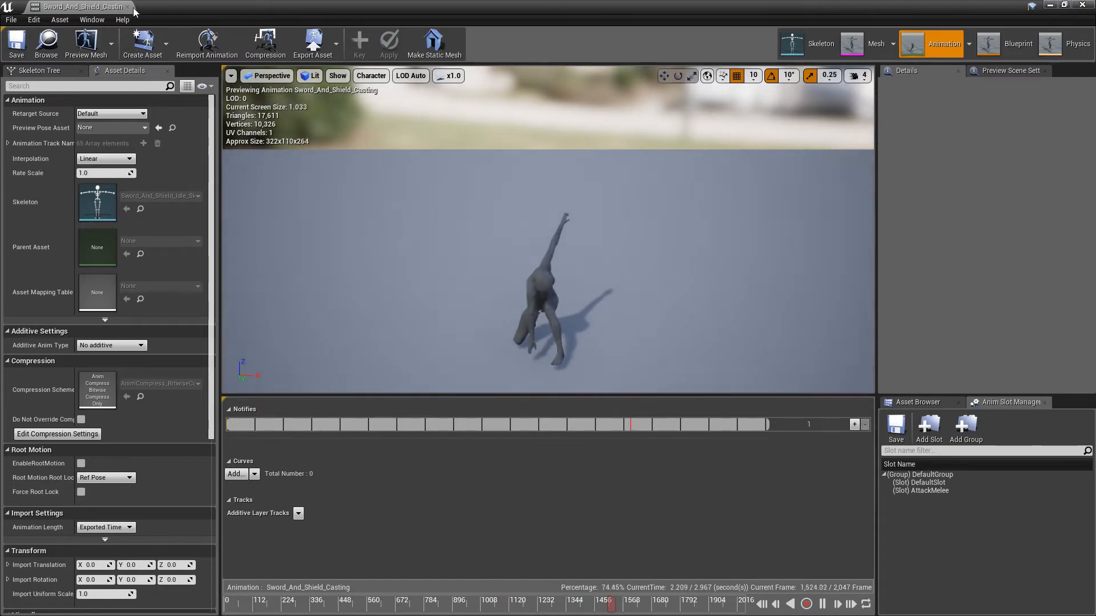
pyautogui.click(128, 8)
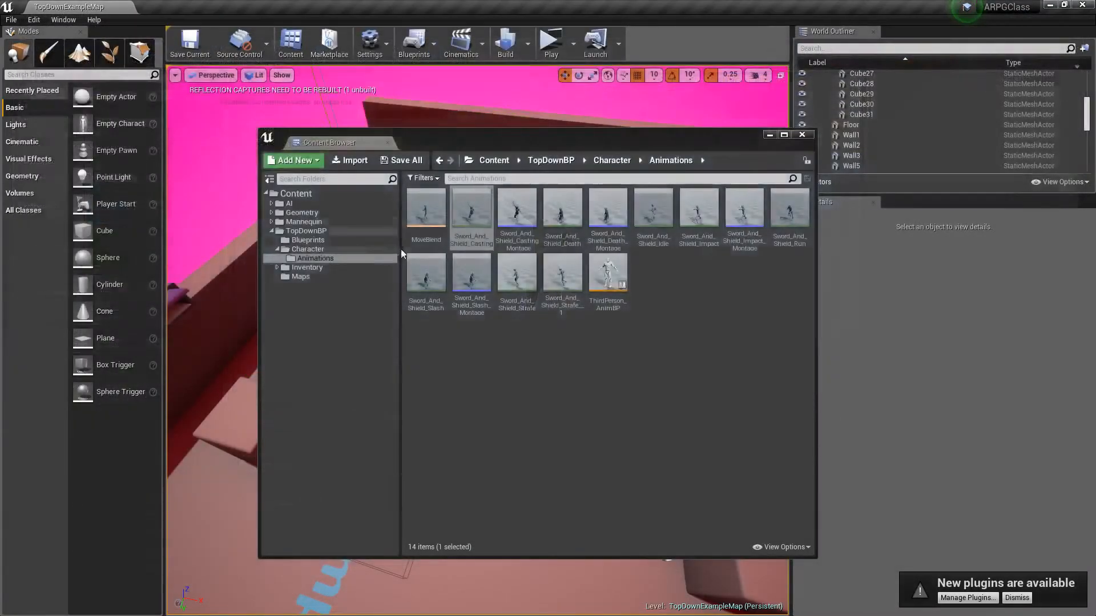
# Step: Preview the Sword_And_Shield_Slash animation in the animation editor and close it
pyautogui.click(422, 280)
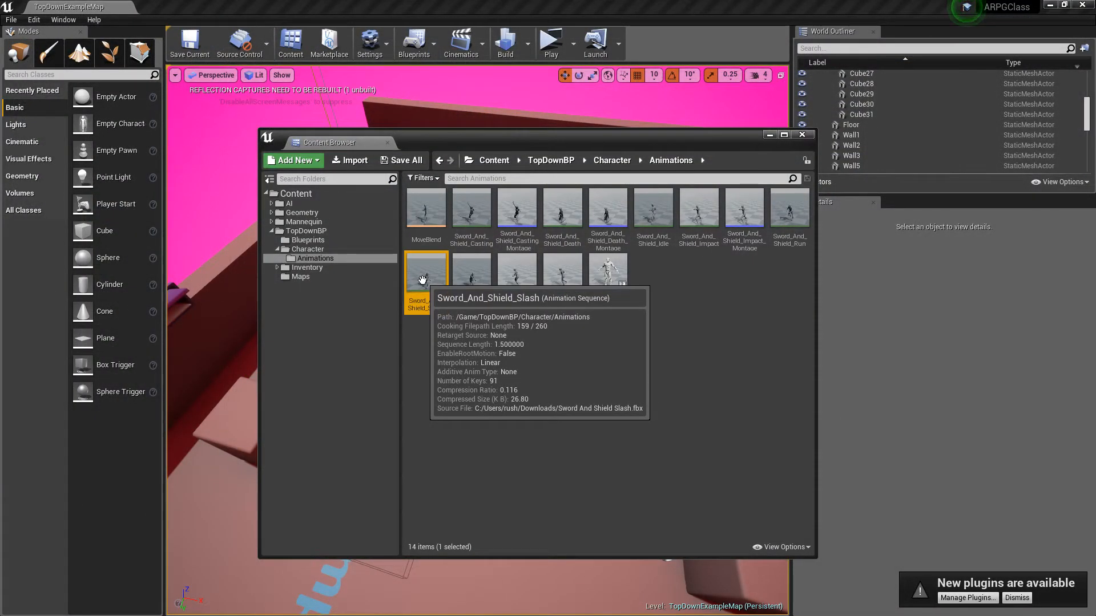
pyautogui.doubleClick(423, 280)
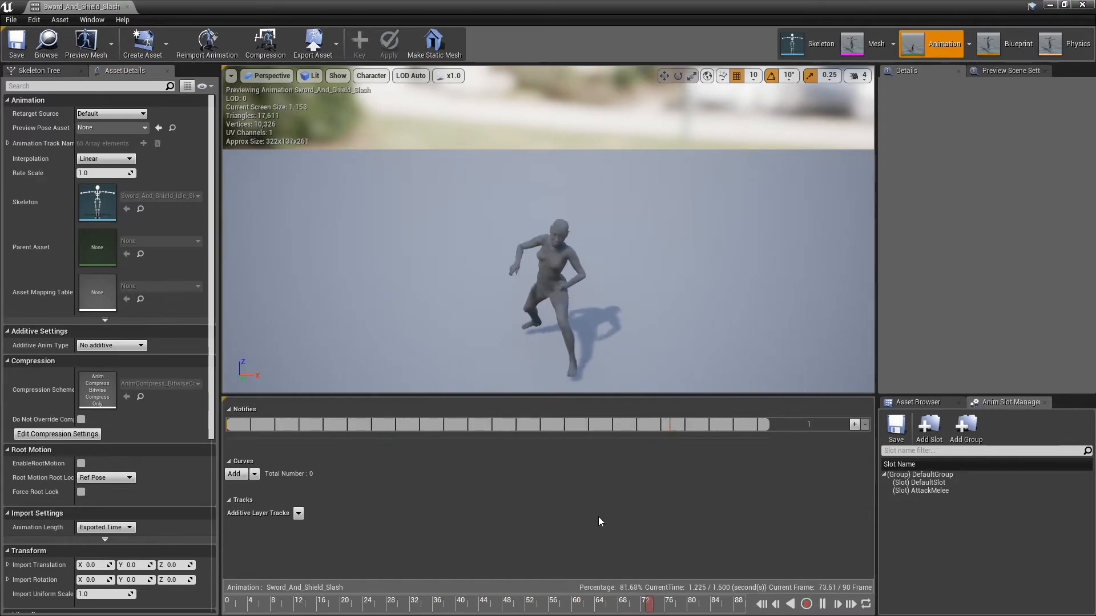
pyautogui.scroll(4, 599, 518)
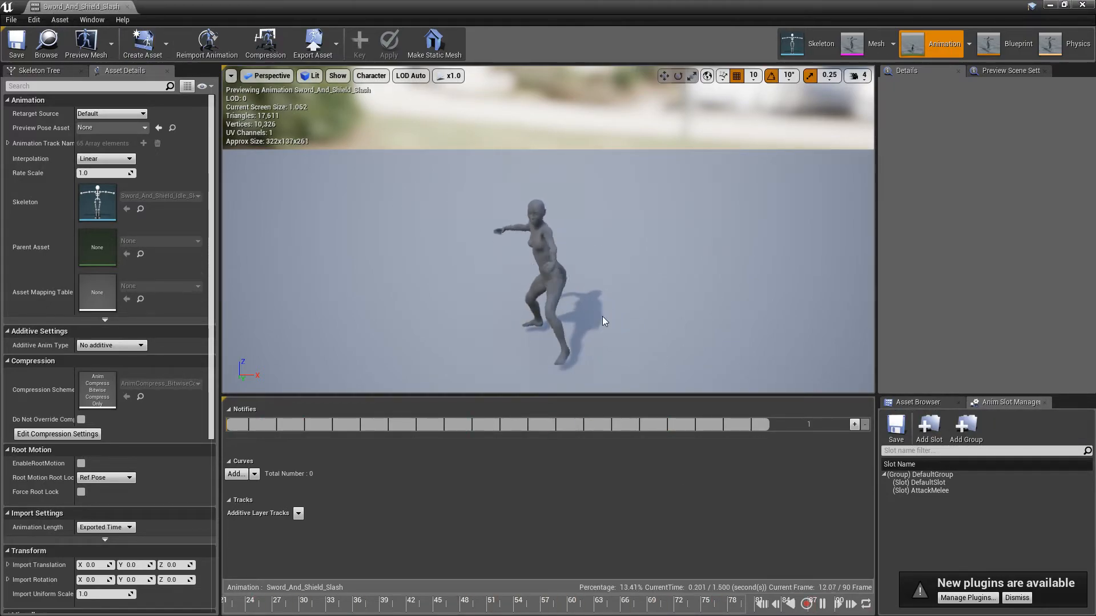
pyautogui.click(127, 7)
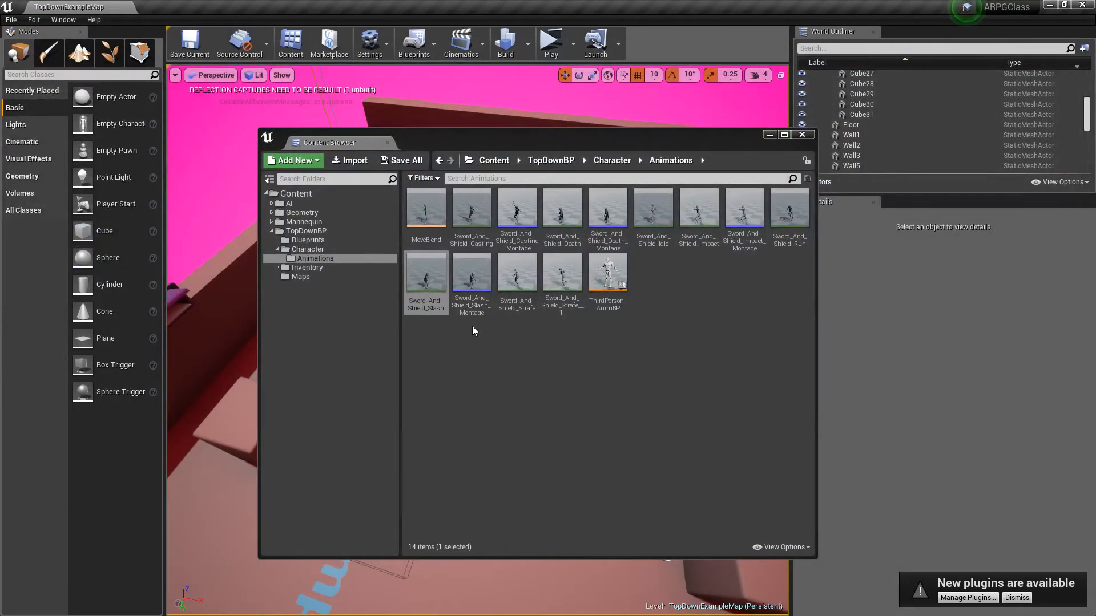
# Step: Examine the Create AnimMontage option for the Sword_And_Shield_Slash animation
pyautogui.rightClick(423, 273)
pyautogui.moveTo(464, 273)
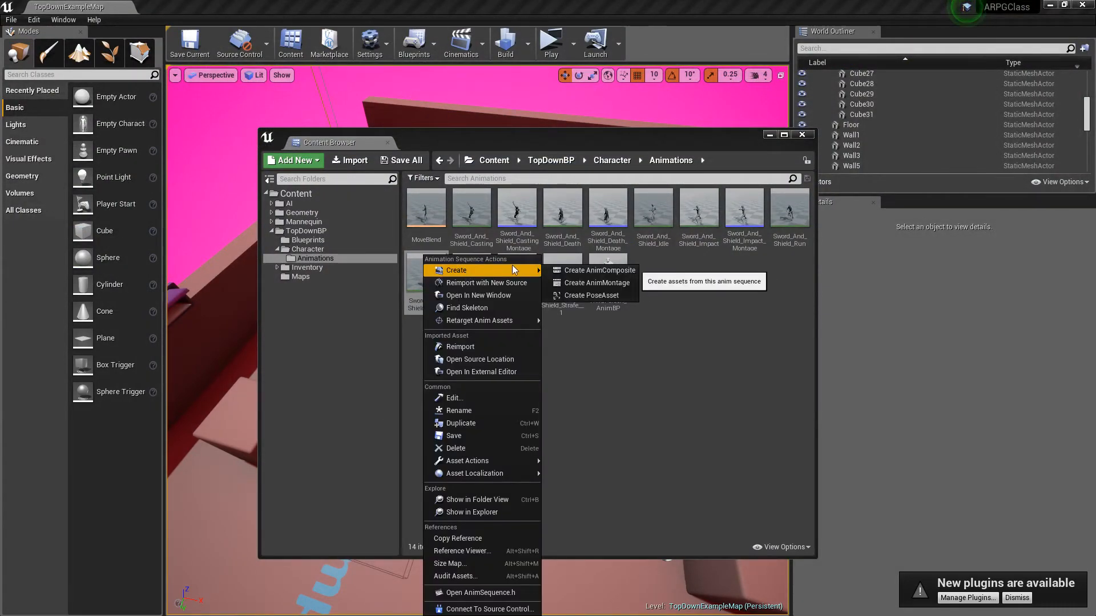
pyautogui.click(600, 283)
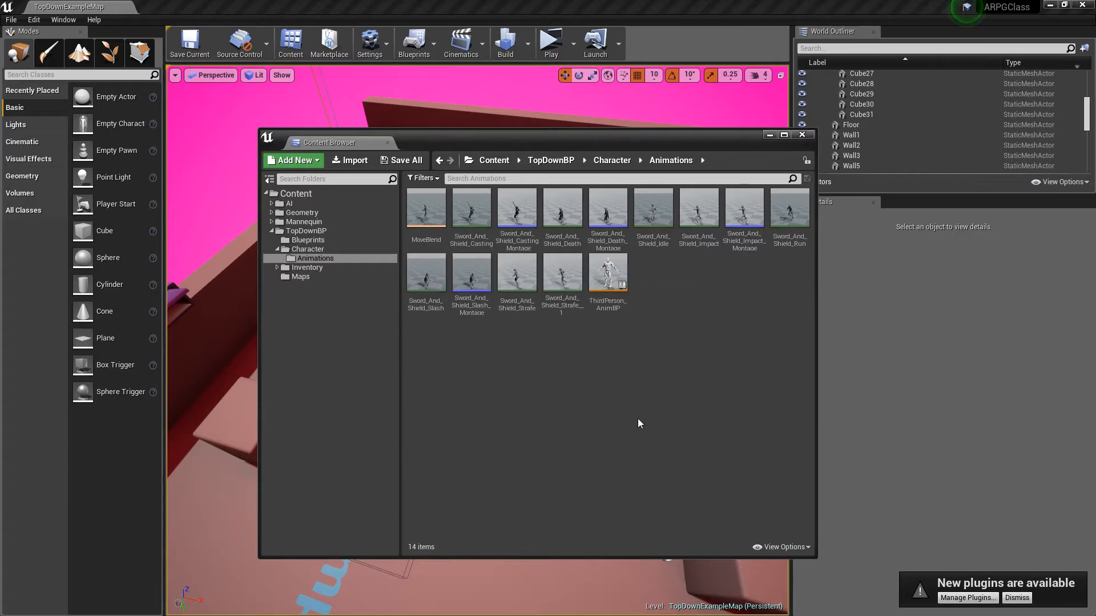
# Step: Open Sword_And_Shield_Slash_Montage and examine its Rate Scale and the Anim Slot Manager
pyautogui.doubleClick(471, 275)
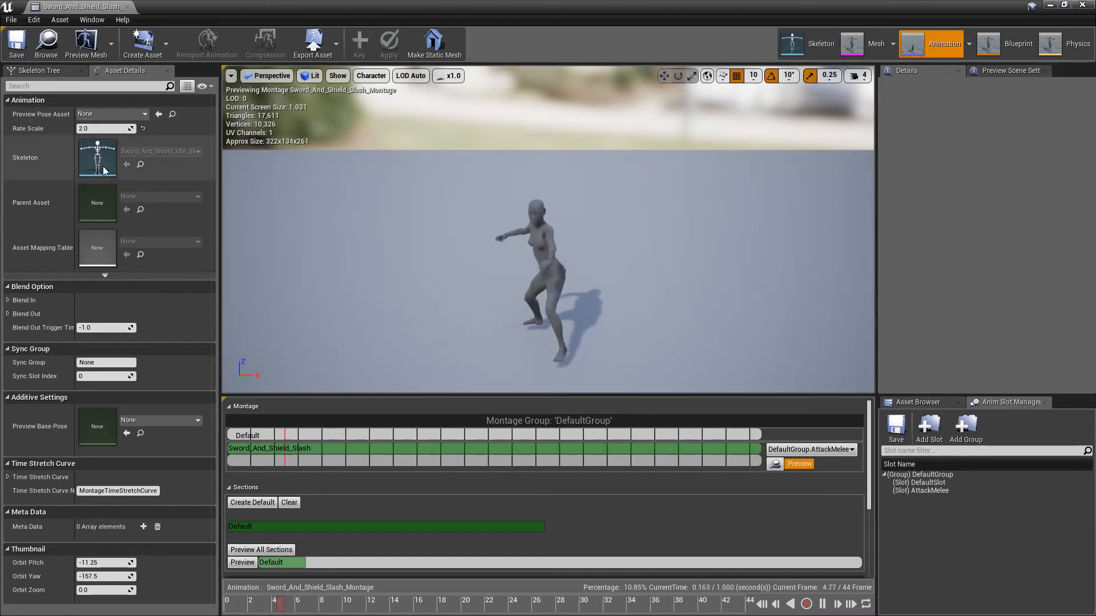
pyautogui.click(91, 128)
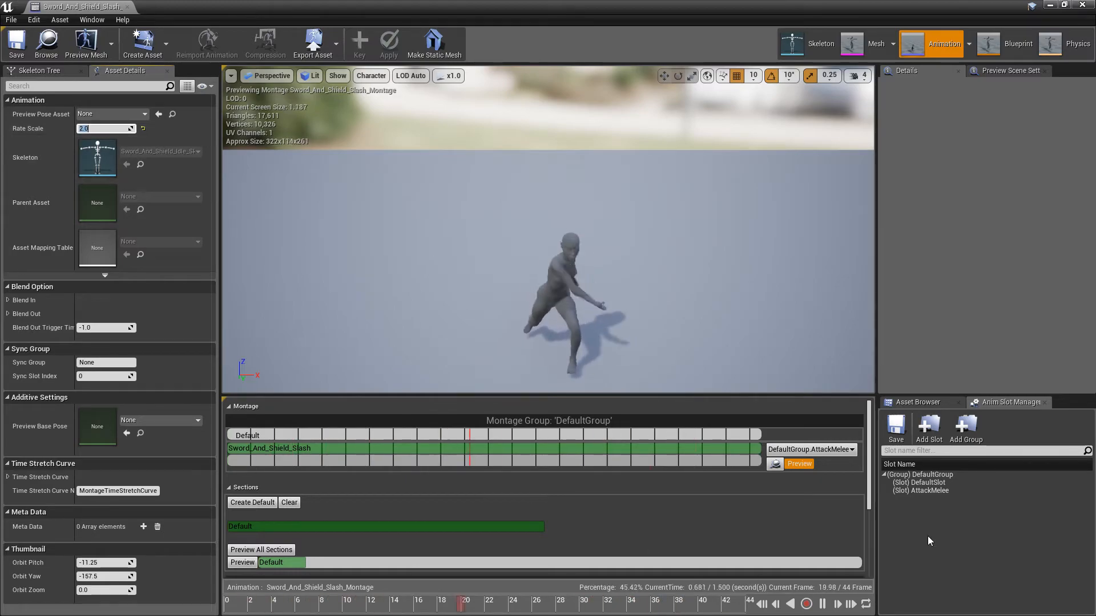
pyautogui.click(930, 403)
pyautogui.click(1019, 403)
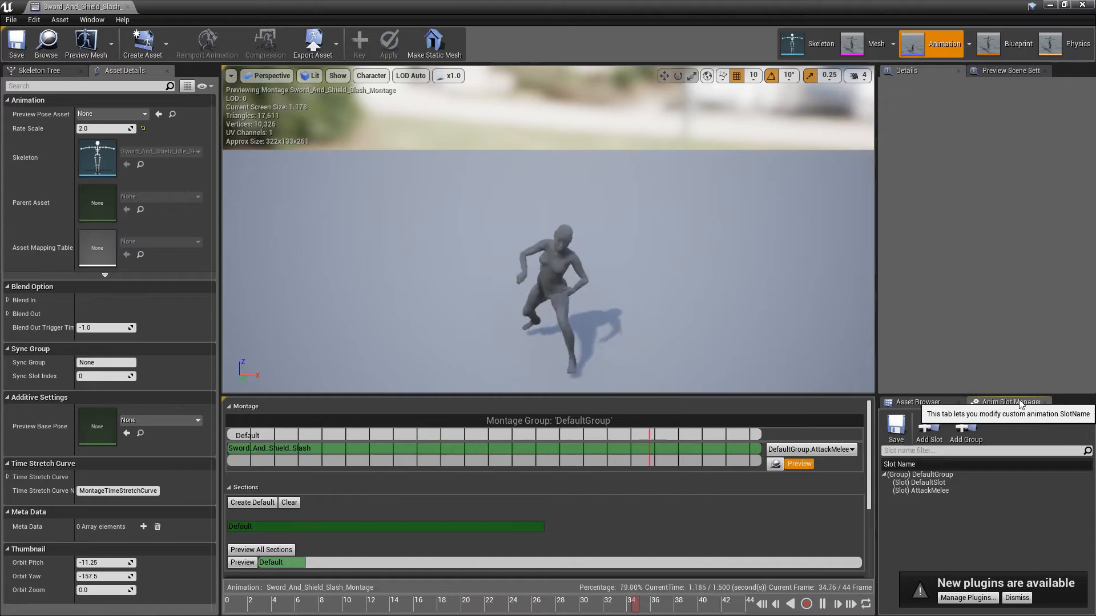
# Step: Examine the Anim Slot Manager's display option and the slots available to the slash montage, and leave the montage editor
pyautogui.click(101, 23)
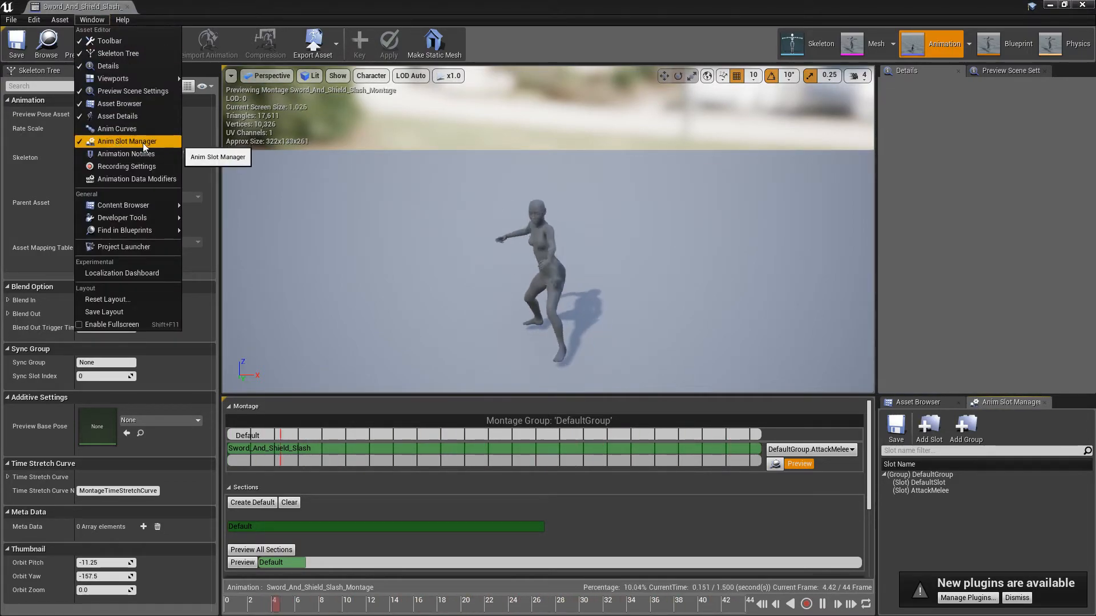
pyautogui.click(1018, 385)
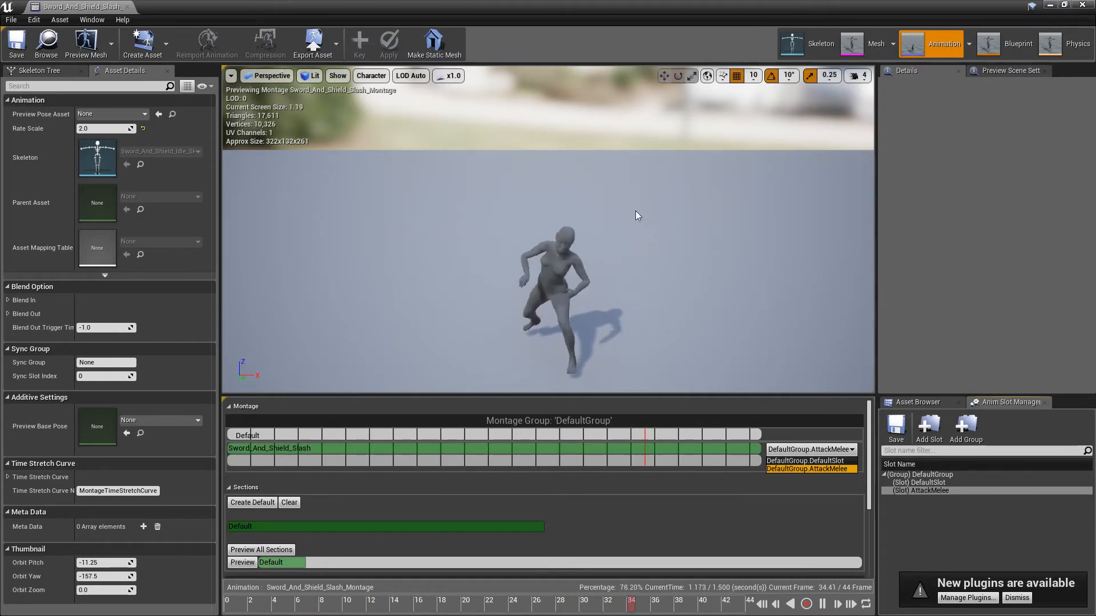
pyautogui.click(677, 203)
pyautogui.click(1080, 5)
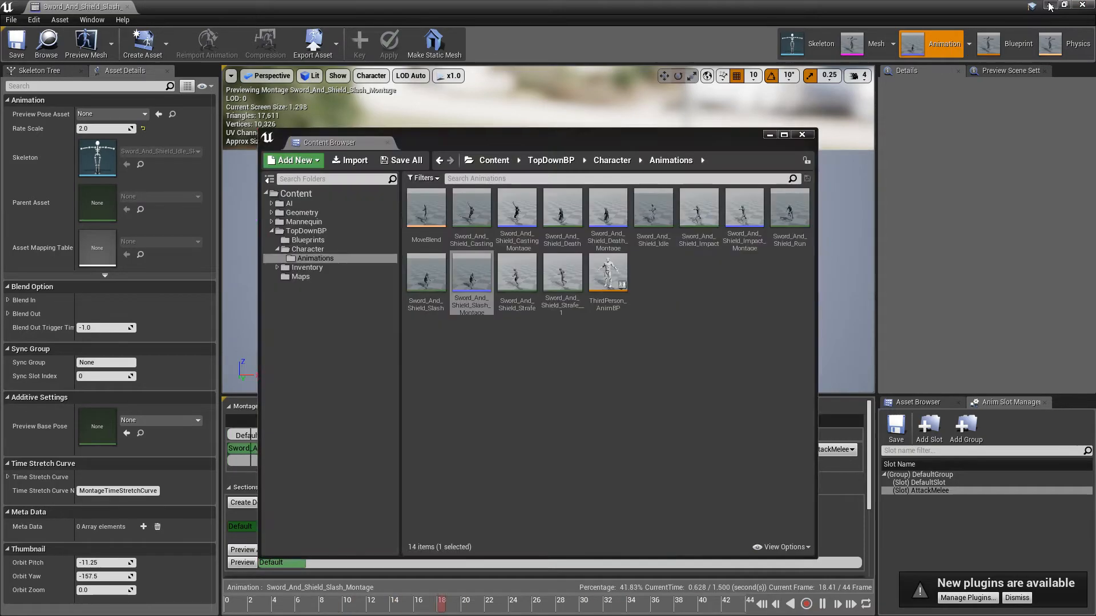
# Step: Play the level again, move the character around to check the attack in game, and end the play session
pyautogui.click(550, 42)
pyautogui.click(583, 371)
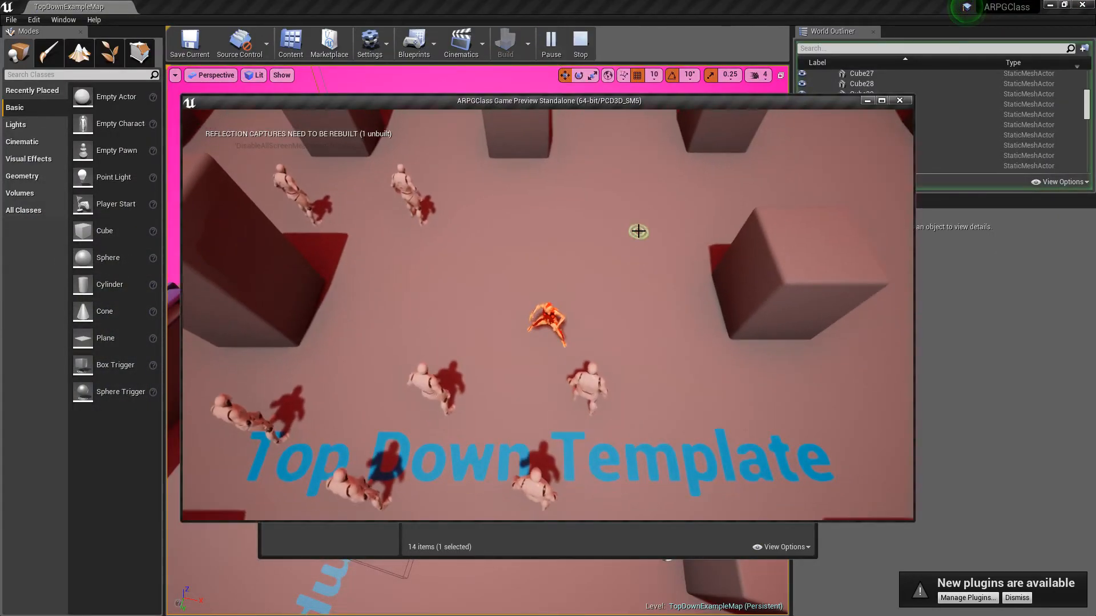
pyautogui.moveTo(628, 201)
pyautogui.mouseDown()
pyautogui.moveTo(592, 137)
pyautogui.moveTo(531, 197)
pyautogui.moveTo(772, 371)
pyautogui.moveTo(714, 482)
pyautogui.moveTo(581, 497)
pyautogui.moveTo(489, 478)
pyautogui.moveTo(405, 440)
pyautogui.moveTo(367, 366)
pyautogui.moveTo(311, 360)
pyautogui.moveTo(282, 304)
pyautogui.moveTo(322, 347)
pyautogui.mouseUp()
pyautogui.press('Escape')
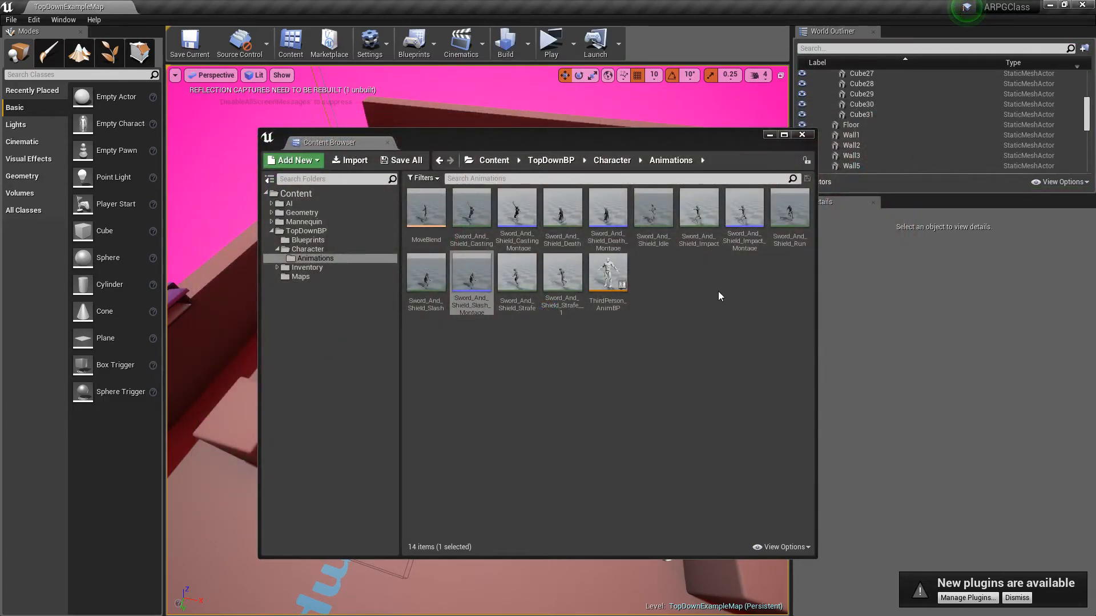
# Step: Reopen Sword_And_Shield_Slash_Montage to review its AttackMelee slot and close it
pyautogui.doubleClick(473, 274)
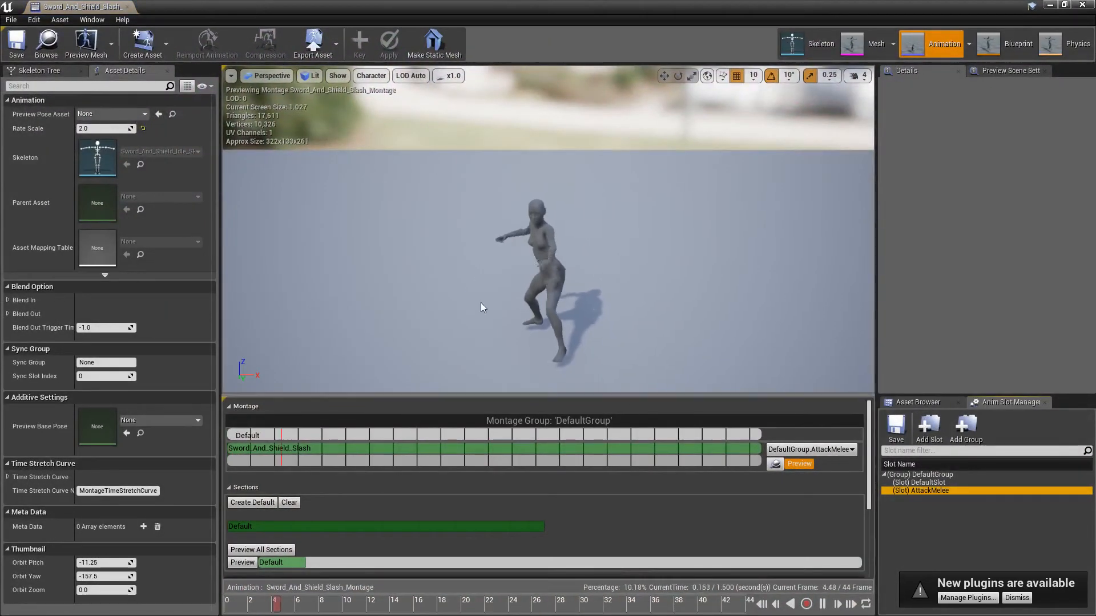
pyautogui.click(128, 7)
pyautogui.click(573, 365)
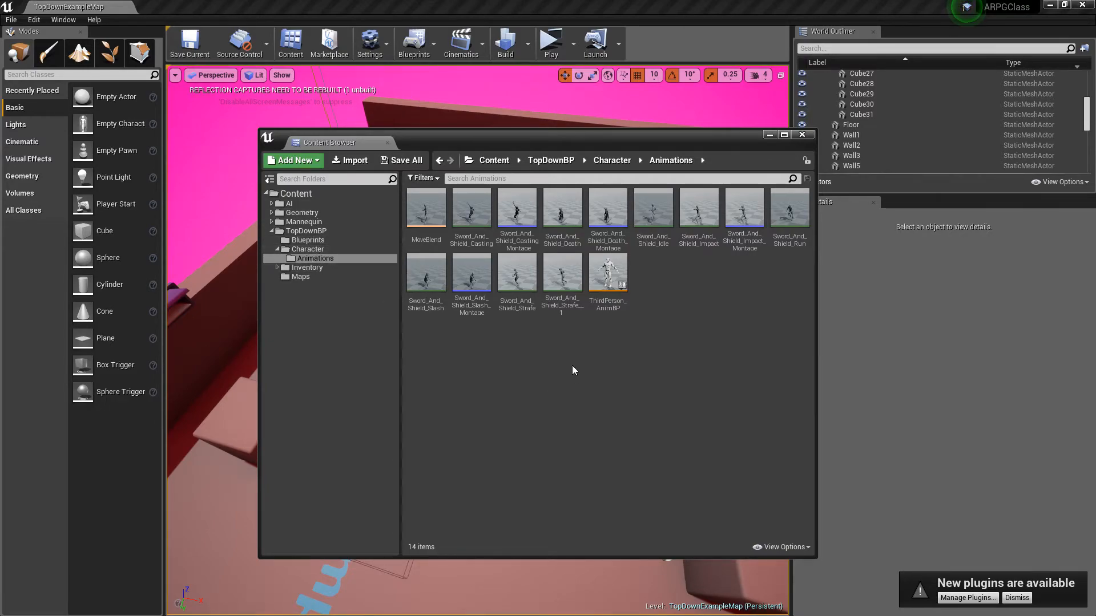
# Step: Open the Character folder and review the animation blueprint asset and the Anim Blueprint creation option for the GirlExport1 mesh
pyautogui.click(311, 250)
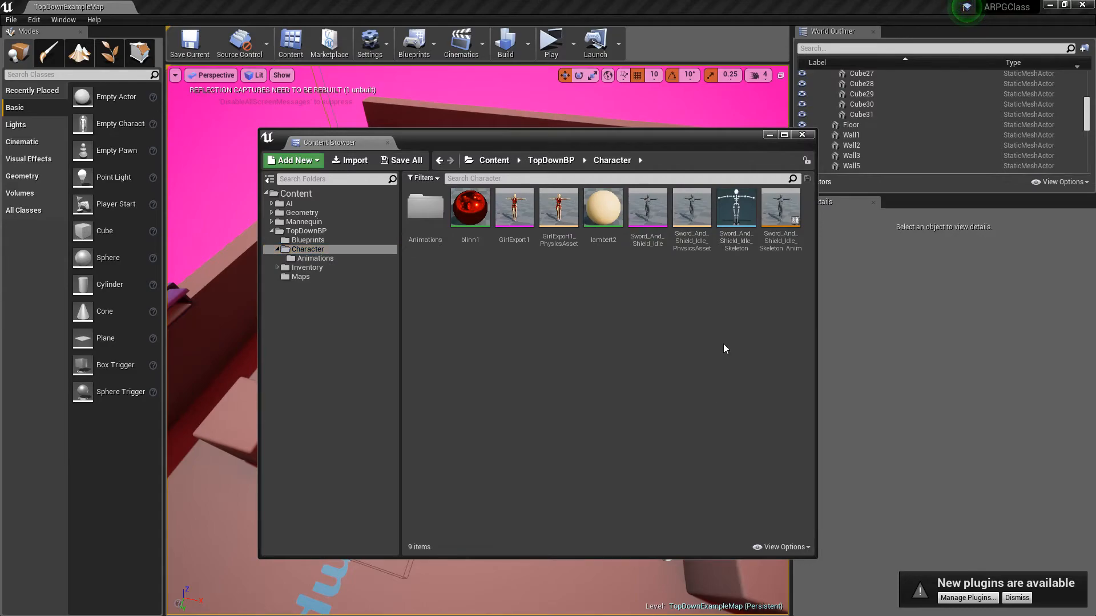
pyautogui.click(777, 232)
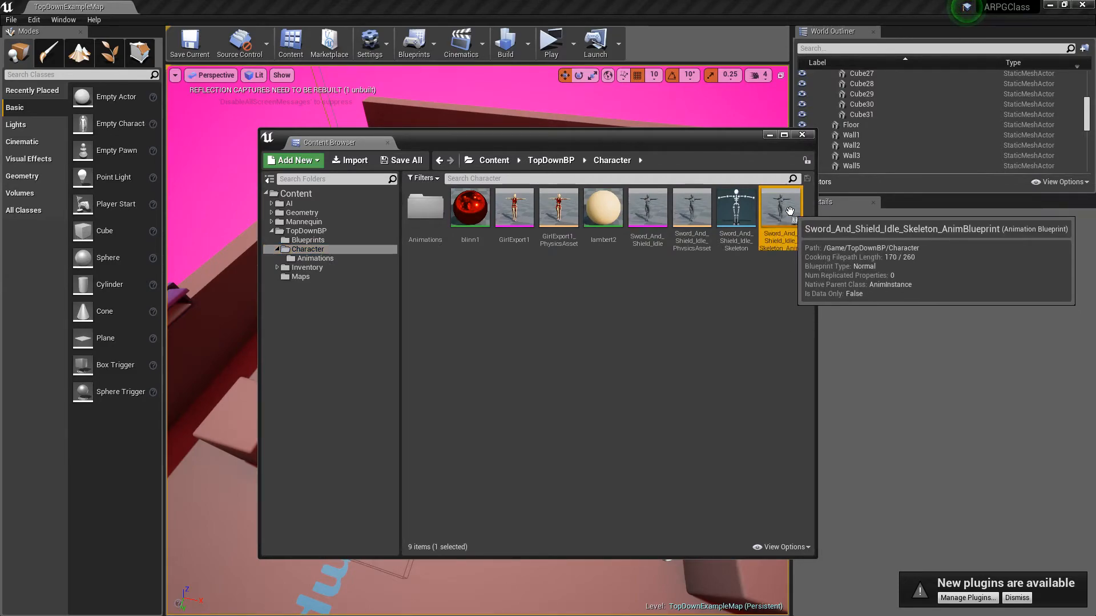
pyautogui.click(731, 315)
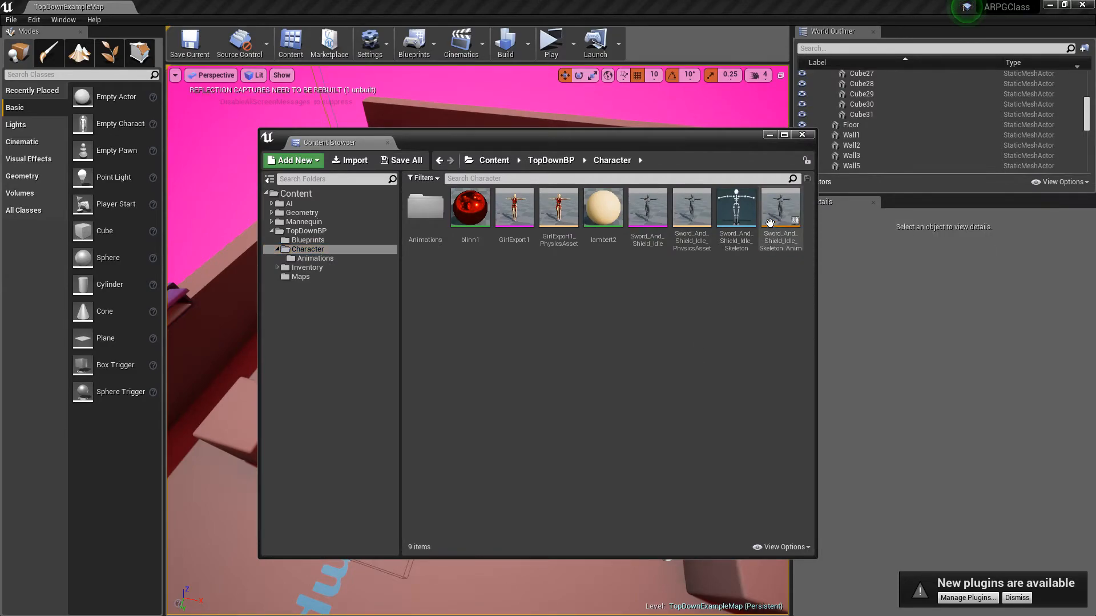
pyautogui.rightClick(515, 220)
pyautogui.click(488, 257)
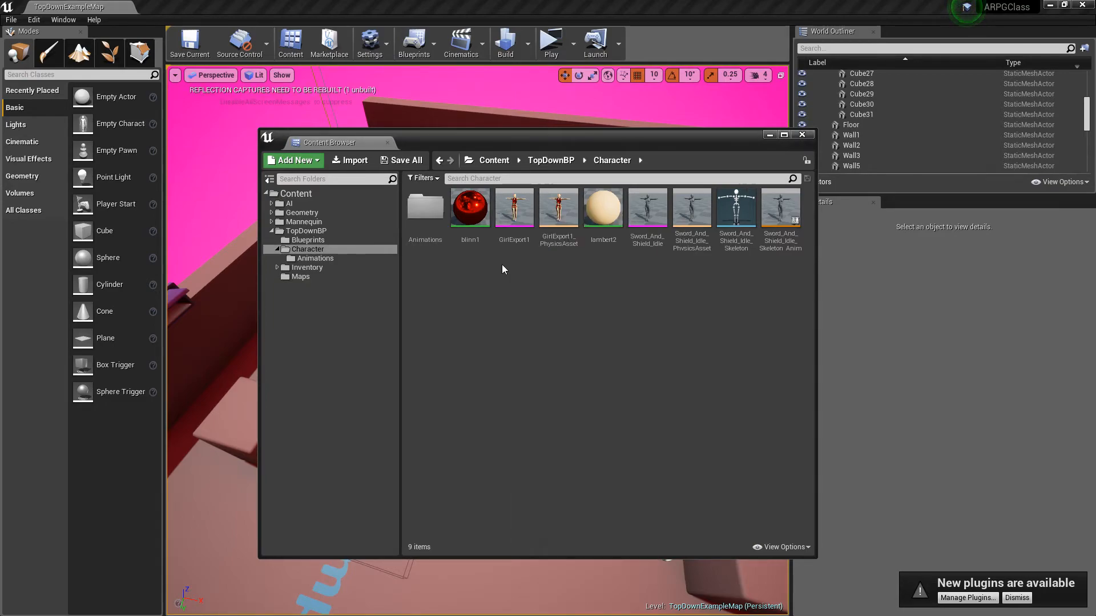
pyautogui.rightClick(519, 218)
pyautogui.moveTo(547, 234)
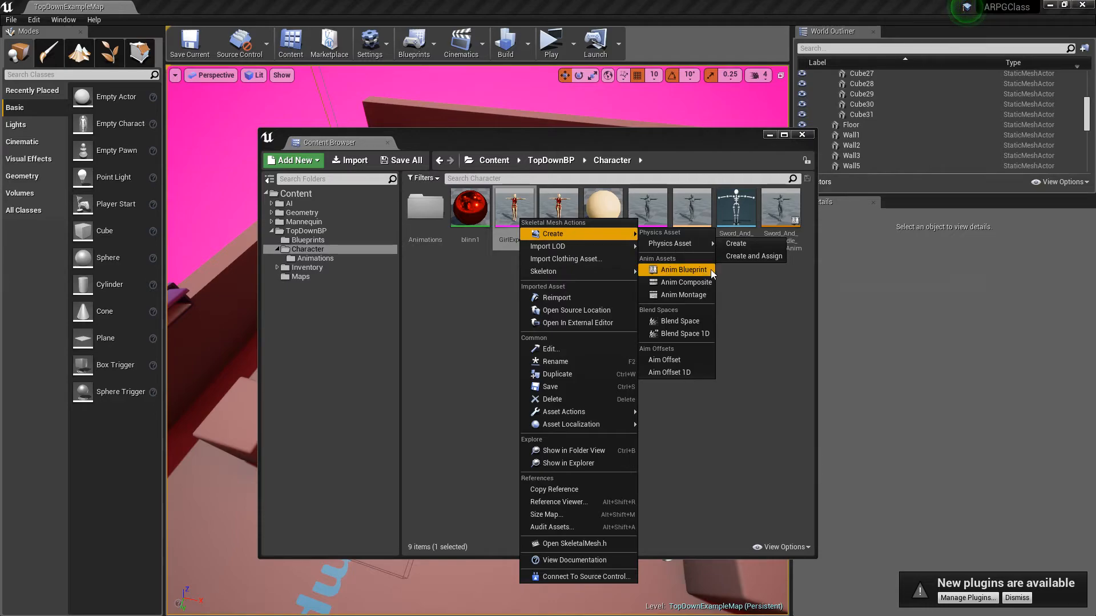
pyautogui.click(768, 321)
# Step: Open Sword_And_Shield_Idle_Skeleton_AnimBlueprint and view the state machines, slot and blend node in its Anim Graph
pyautogui.doubleClick(788, 207)
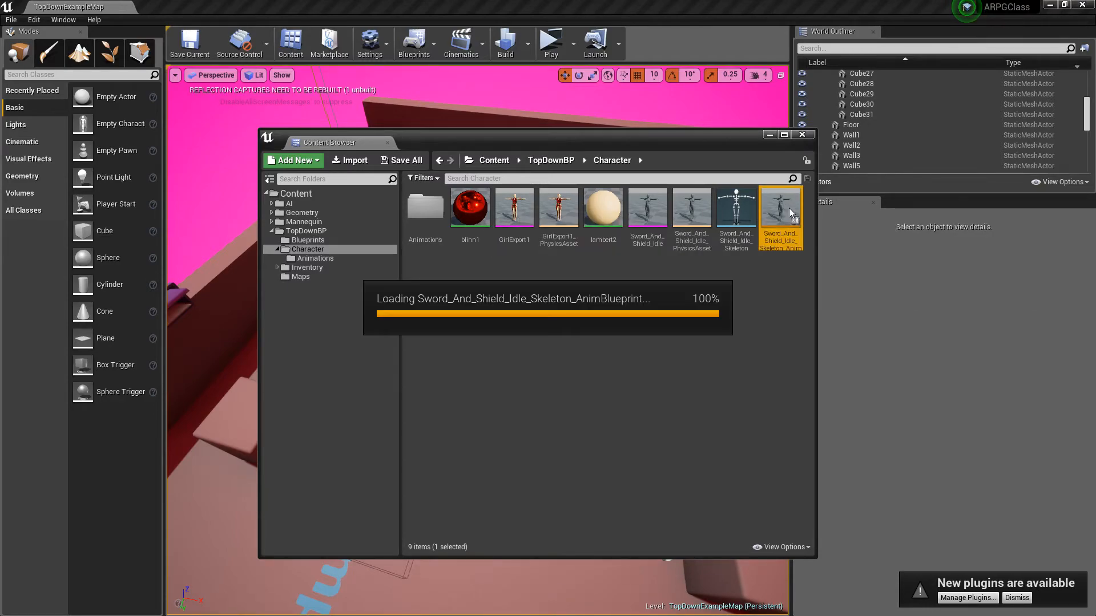
pyautogui.moveTo(589, 336); pyautogui.dragTo(543, 460, button='right')
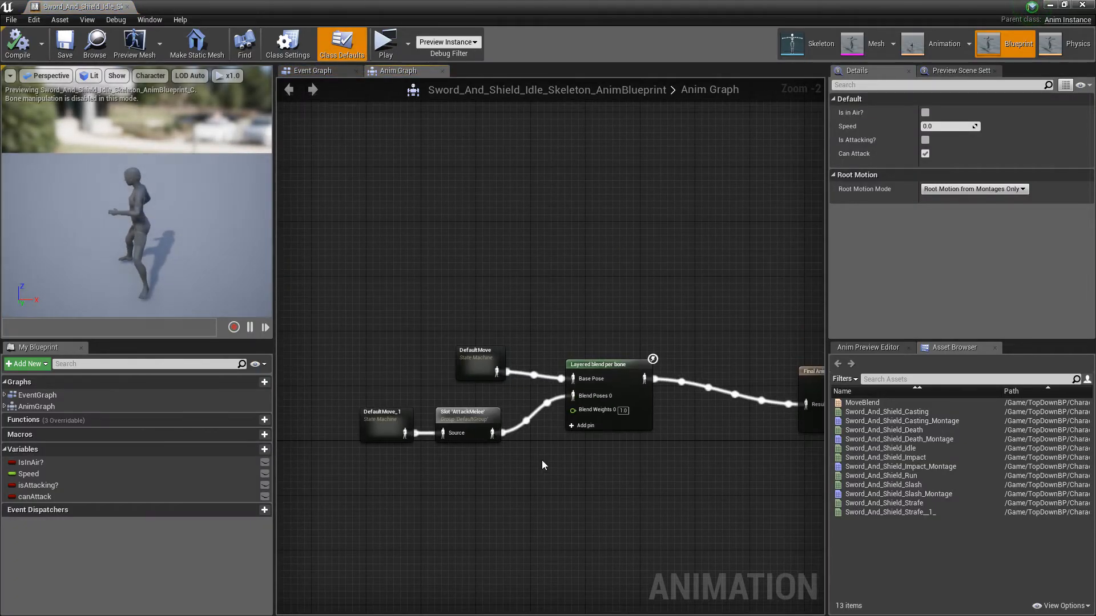
pyautogui.scroll(2, 542, 460)
pyautogui.moveTo(512, 546); pyautogui.dragTo(548, 462, button='right')
pyautogui.moveTo(571, 423); pyautogui.dragTo(547, 437, button='right')
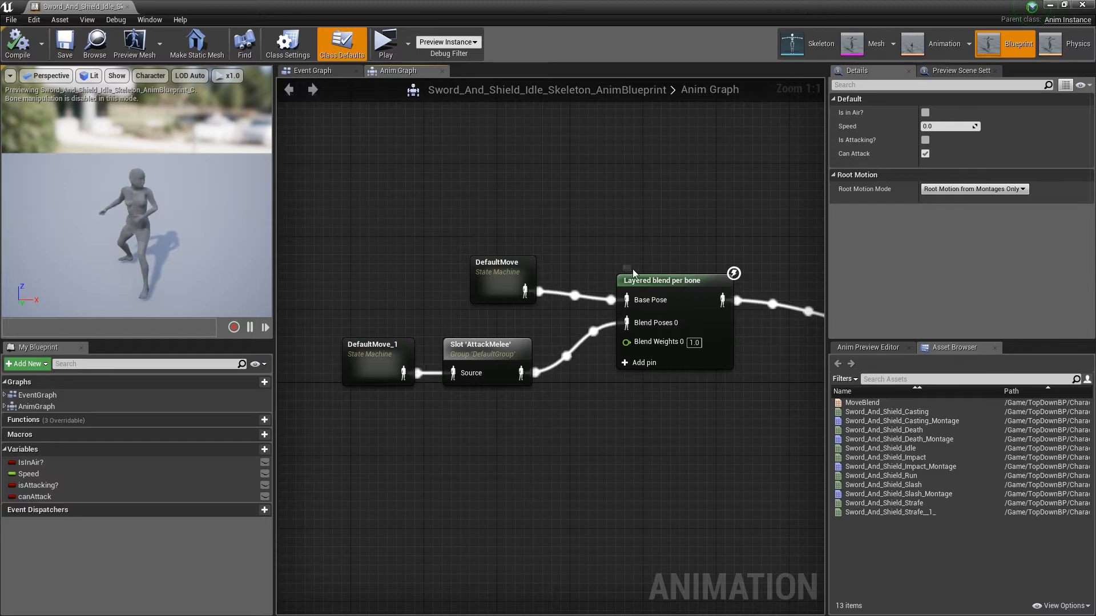
# Step: Inspect the Layered blend per bone node and its configuration in the Anim Graph
pyautogui.click(687, 279)
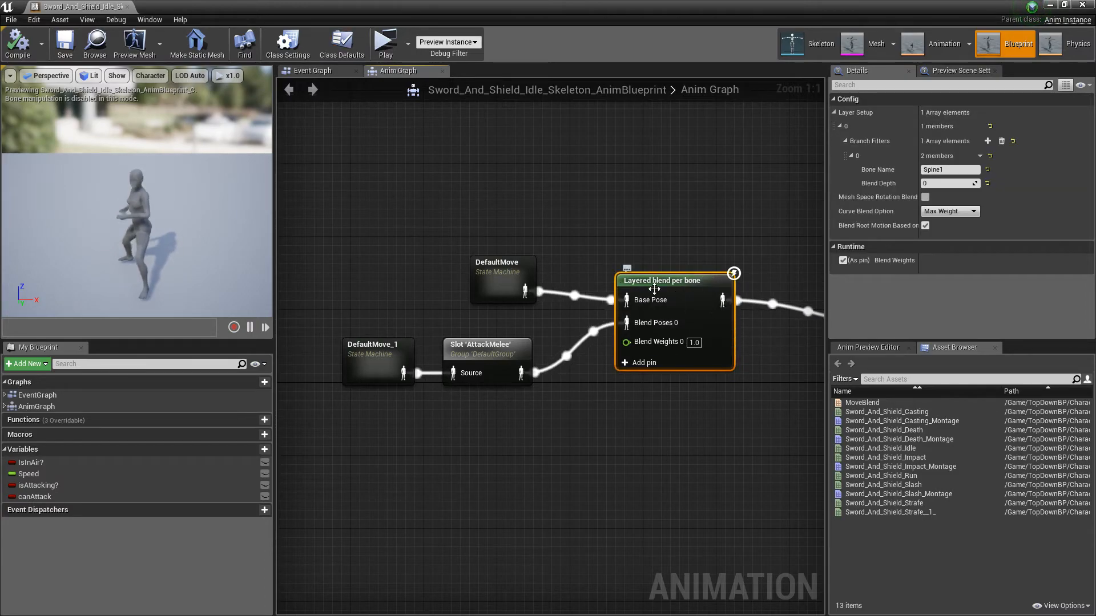
pyautogui.moveTo(662, 223); pyautogui.dragTo(635, 307, button='right')
pyautogui.click(650, 211)
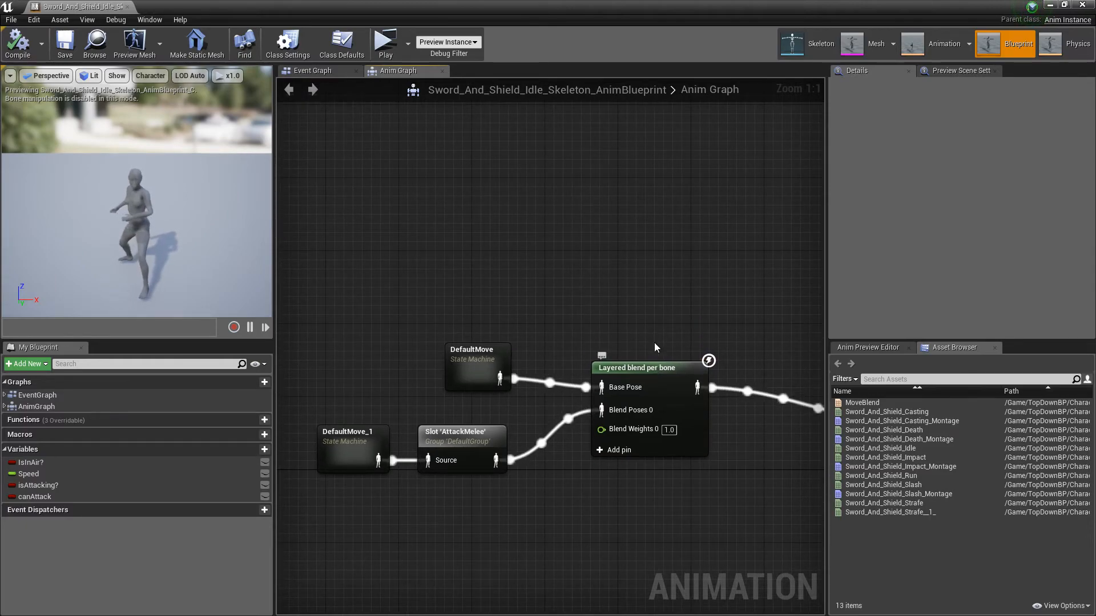
pyautogui.moveTo(655, 347); pyautogui.dragTo(622, 234, button='right')
pyautogui.click(662, 257)
# Step: Search the graph's available actions for "layere" to find the Layered blend per bone node, without adding it
pyautogui.rightClick(607, 194)
pyautogui.write('layere')
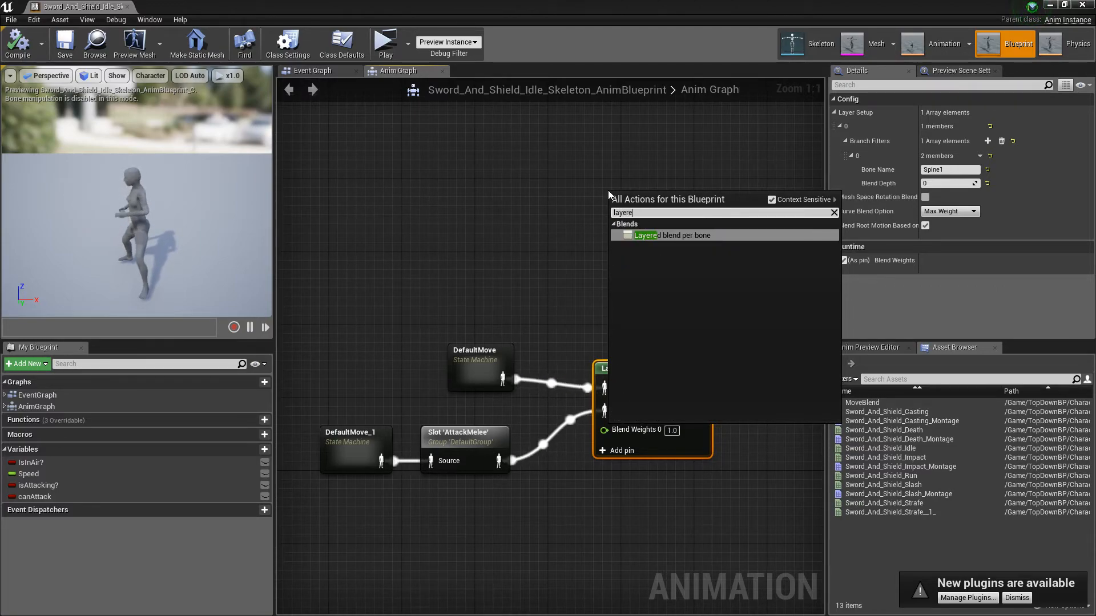
pyautogui.click(531, 246)
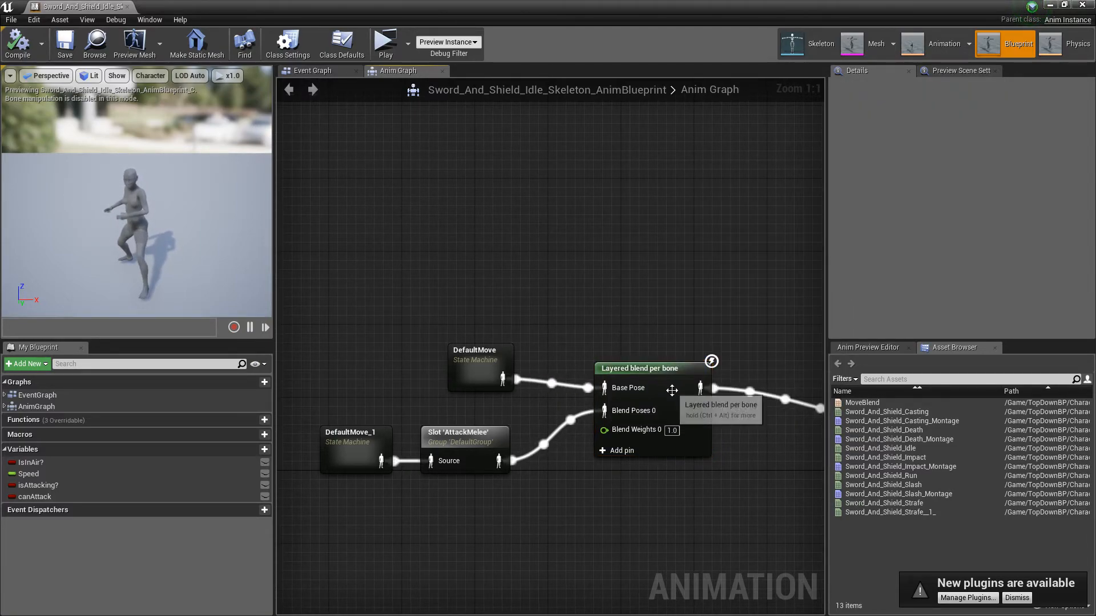
# Step: Collapse and expand the Layered blend node's Layer Setup to review its Branch Filters, Bone Name and Blend Depth
pyautogui.click(669, 373)
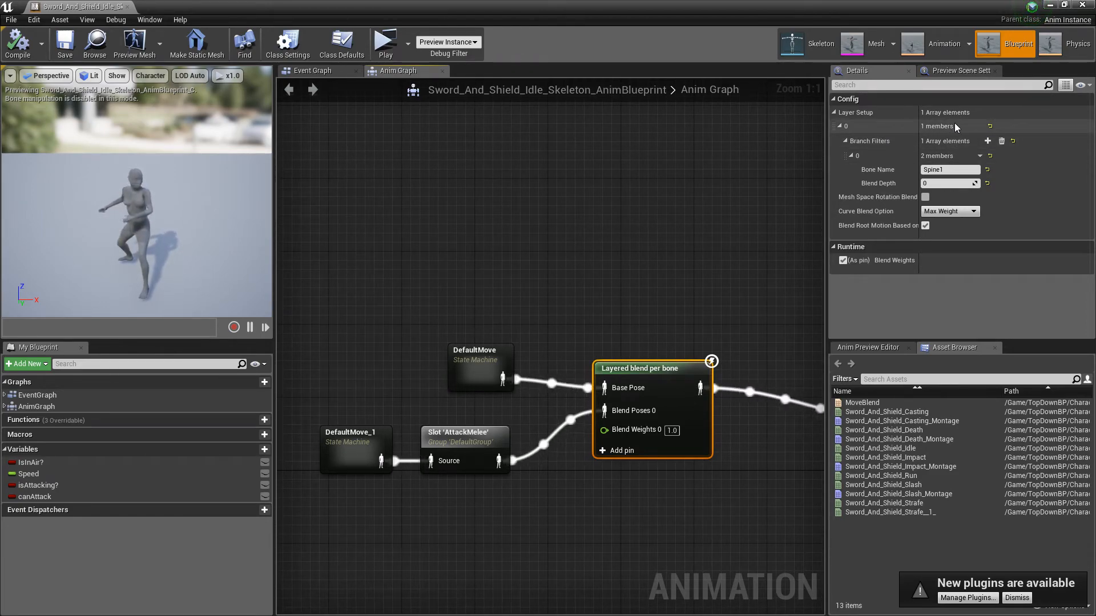
pyautogui.click(850, 155)
pyautogui.click(845, 140)
pyautogui.click(839, 126)
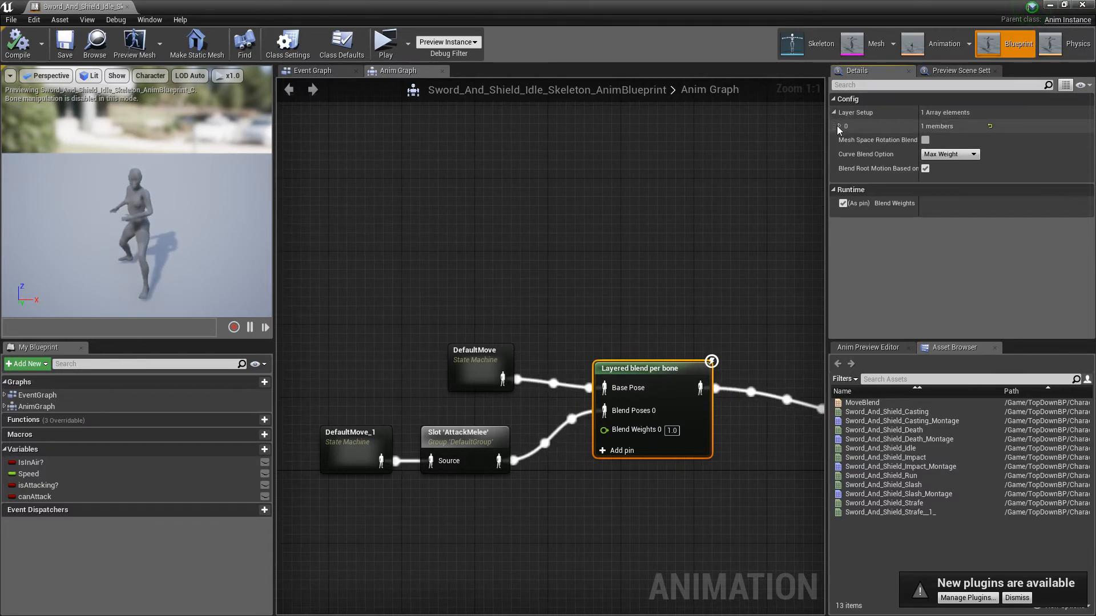
pyautogui.click(838, 126)
pyautogui.click(844, 141)
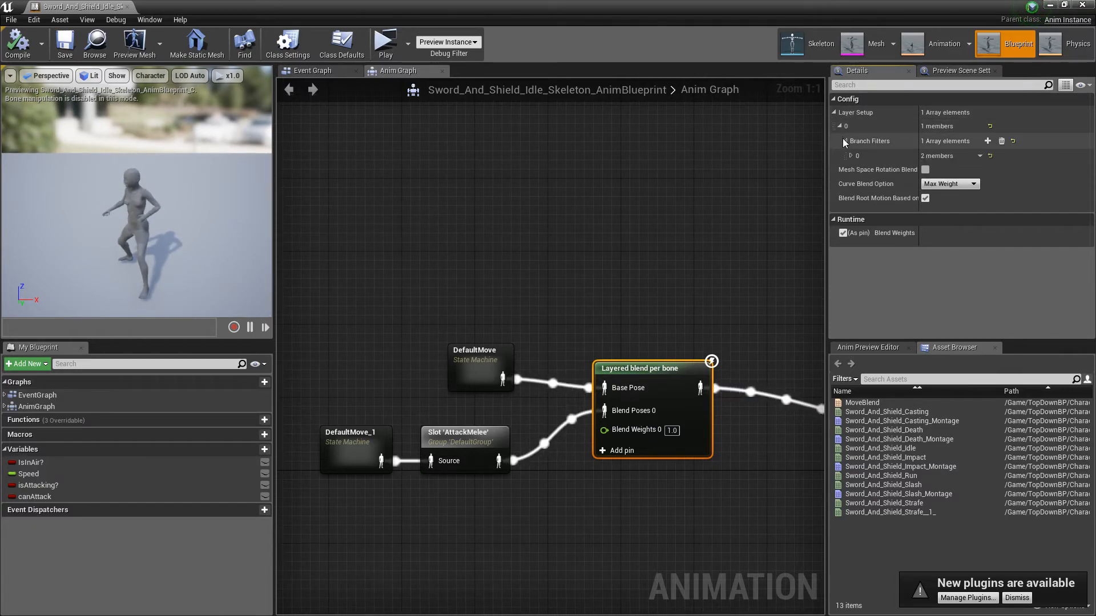
pyautogui.click(850, 155)
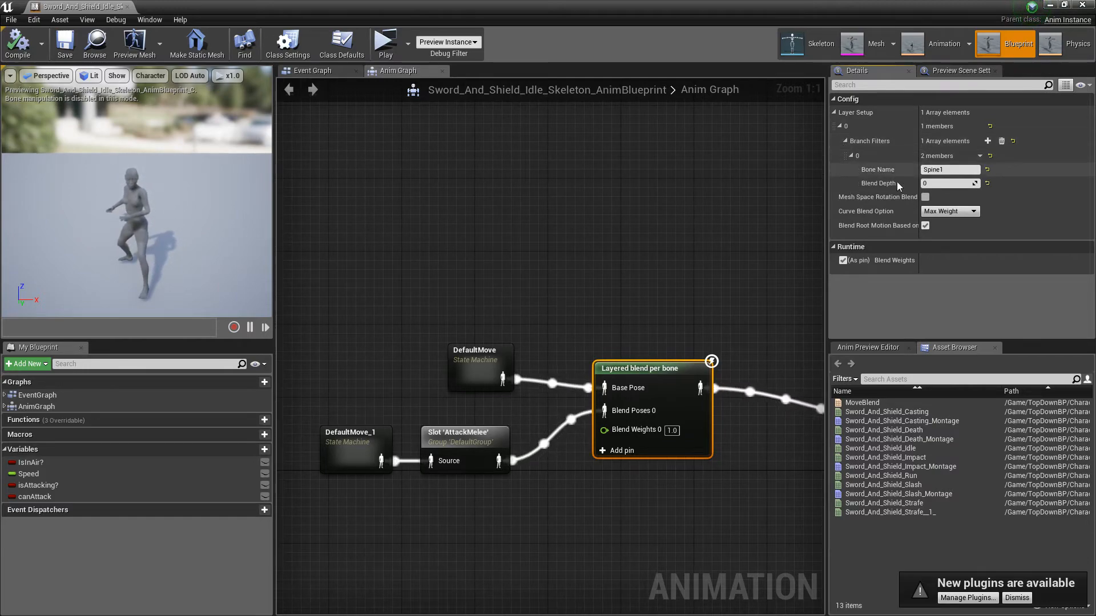
pyautogui.click(954, 169)
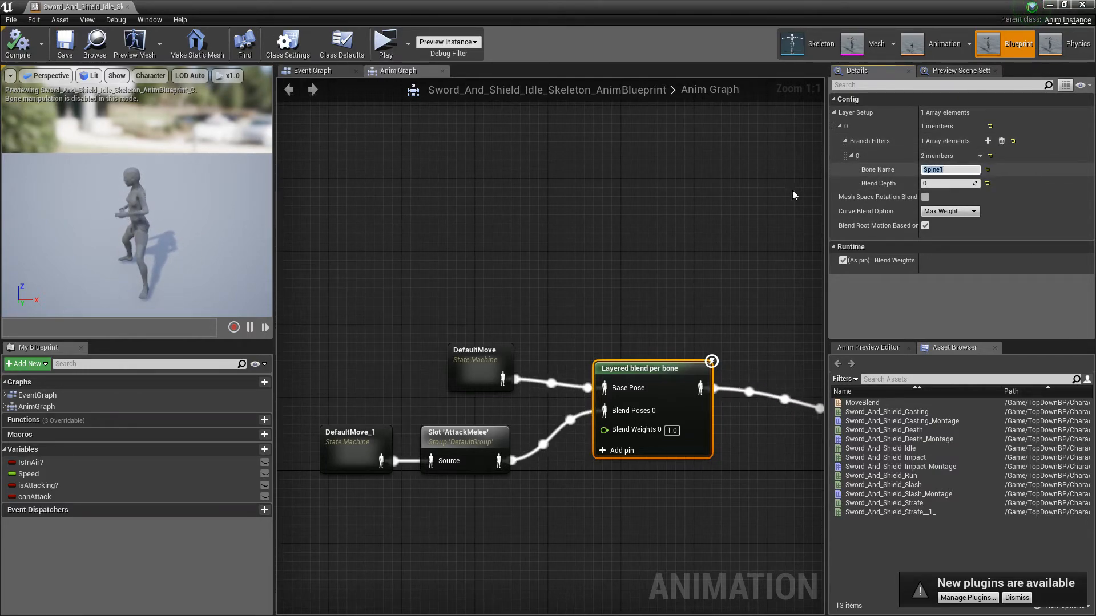
# Step: Open the skeleton to examine the Spine1 and Spine2 bones, and return to the animation blueprint's Layered blend node
pyautogui.click(798, 46)
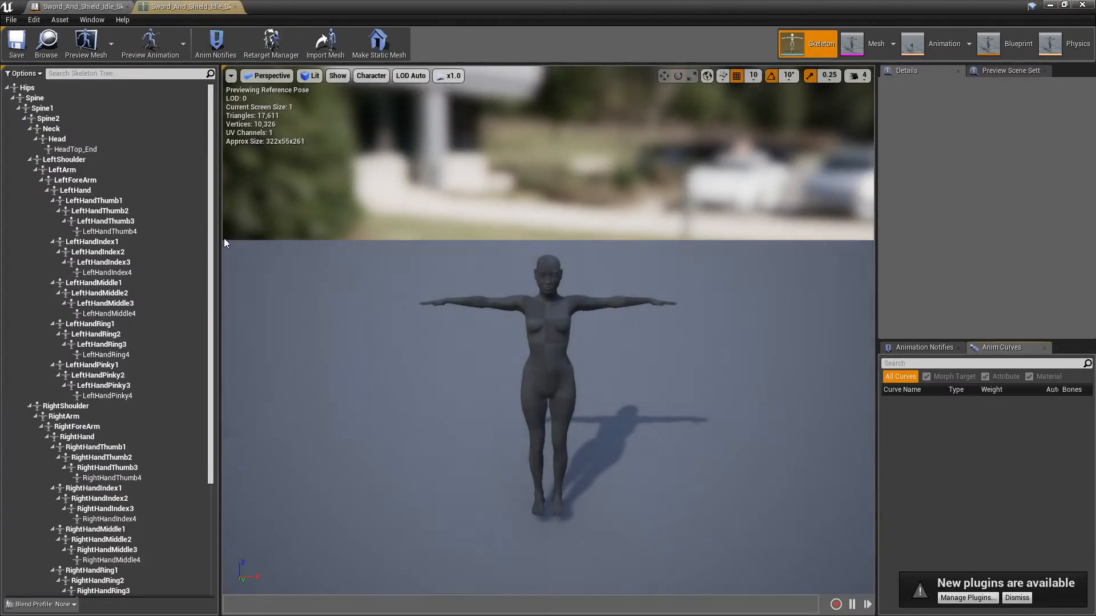
pyautogui.click(43, 109)
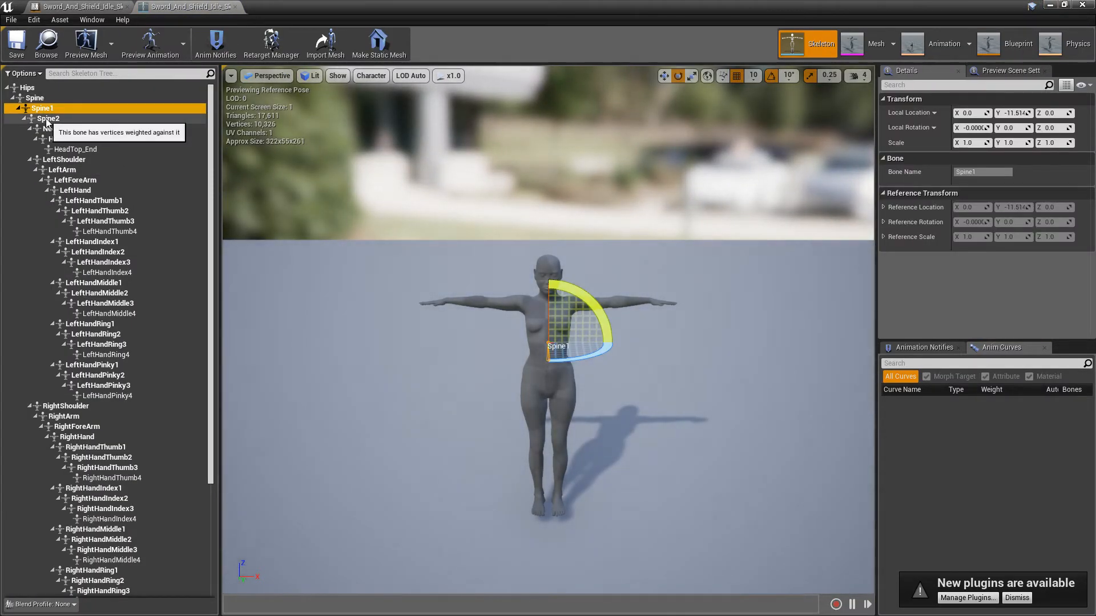
pyautogui.click(48, 120)
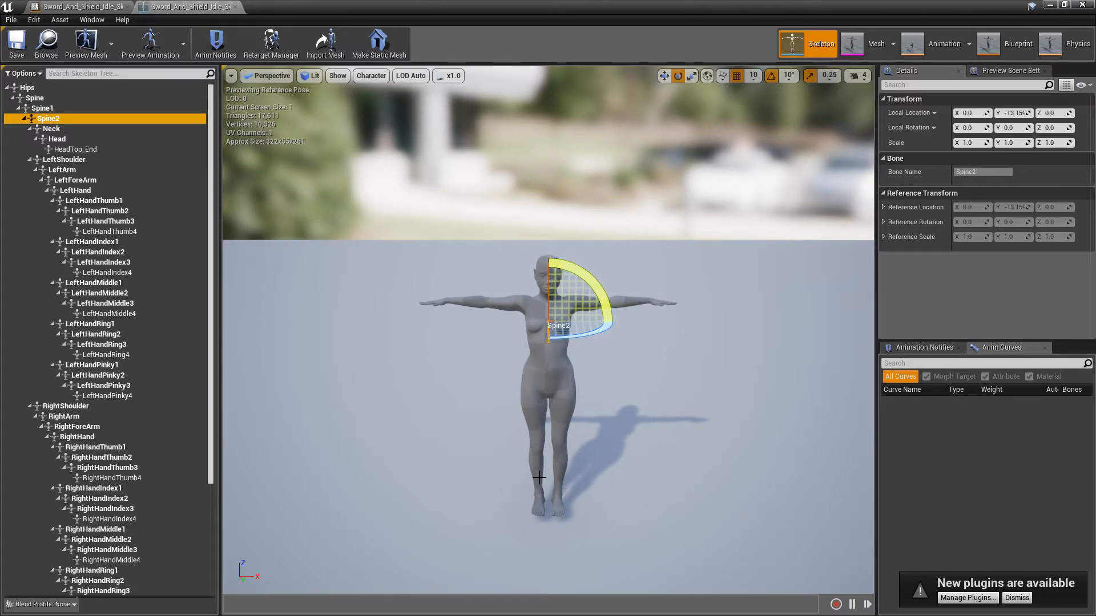
pyautogui.click(80, 6)
pyautogui.click(605, 370)
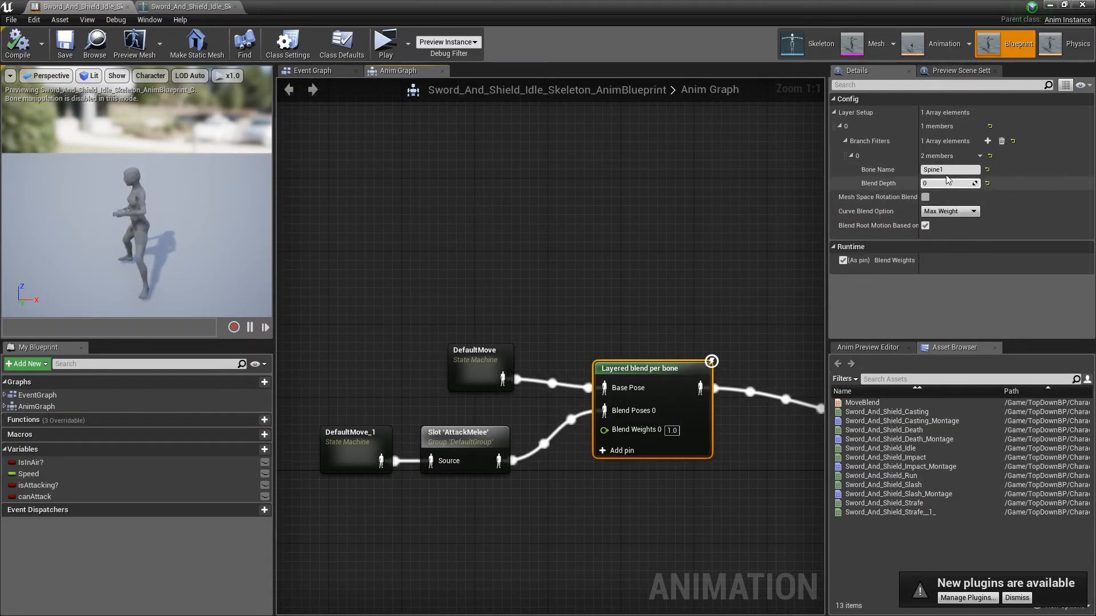
# Step: Select the DefaultMove state machine, search the graph's available actions for "default", and clear the search
pyautogui.click(521, 345)
pyautogui.moveTo(522, 344); pyautogui.dragTo(539, 459, button='right')
pyautogui.moveTo(517, 421); pyautogui.dragTo(546, 416, button='right')
pyautogui.click(502, 388)
pyautogui.rightClick(462, 210)
pyautogui.write('default')
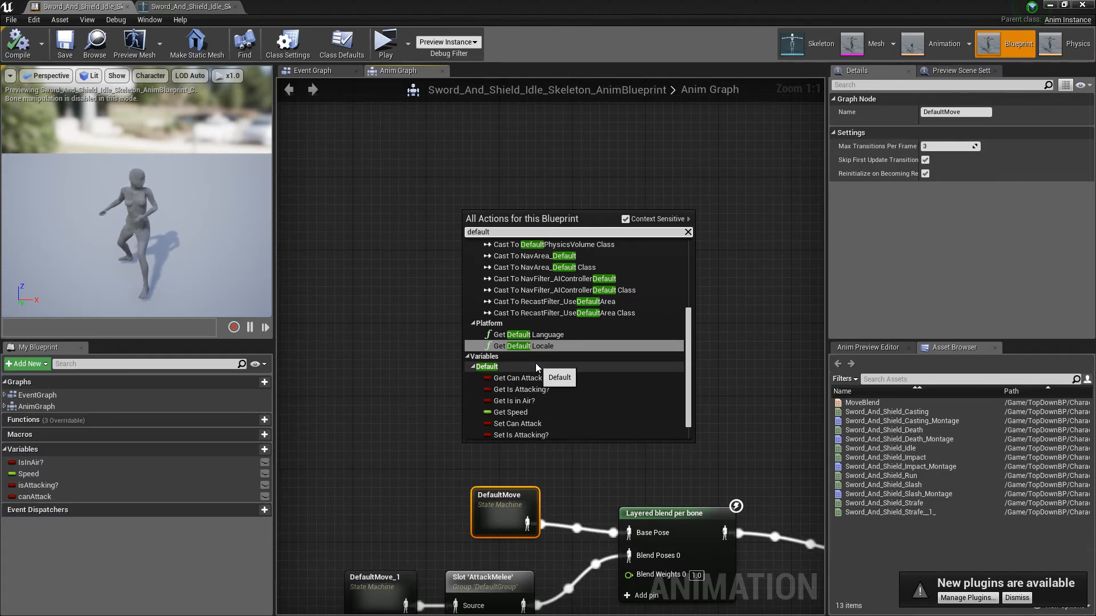
pyautogui.scroll(3, 535, 363)
pyautogui.scroll(2, 536, 363)
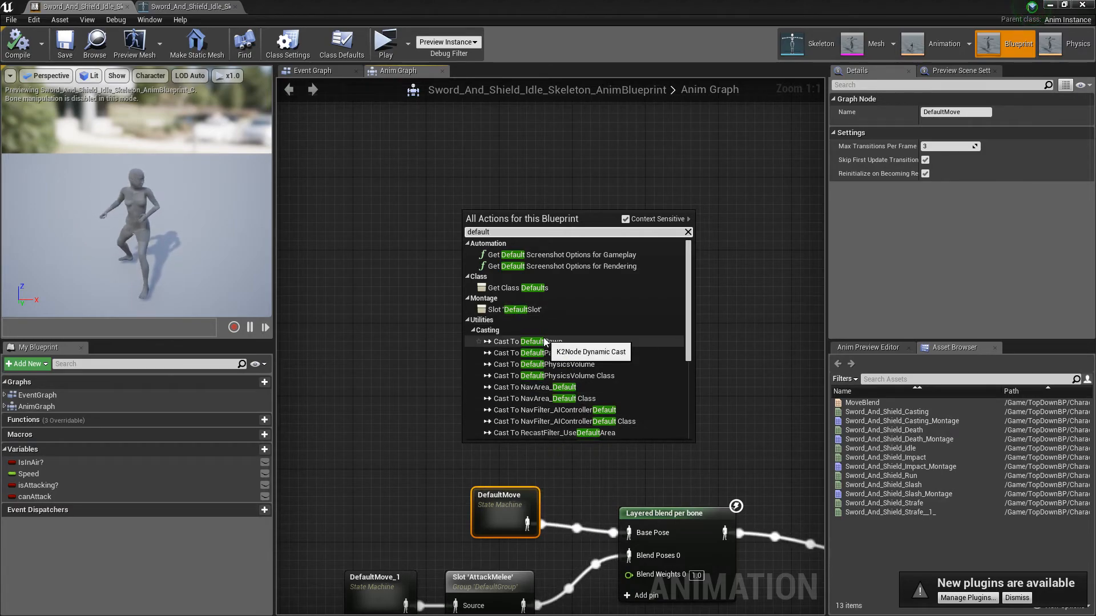
pyautogui.press('BackSpace')
pyautogui.press('BackSpace')
pyautogui.press('BackSpace')
pyautogui.press('BackSpace')
pyautogui.press('BackSpace')
pyautogui.press('BackSpace')
pyautogui.press('BackSpace')
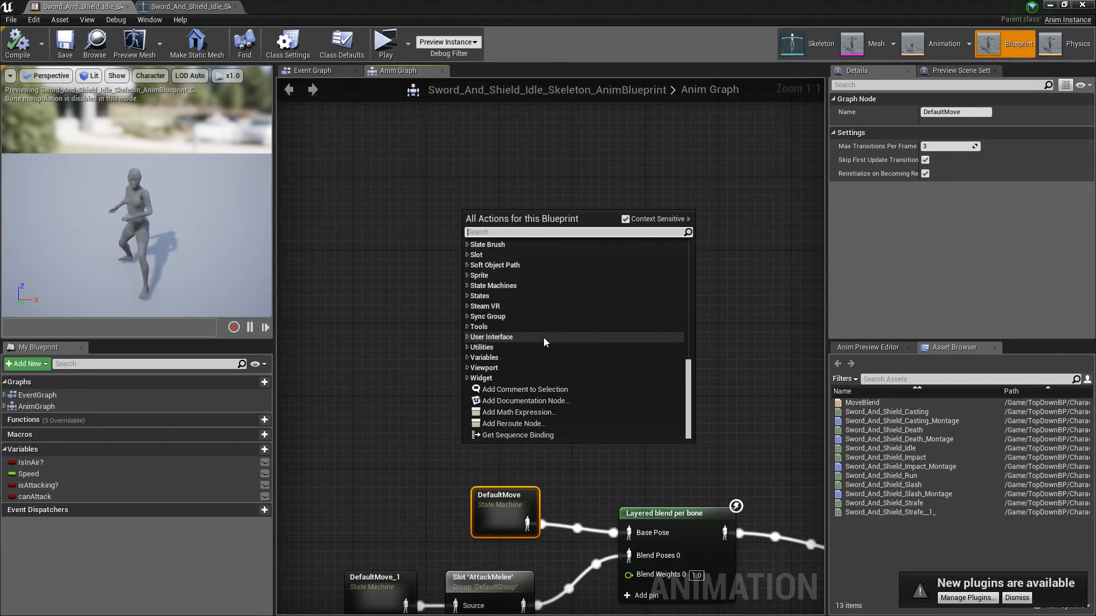
# Step: Search the actions for "state", add a new state machine above DefaultMove, and delete it
pyautogui.write('state')
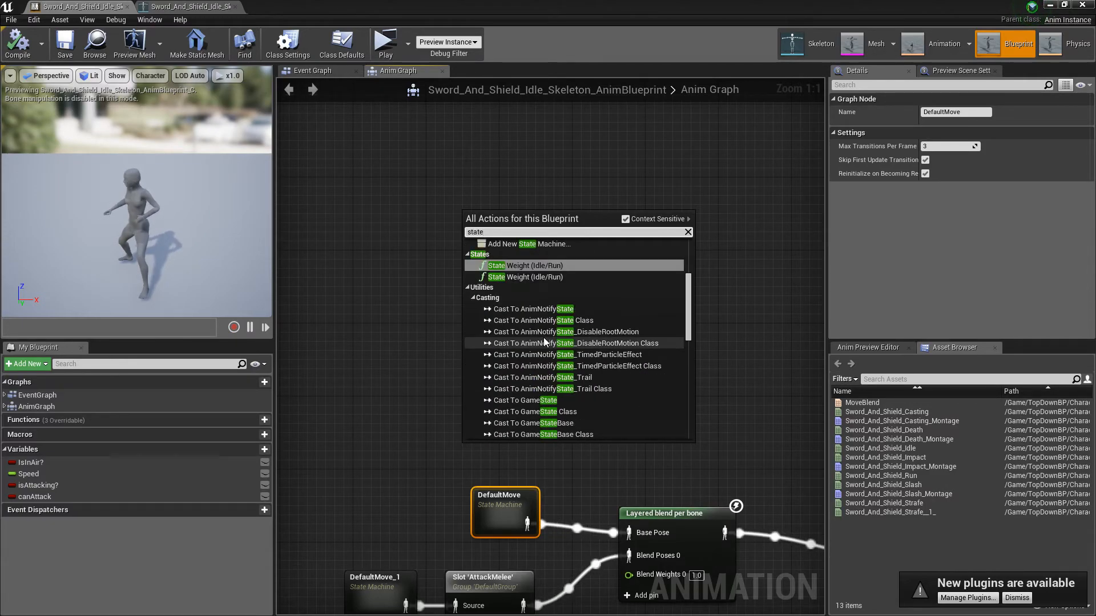
pyautogui.click(523, 245)
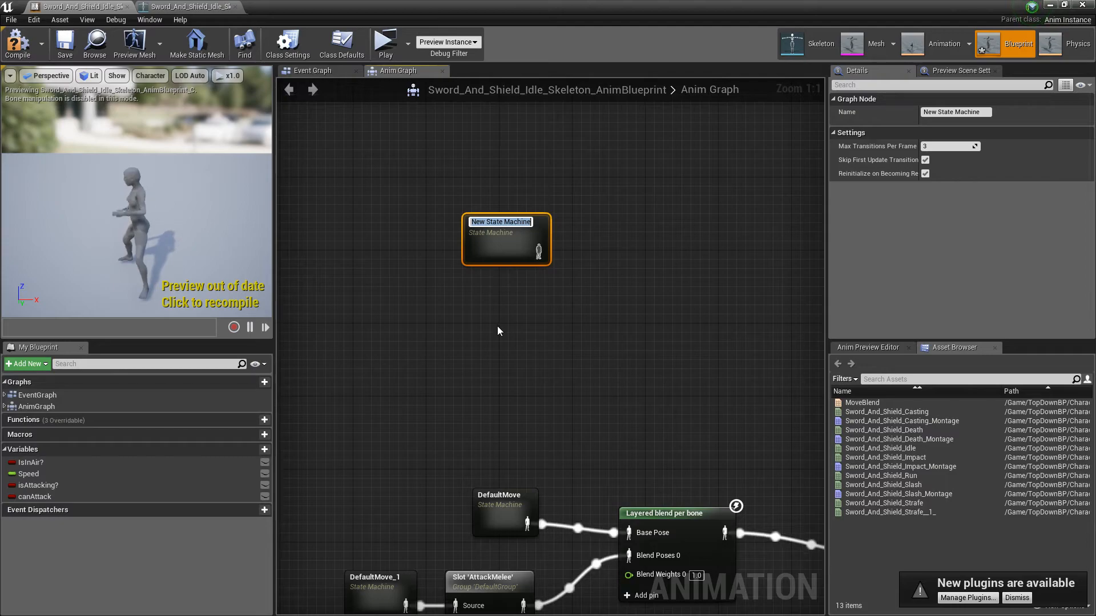
pyautogui.press('Return')
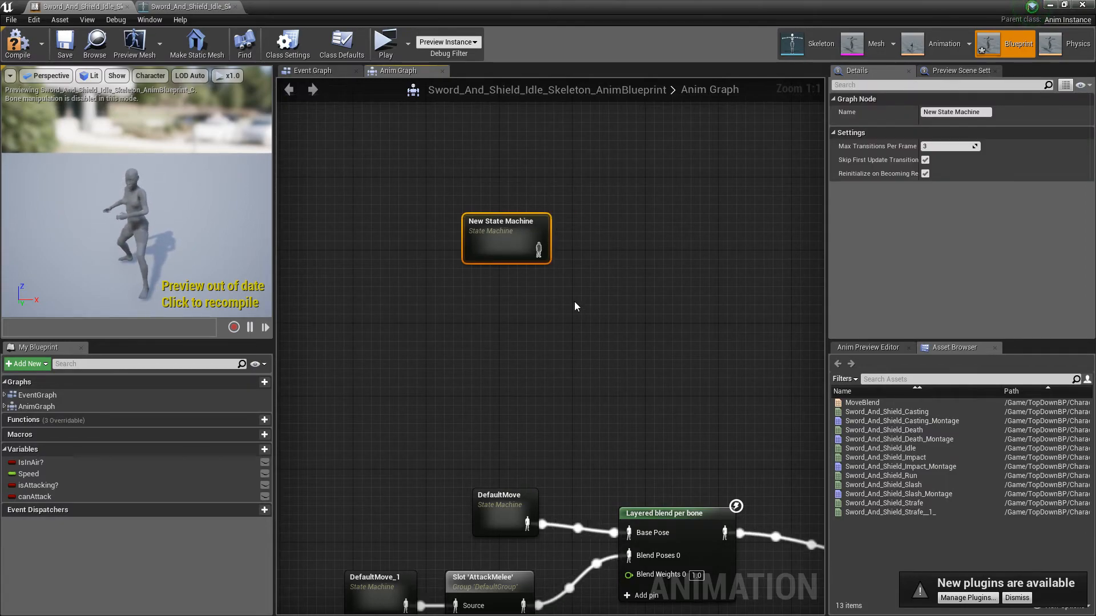
pyautogui.press('Delete')
# Step: Examine how DefaultMove and DefaultMove_1 feed the Layered blend node, and open the DefaultMove state machine
pyautogui.moveTo(577, 307); pyautogui.dragTo(528, 238, button='right')
pyautogui.click(490, 300)
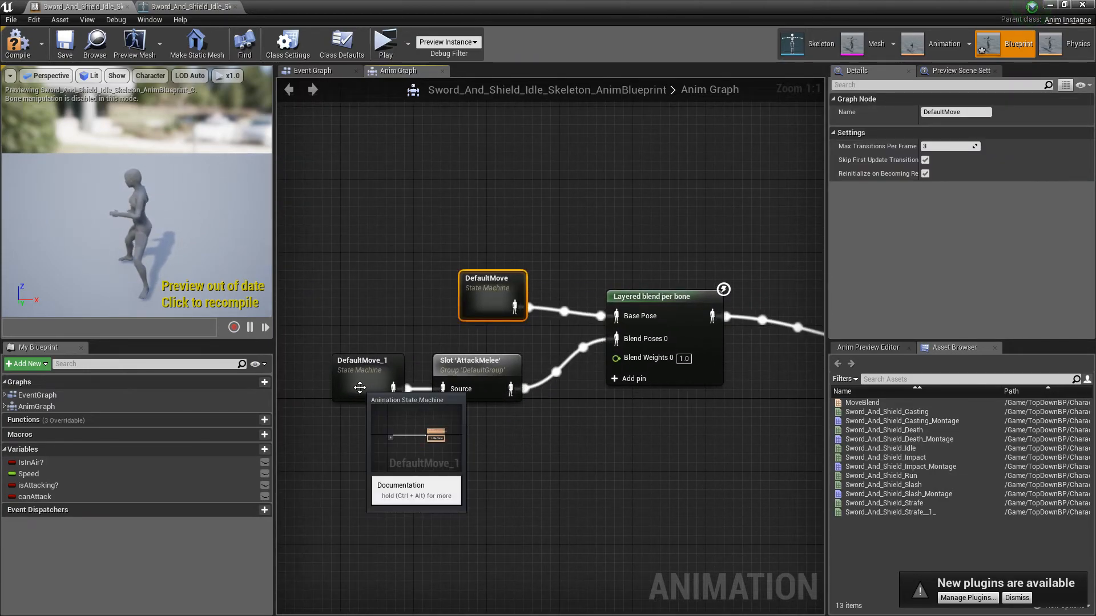
pyautogui.moveTo(407, 287); pyautogui.dragTo(429, 278, button='right')
pyautogui.click(408, 347)
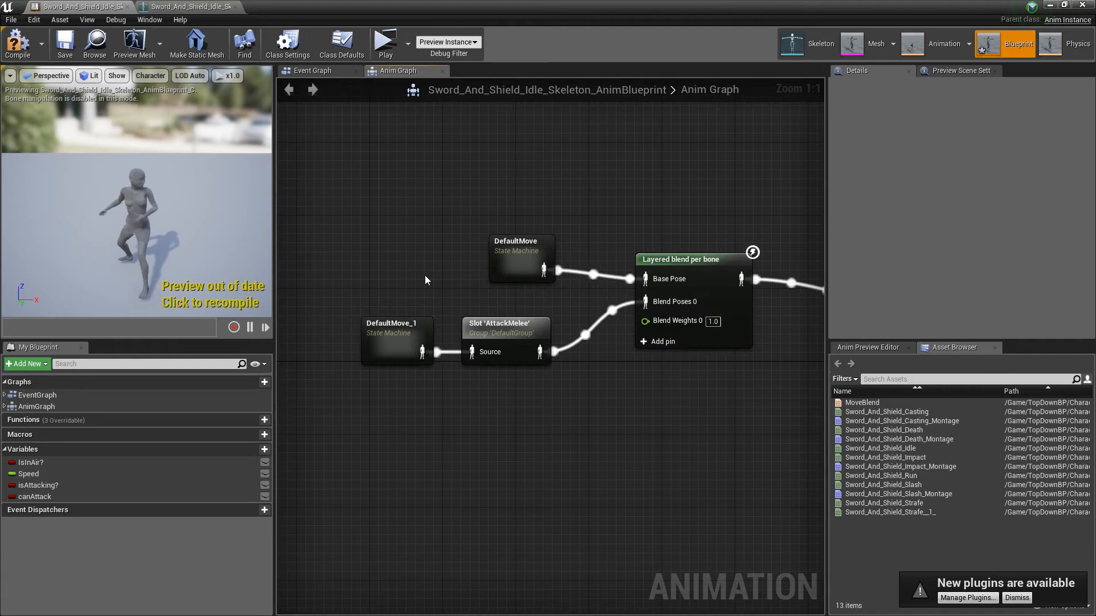
pyautogui.click(644, 289)
pyautogui.click(536, 259)
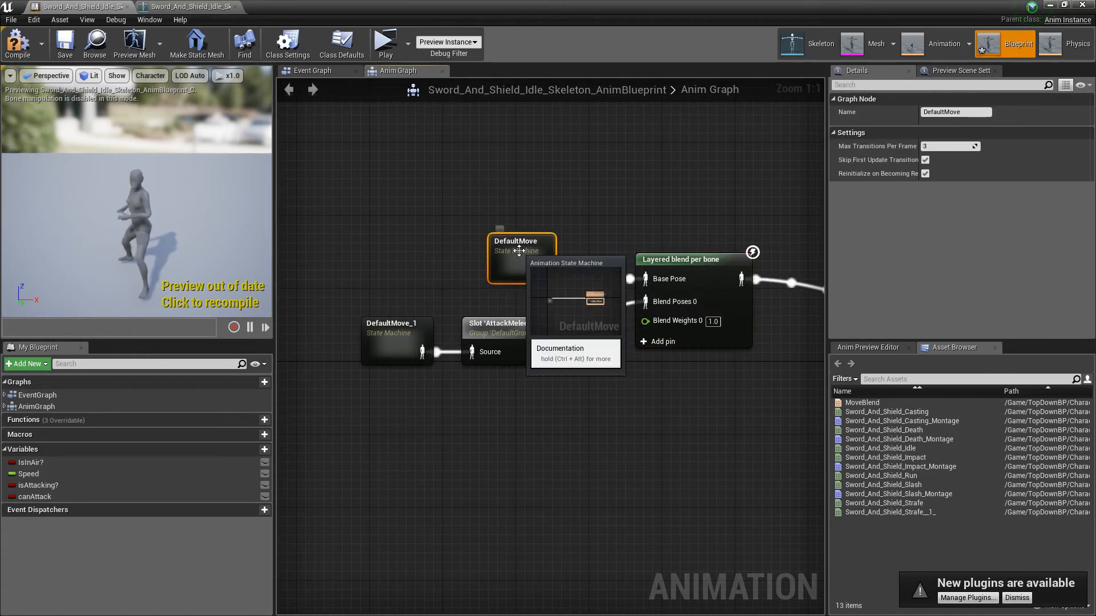
pyautogui.moveTo(519, 250); pyautogui.dragTo(465, 202)
pyautogui.doubleClick(464, 202)
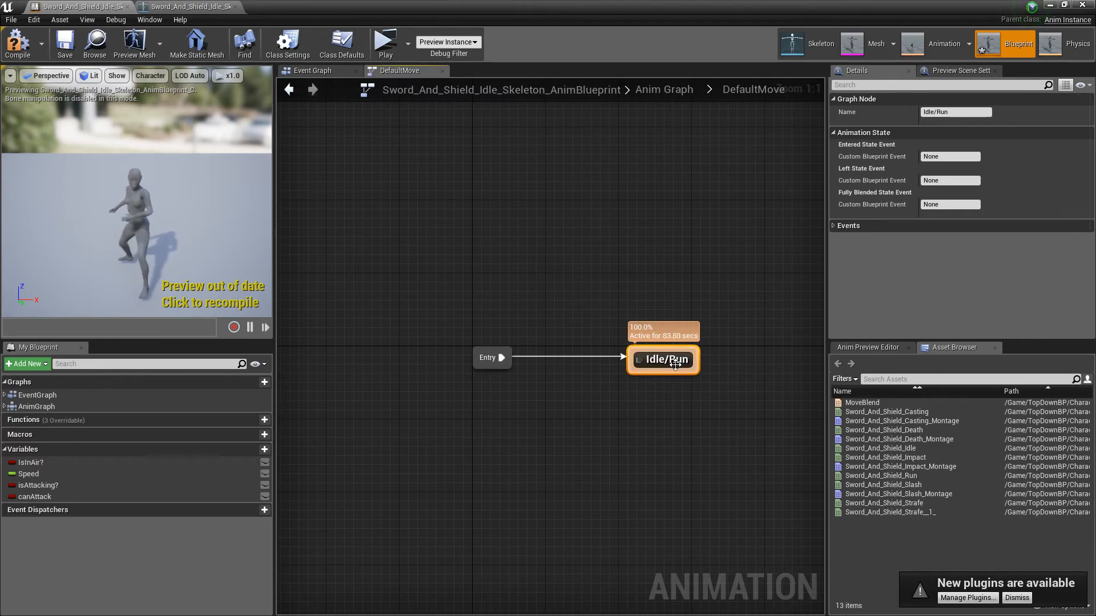
# Step: Add a new state above Idle/Run in the DefaultMove state machine and delete it
pyautogui.rightClick(577, 234)
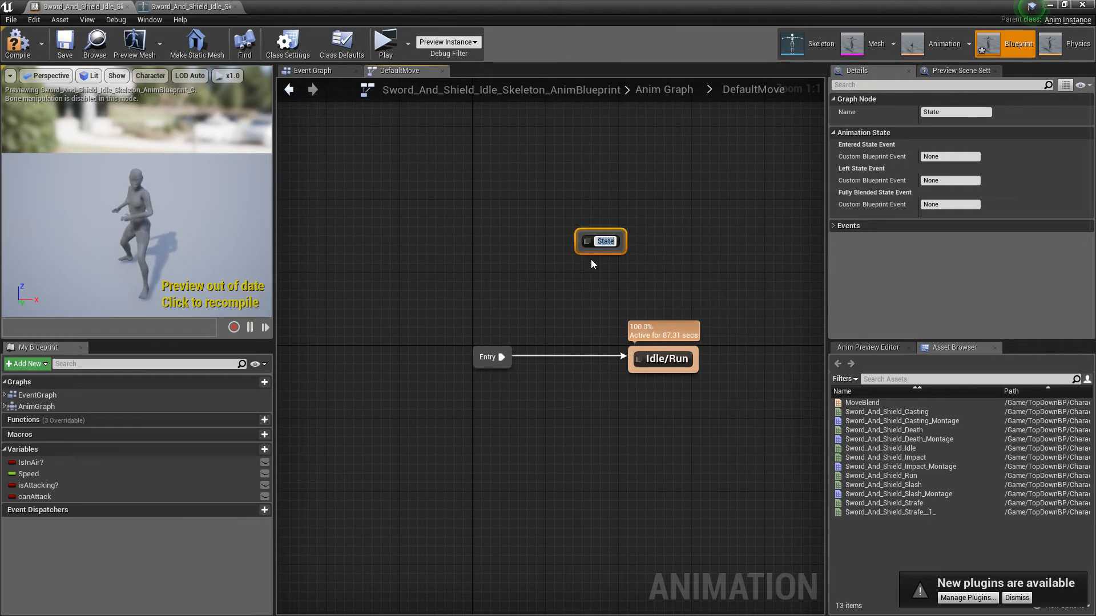
pyautogui.click(677, 286)
pyautogui.click(635, 252)
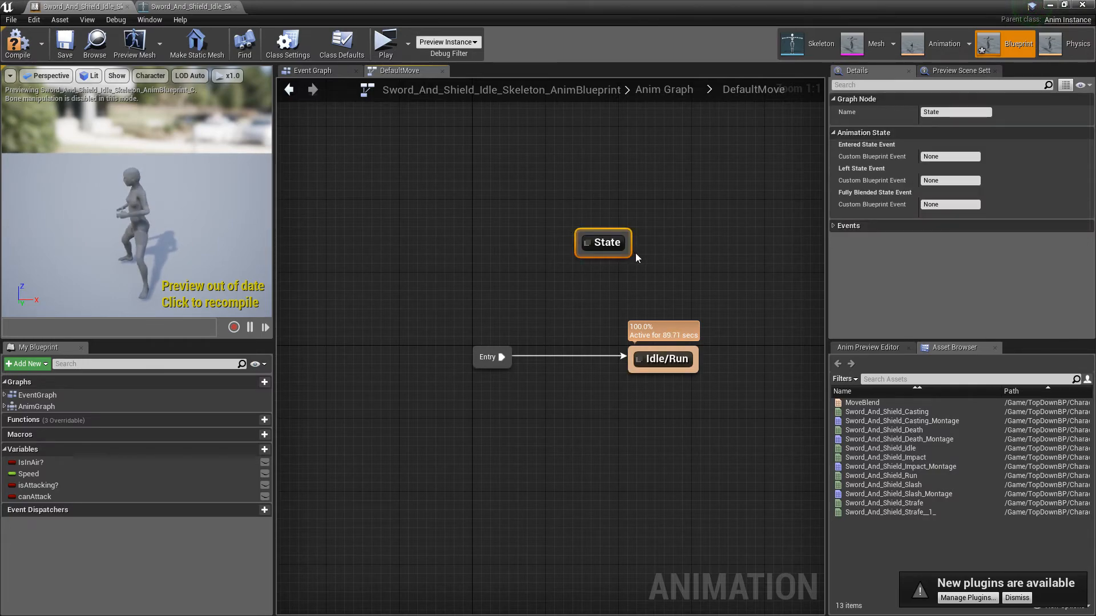
pyautogui.press('Delete')
# Step: Open the Idle/Run state and examine how Speed drives the MoveBlend player into the Final Animation Pose
pyautogui.doubleClick(685, 362)
pyautogui.moveTo(684, 361); pyautogui.dragTo(821, 486, button='right')
pyautogui.moveTo(624, 276); pyautogui.dragTo(612, 290, button='right')
pyautogui.moveTo(474, 215); pyautogui.dragTo(404, 173, button='right')
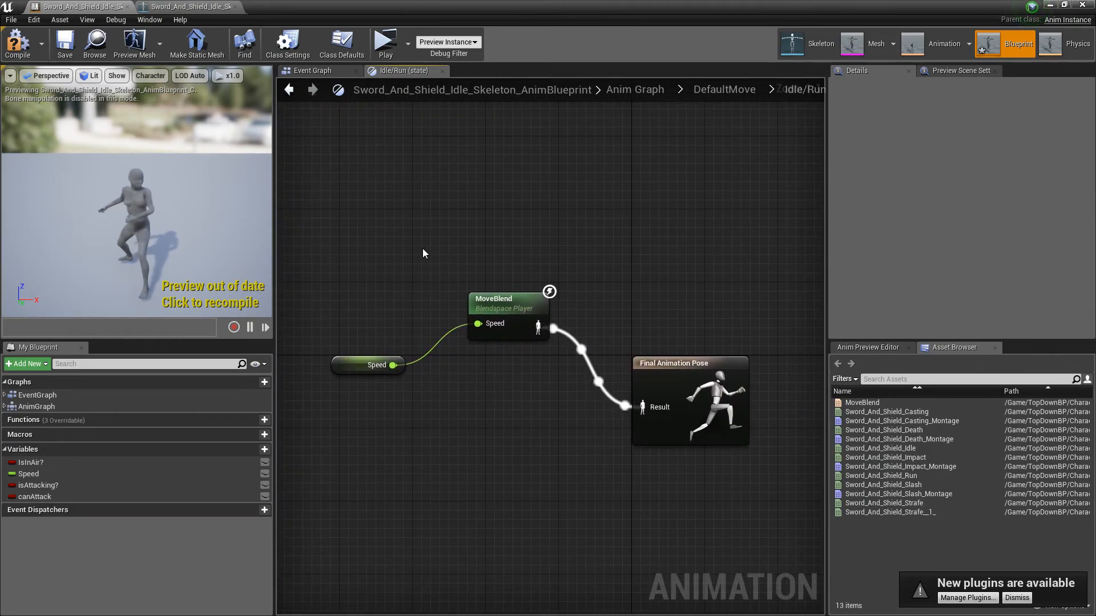
pyautogui.moveTo(357, 235); pyautogui.dragTo(493, 411)
pyautogui.click(421, 177)
pyautogui.moveTo(420, 177)
pyautogui.mouseDown(button='right')
pyautogui.moveTo(438, 247)
pyautogui.moveTo(427, 189)
pyautogui.mouseUp(button='right')
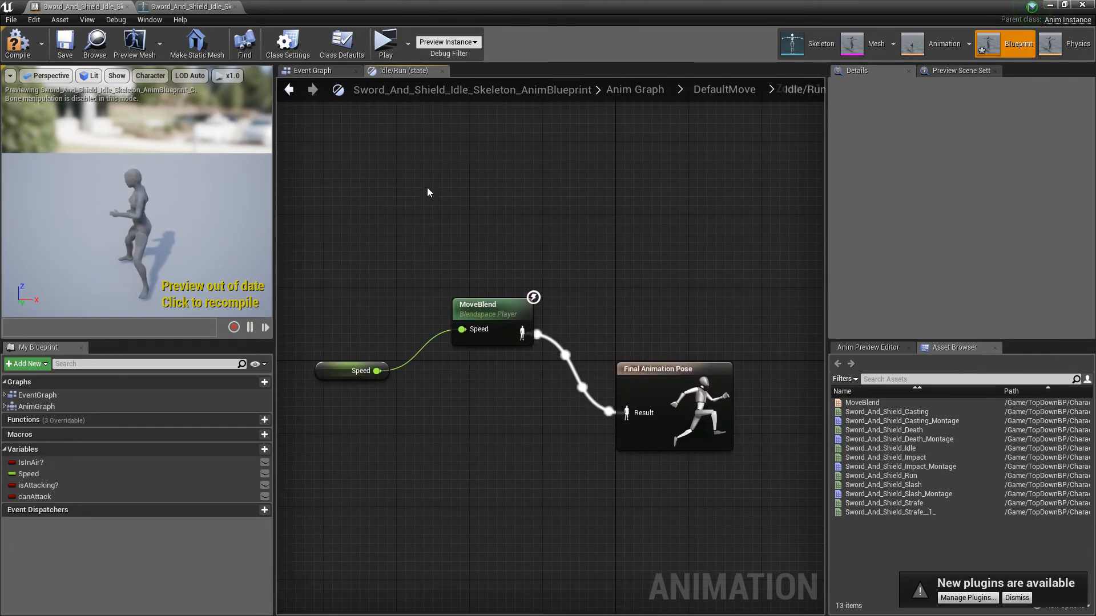
# Step: Examine the Speed and MoveBlend nodes in the Idle/Run state and compare them with the Event Graph
pyautogui.moveTo(294, 215); pyautogui.dragTo(522, 532)
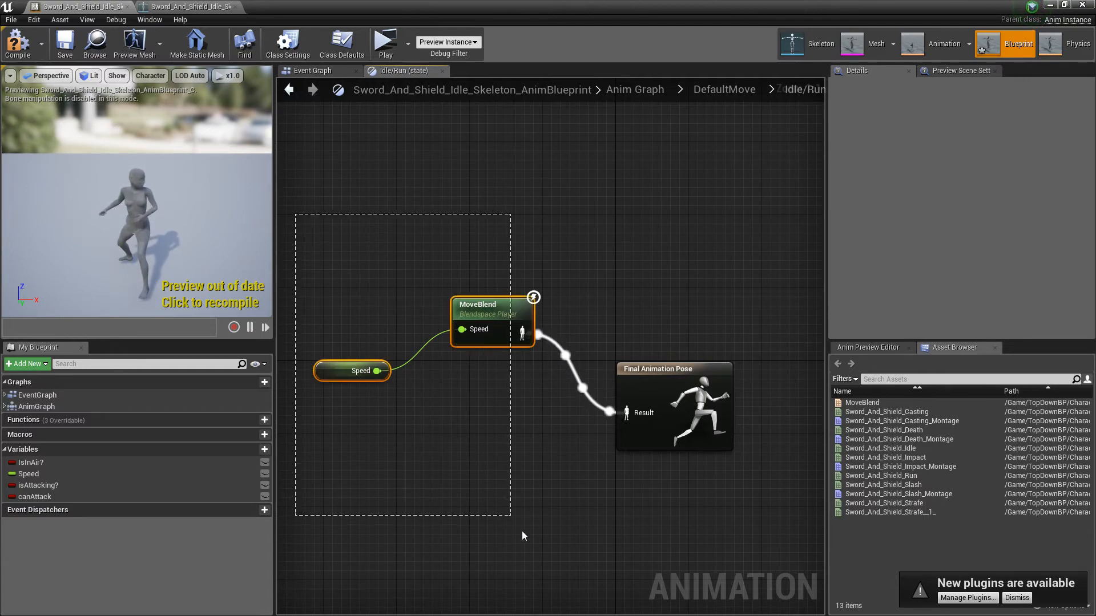
pyautogui.click(454, 391)
pyautogui.moveTo(377, 201); pyautogui.dragTo(469, 206, button='right')
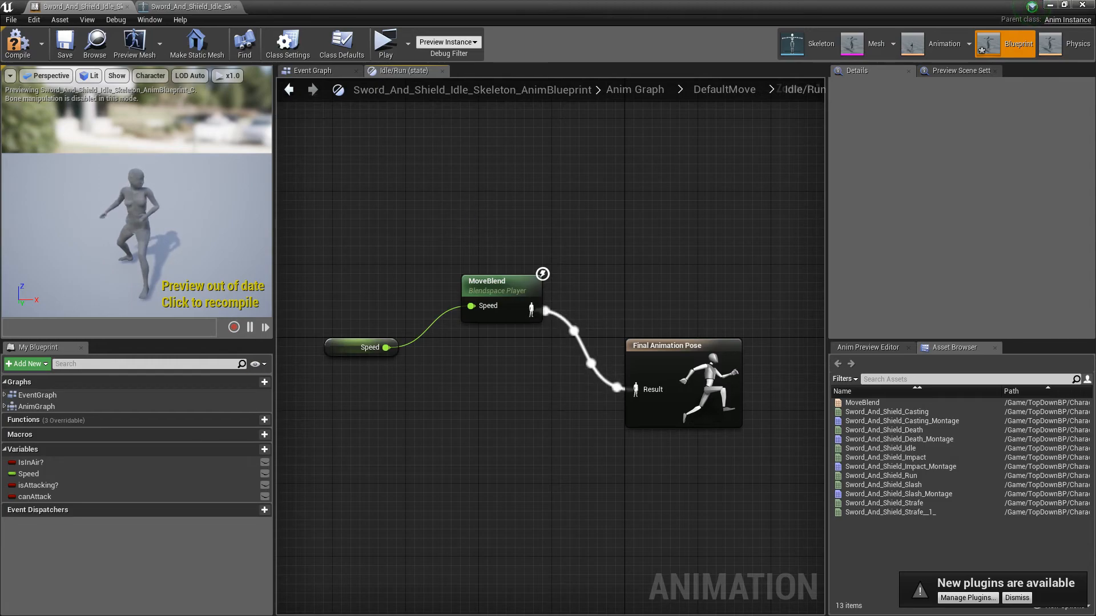
pyautogui.moveTo(372, 215); pyautogui.dragTo(397, 227, button='right')
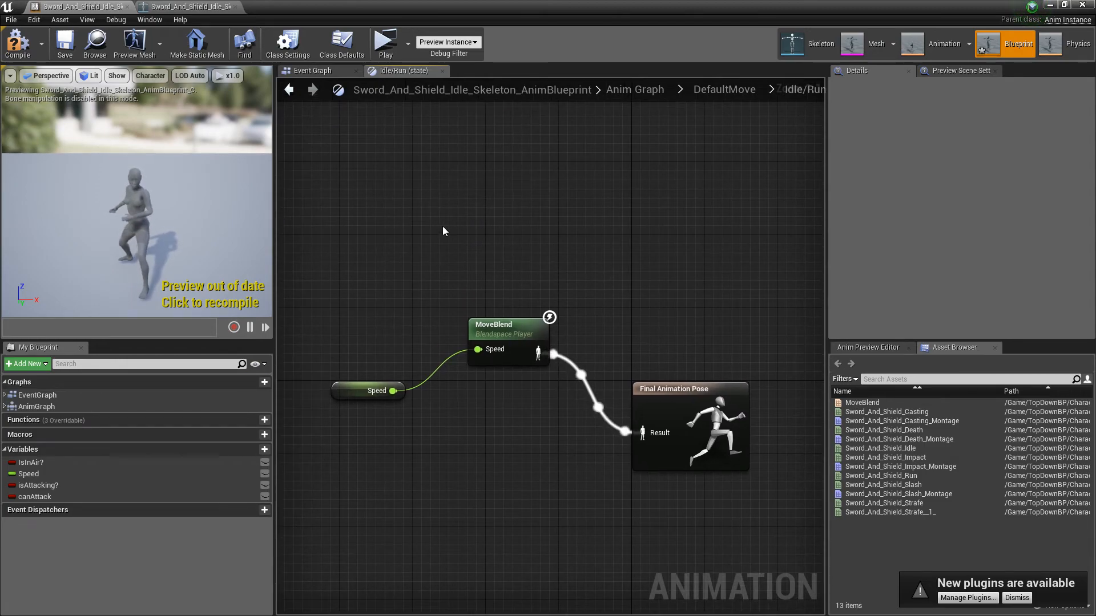
pyautogui.click(323, 69)
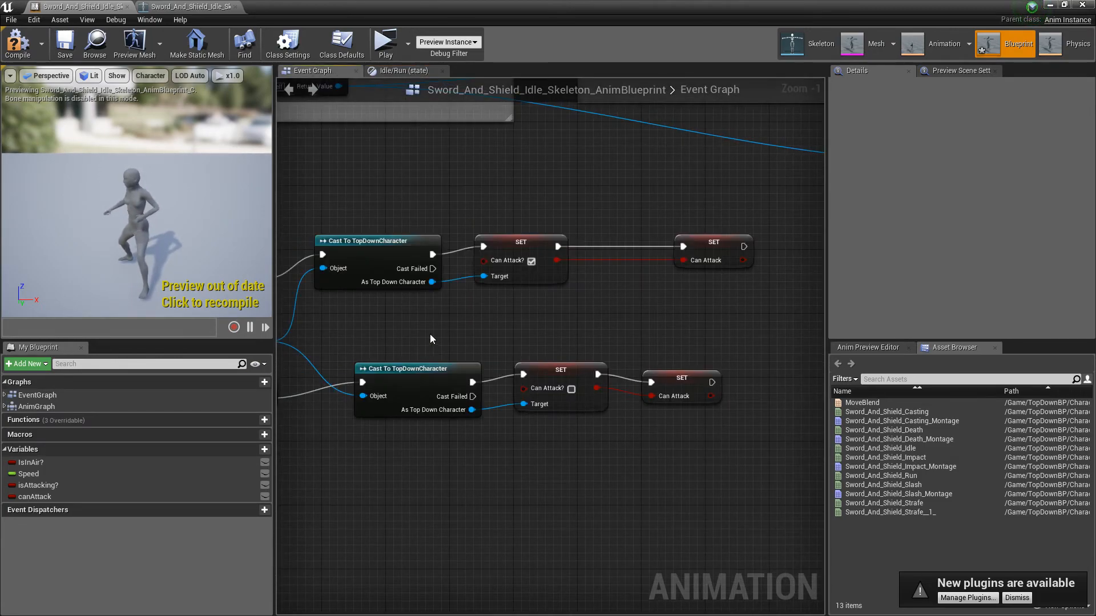
pyautogui.click(407, 70)
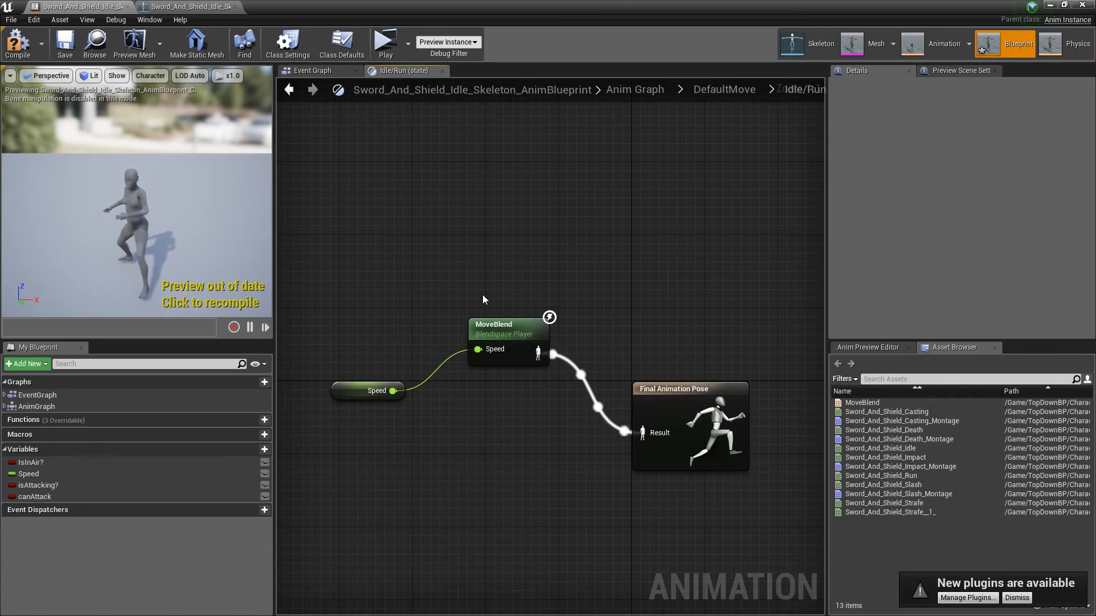
pyautogui.moveTo(528, 232); pyautogui.dragTo(505, 293, button='right')
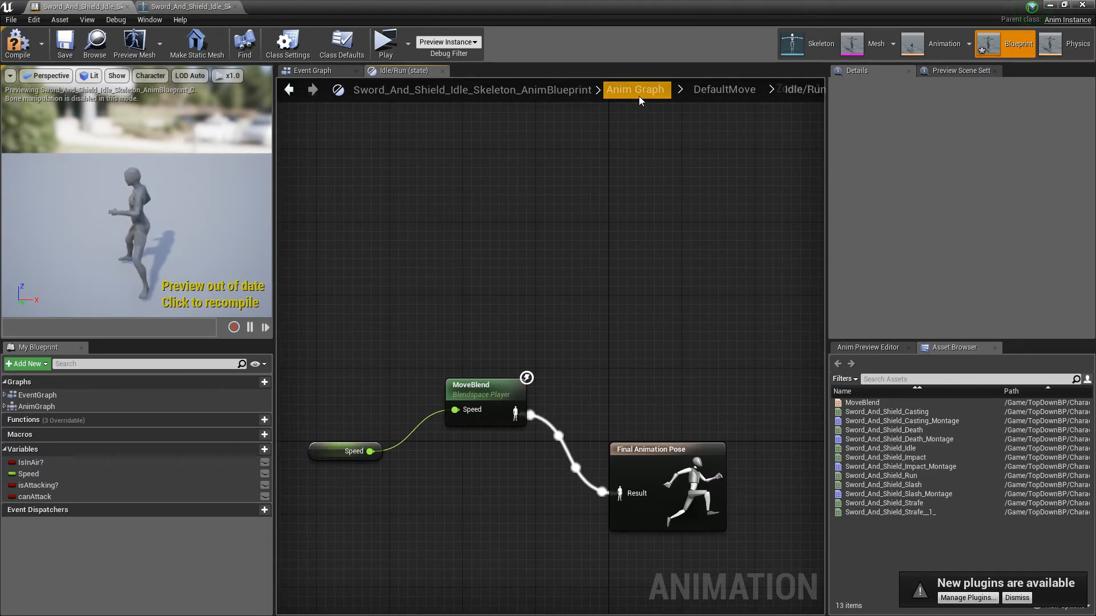
# Step: Return to the Anim Graph and inspect the settings of Layered blend per bone, DefaultMove and DefaultMove_1
pyautogui.click(638, 96)
pyautogui.moveTo(496, 330); pyautogui.dragTo(604, 189, button='right')
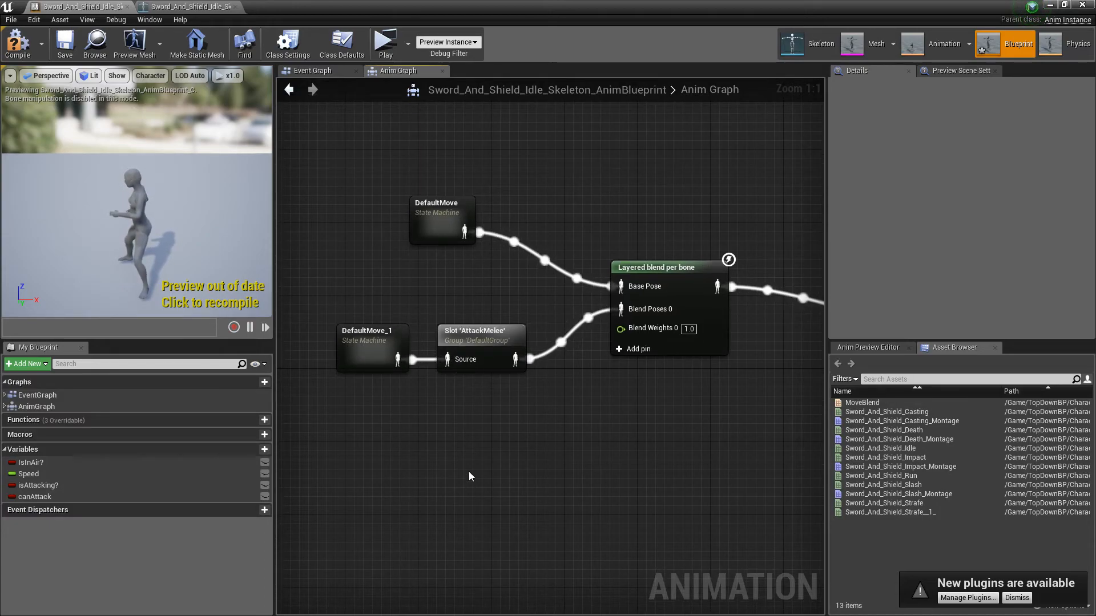
pyautogui.moveTo(470, 420); pyautogui.dragTo(465, 469, button='right')
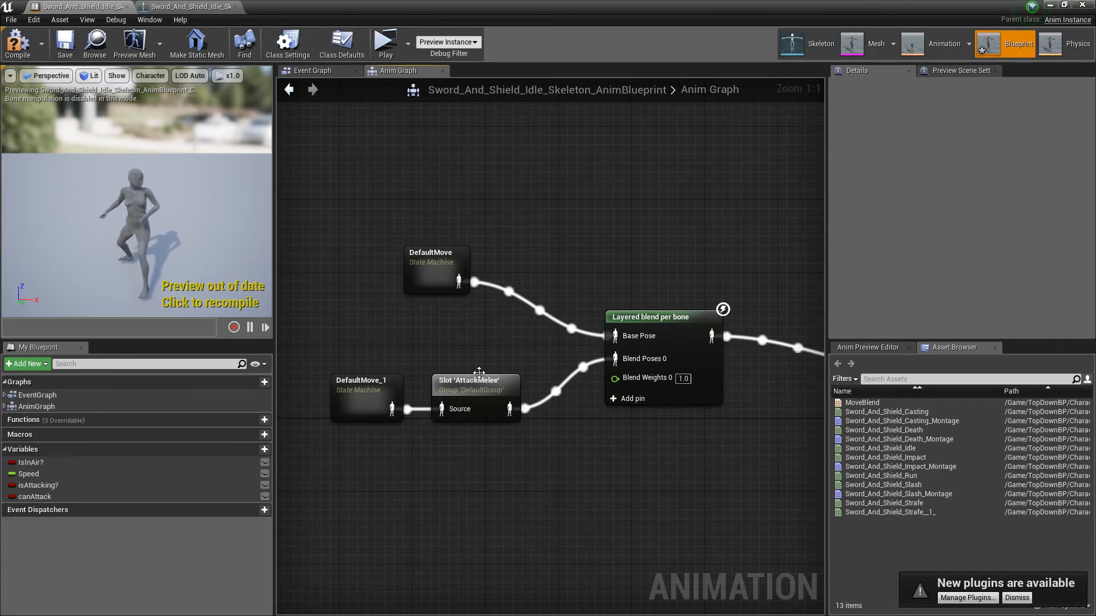
pyautogui.click(700, 318)
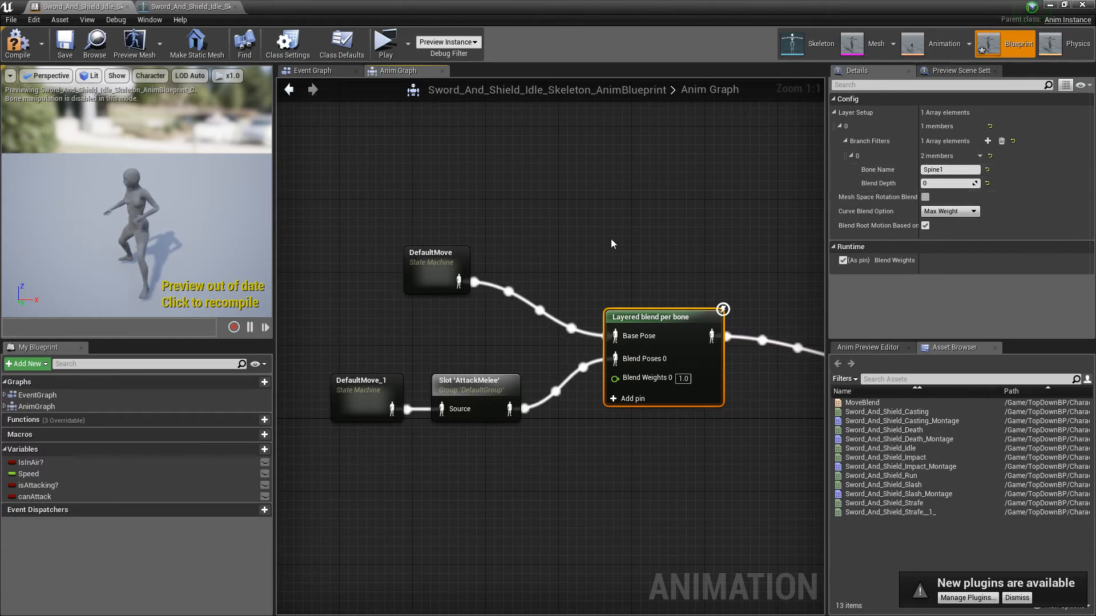
pyautogui.moveTo(368, 246); pyautogui.dragTo(441, 330)
pyautogui.moveTo(443, 331); pyautogui.dragTo(470, 269, button='right')
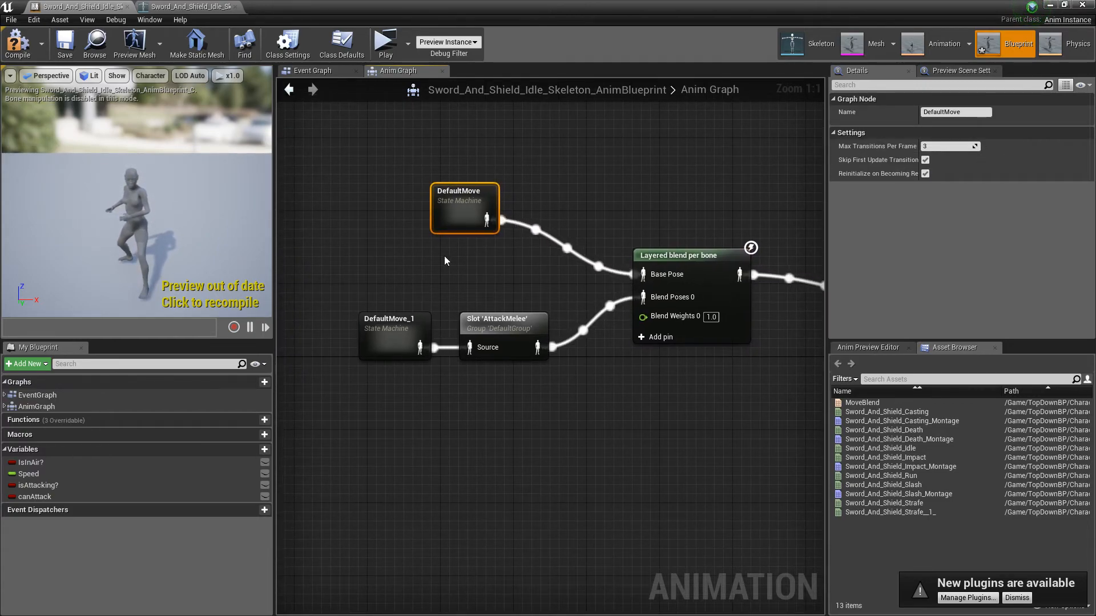
pyautogui.click(386, 335)
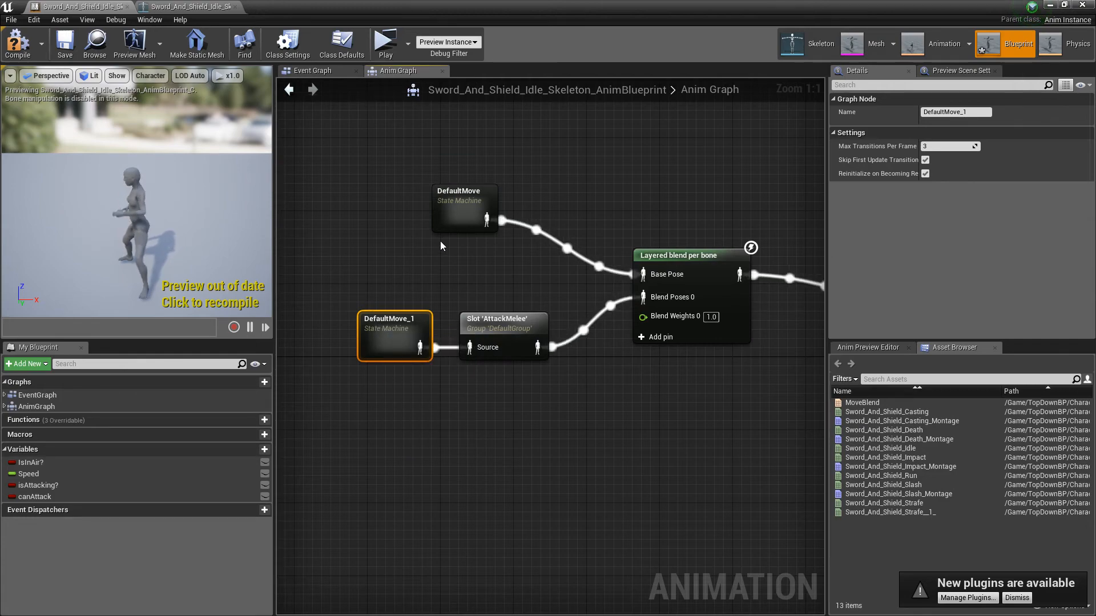
# Step: Move DefaultMove well above the other nodes and break its link to the Layered blend's Base Pose
pyautogui.moveTo(464, 255); pyautogui.dragTo(399, 375, button='right')
pyautogui.moveTo(400, 309); pyautogui.dragTo(373, 135)
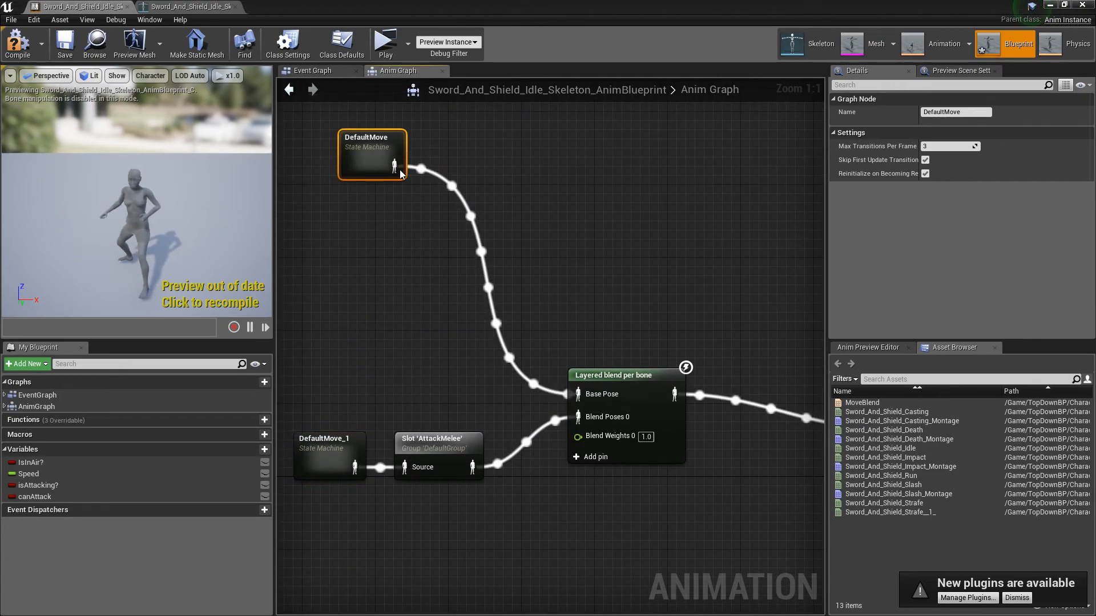
pyautogui.keyDown('alt'); pyautogui.click(394, 168); pyautogui.keyUp('alt')
pyautogui.moveTo(422, 206); pyautogui.dragTo(381, 301, button='right')
# Step: Save DefaultMove's output as a new cached pose and place the cached pose node beside the state machine
pyautogui.moveTo(360, 272); pyautogui.dragTo(429, 256)
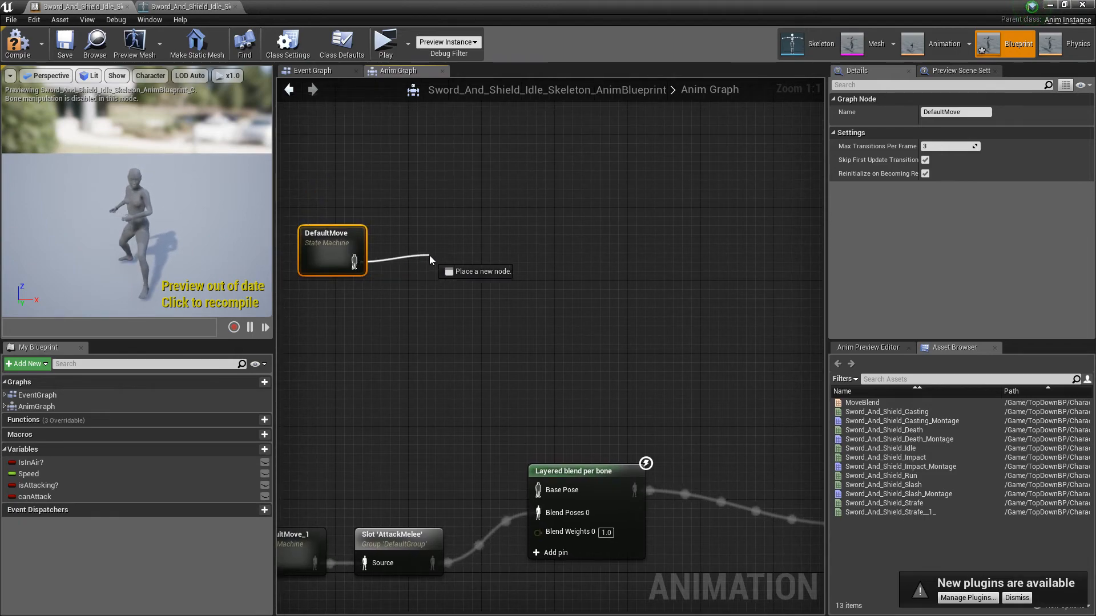
pyautogui.write('save')
pyautogui.press('Return')
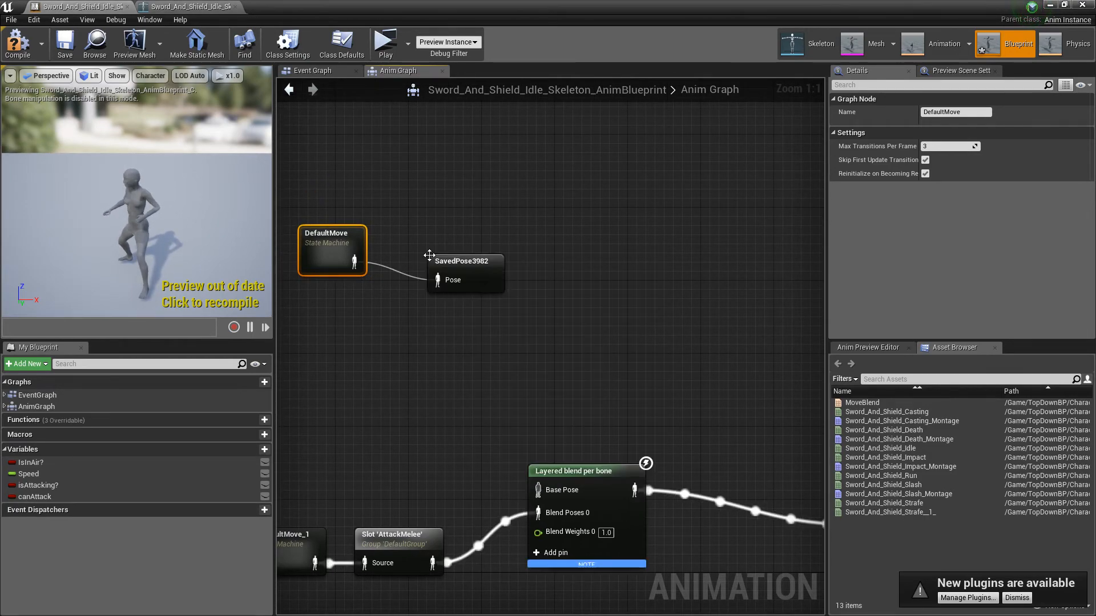
pyautogui.click(488, 274)
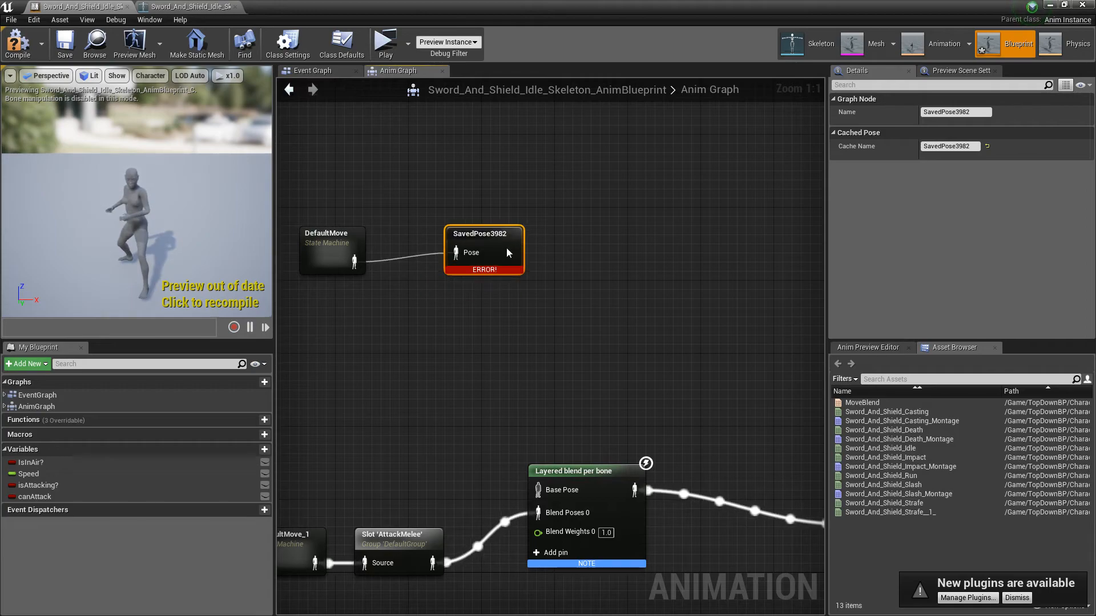
pyautogui.click(464, 327)
# Step: Add a Use cached pose node for the saved DefaultMove pose and connect it to the Layered blend's Base Pose
pyautogui.moveTo(453, 390); pyautogui.dragTo(570, 307, button='right')
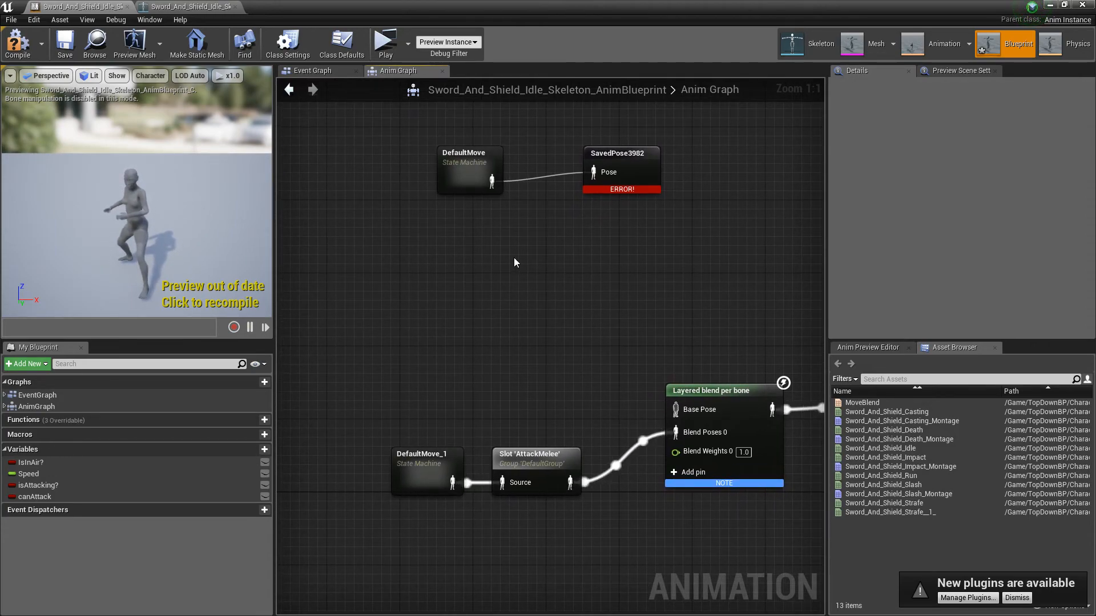
pyautogui.rightClick(418, 338)
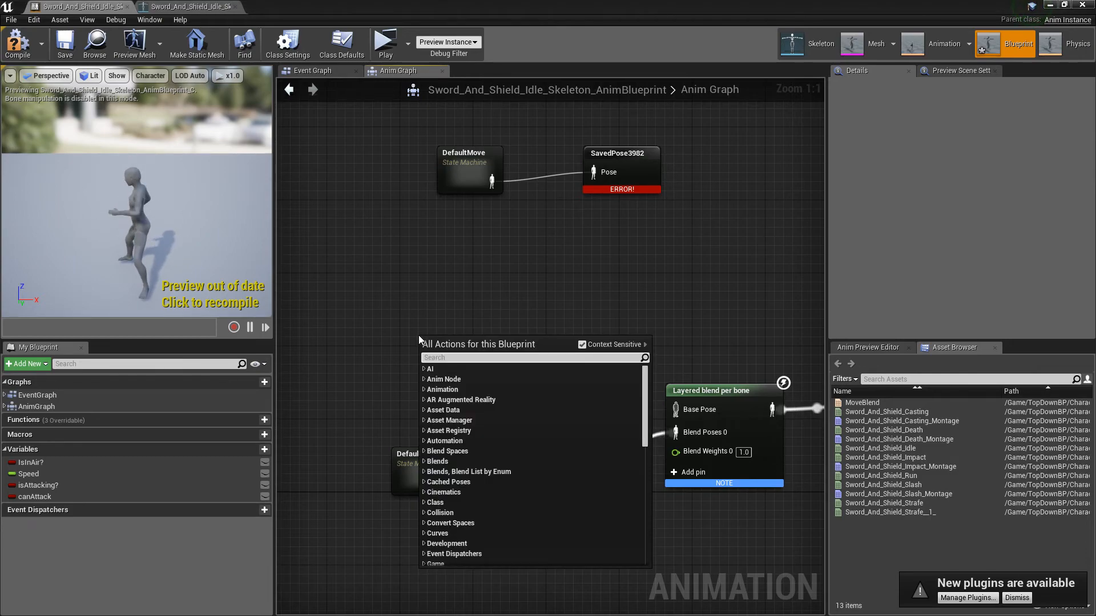
pyautogui.write('save')
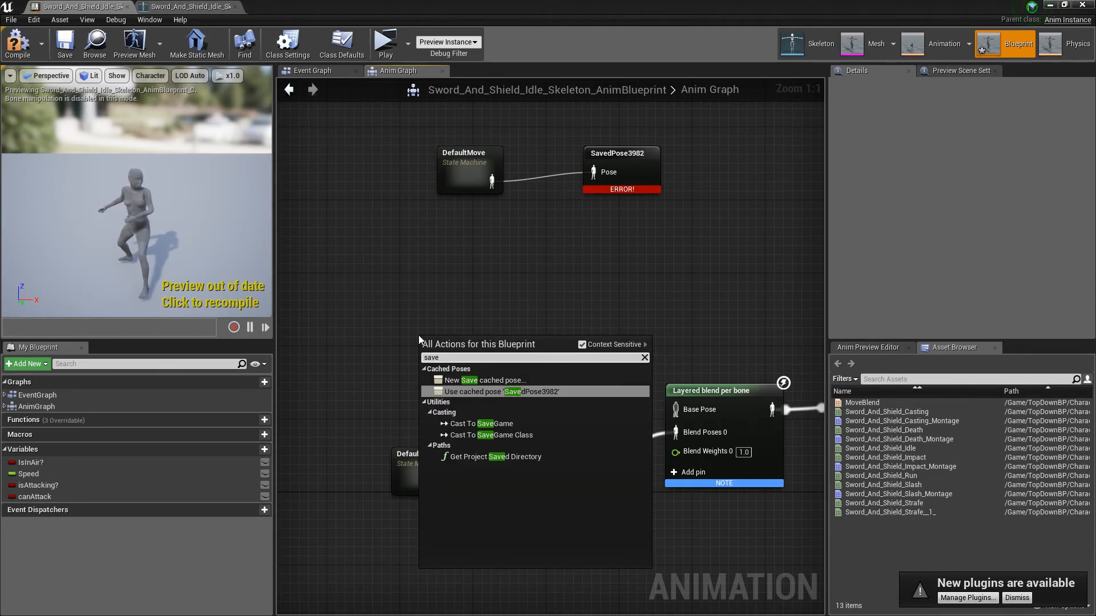
pyautogui.press('Up')
pyautogui.press('Return')
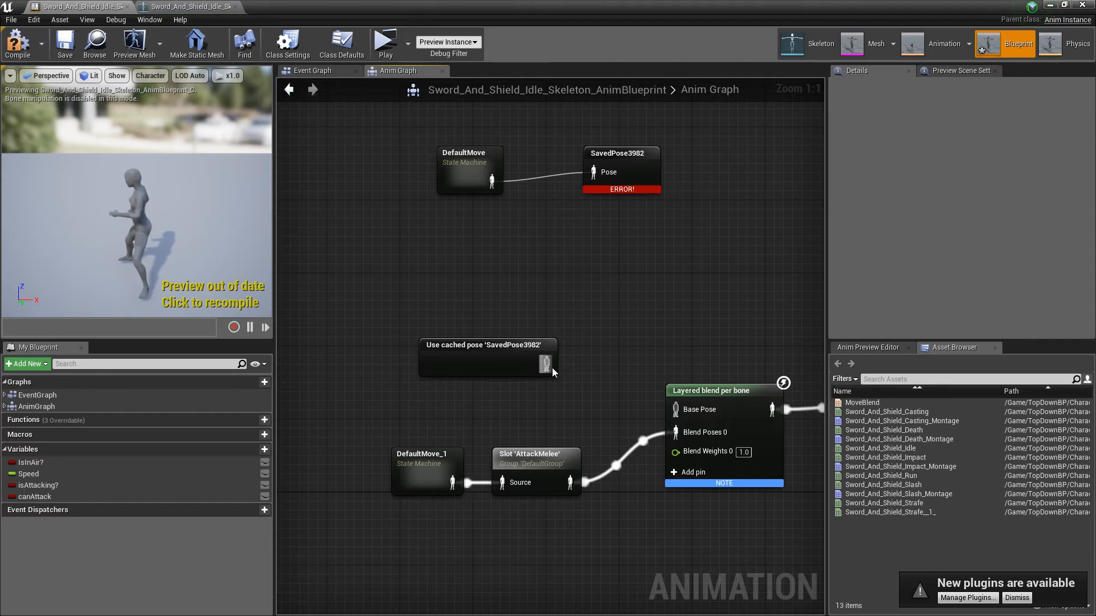
pyautogui.moveTo(547, 363); pyautogui.dragTo(674, 411)
# Step: Replace DefaultMove_1 with a copy of the Use cached pose node feeding the AttackMelee slot's Source, and compile the blueprint
pyautogui.moveTo(514, 412); pyautogui.dragTo(578, 320, button='right')
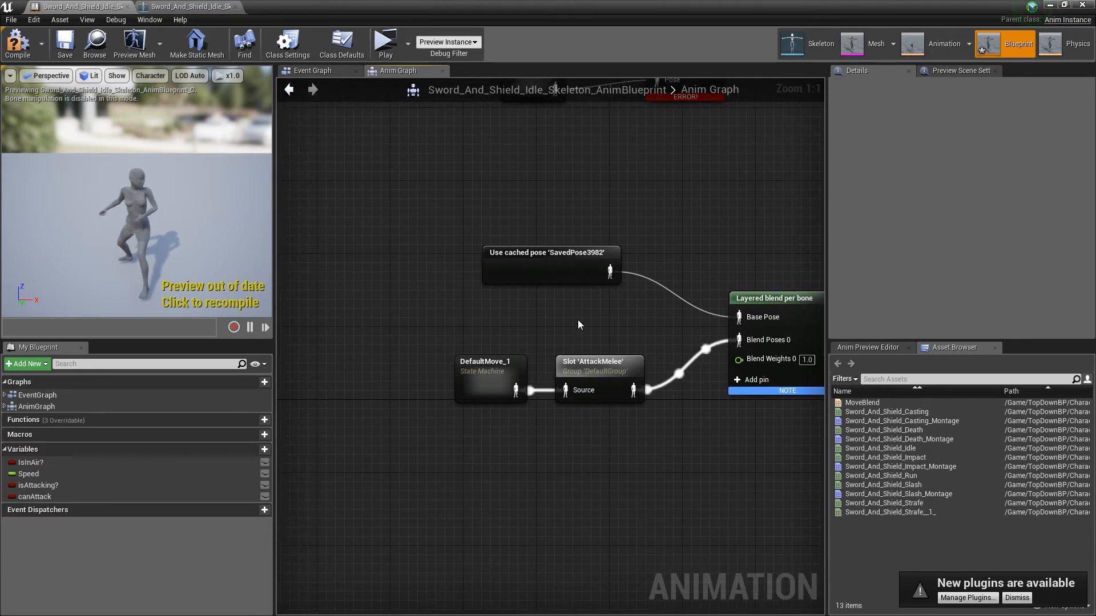
pyautogui.click(546, 270)
pyautogui.hotkey('ctrl', 'c')
pyautogui.hotkey('ctrl', 'v')
pyautogui.click(496, 381)
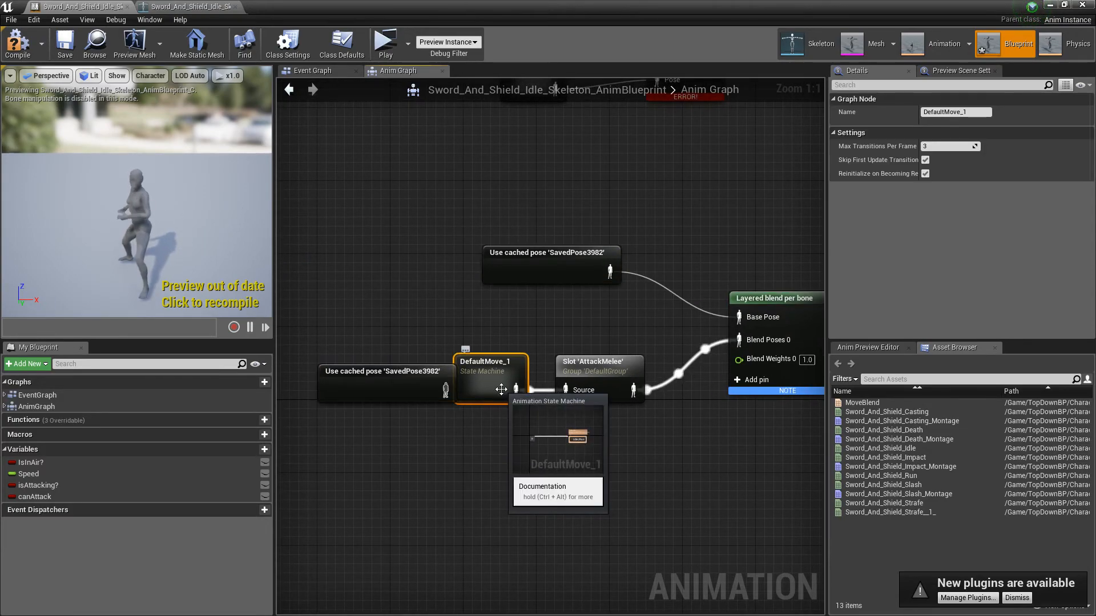
pyautogui.press('Delete')
pyautogui.moveTo(445, 391); pyautogui.dragTo(550, 389)
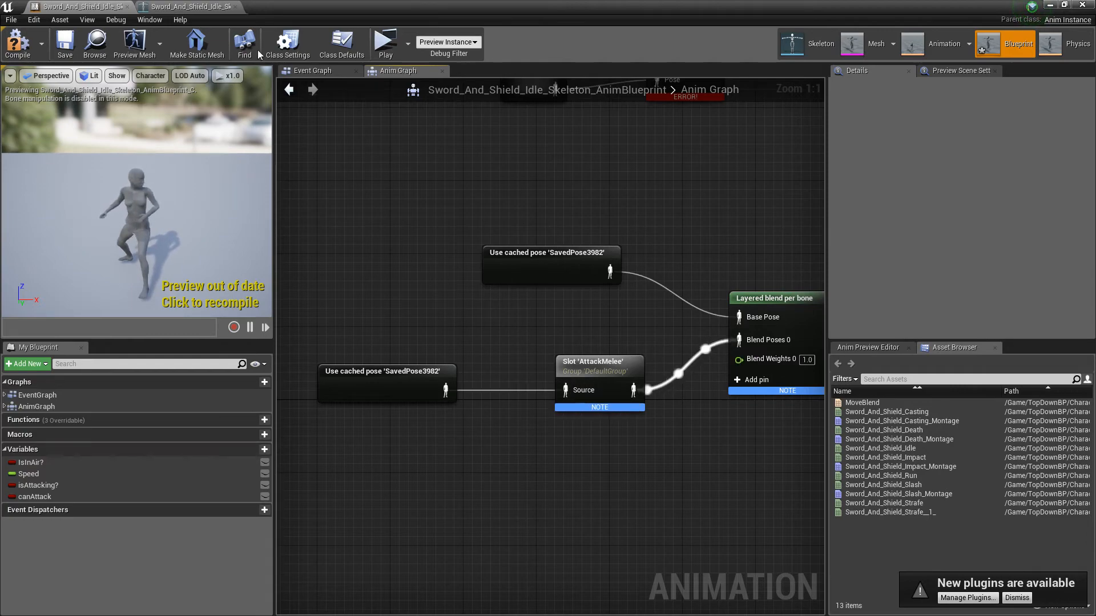
pyautogui.click(18, 43)
# Step: Move DefaultMove closer to the saved pose node so the link between them runs straight
pyautogui.moveTo(459, 184); pyautogui.dragTo(383, 280, button='right')
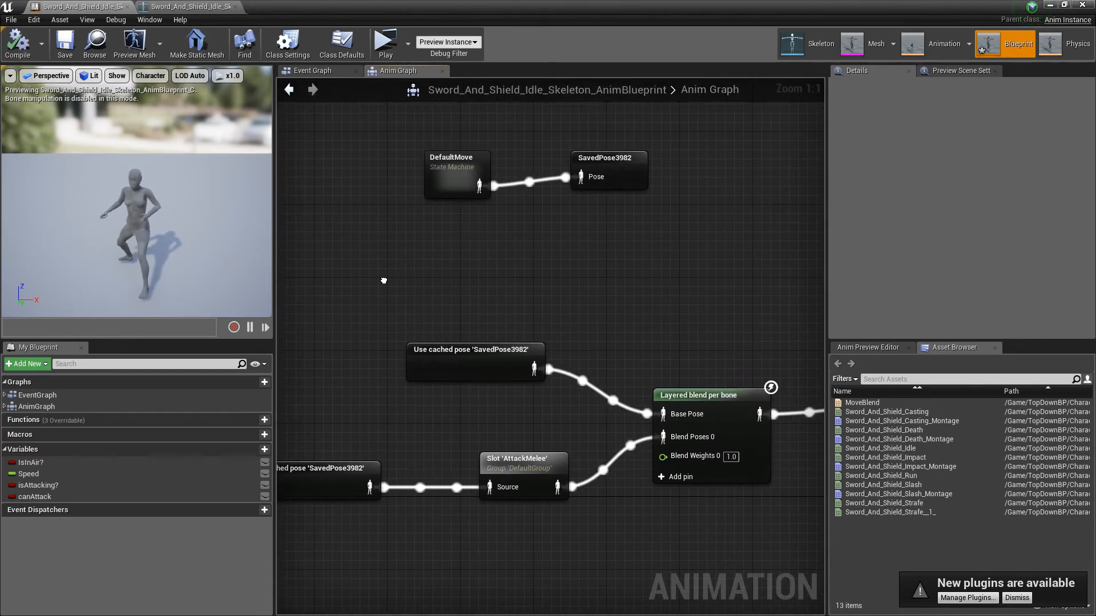
pyautogui.scroll(-2, 430, 196)
pyautogui.moveTo(440, 142); pyautogui.dragTo(457, 217)
pyautogui.moveTo(419, 279); pyautogui.dragTo(461, 246, button='right')
pyautogui.click(370, 184)
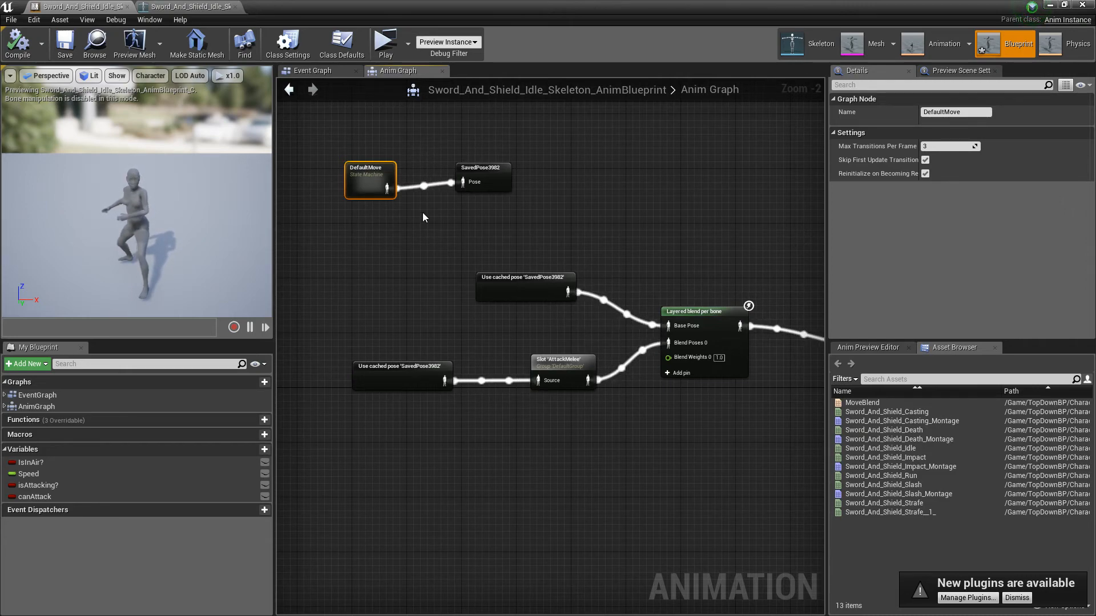
pyautogui.moveTo(371, 186); pyautogui.dragTo(384, 179)
pyautogui.click(430, 270)
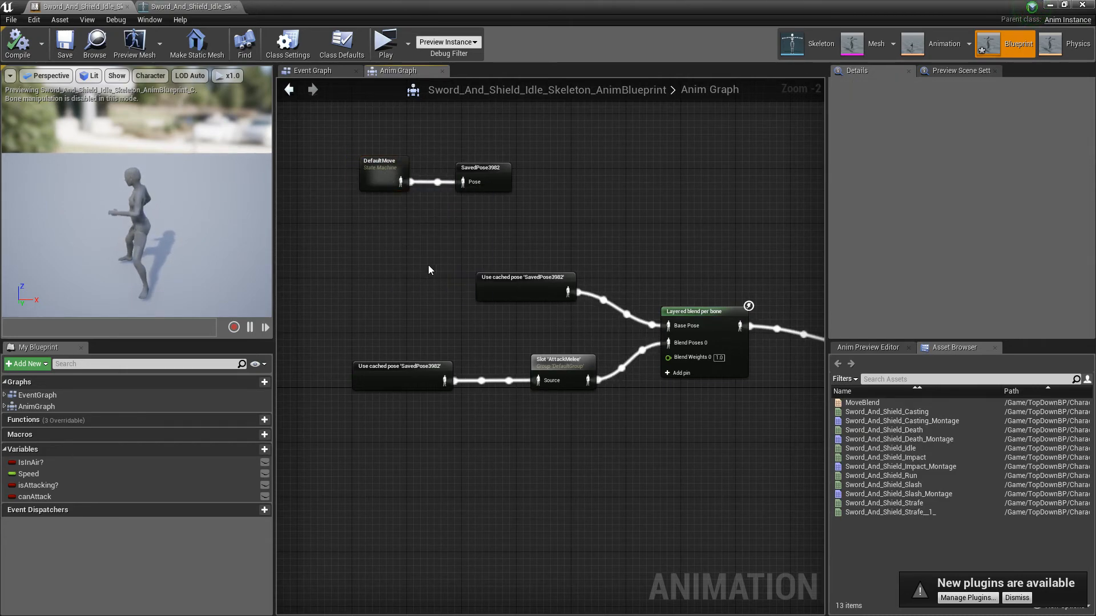
# Step: Reposition the Use cached pose node that feeds the AttackMelee slot, leaving a wider gap before the slot
pyautogui.moveTo(357, 382); pyautogui.dragTo(399, 382)
pyautogui.click(461, 337)
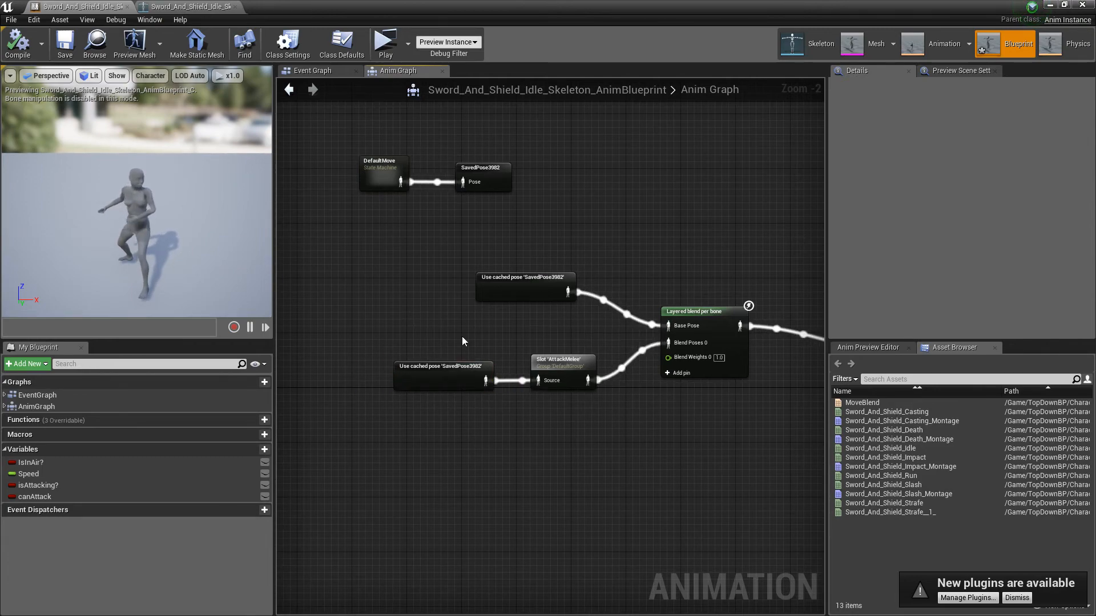
pyautogui.moveTo(474, 339)
pyautogui.mouseDown(button='right')
pyautogui.moveTo(362, 334)
pyautogui.moveTo(473, 320)
pyautogui.mouseUp(button='right')
pyautogui.moveTo(454, 357); pyautogui.dragTo(399, 358)
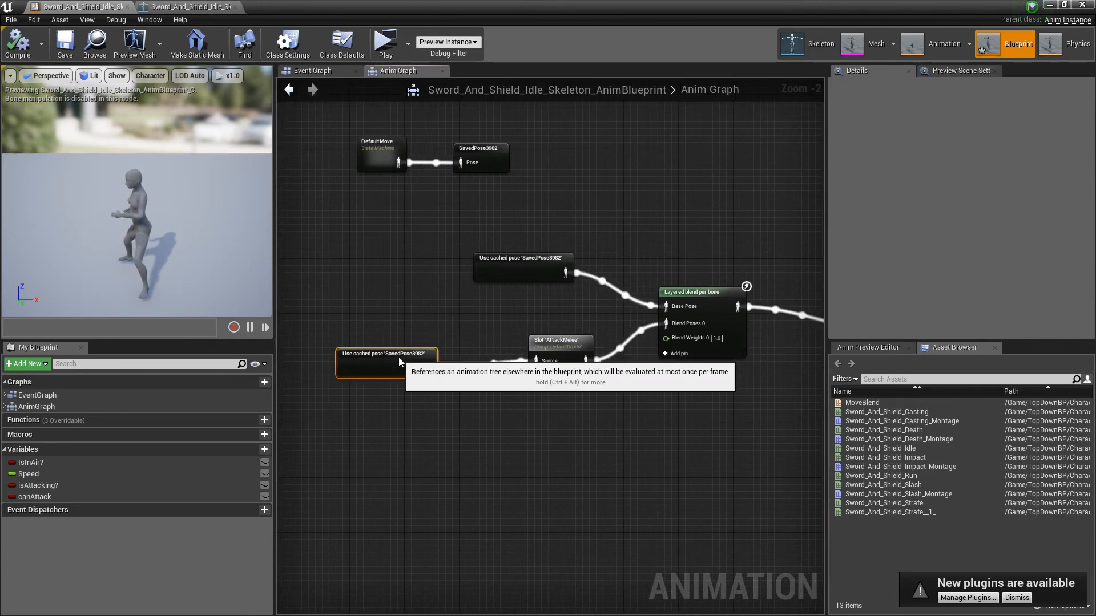
# Step: Search the actions for "slot", add a DefaultSlot node below the AttackMelee slot, look at its slot name choices, and delete it
pyautogui.scroll(2, 533, 345)
pyautogui.moveTo(562, 344); pyautogui.dragTo(569, 280, button='right')
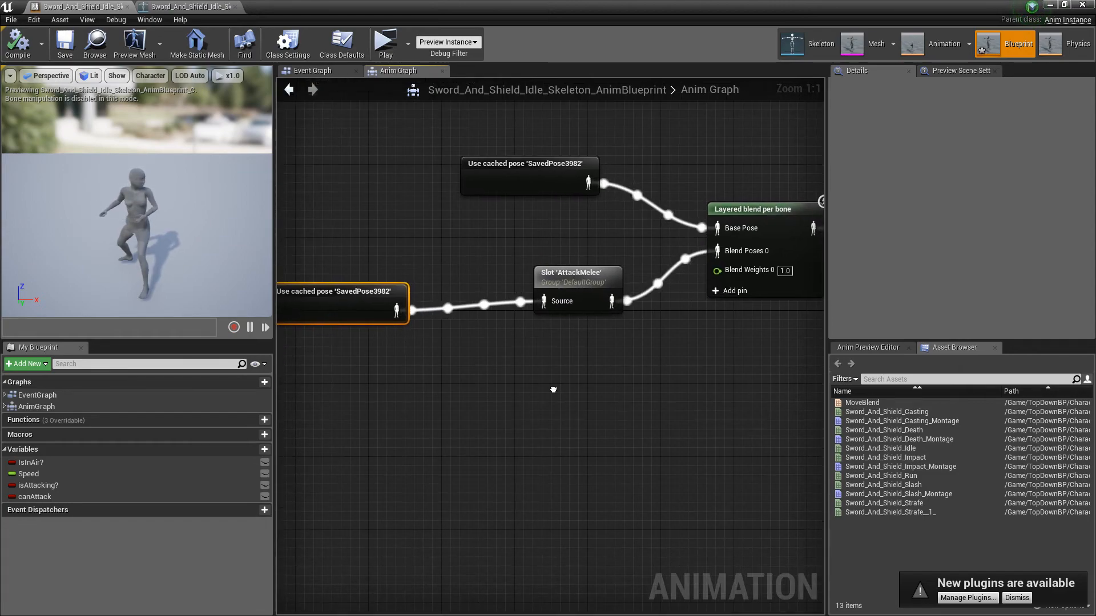
pyautogui.rightClick(539, 416)
pyautogui.write('slot')
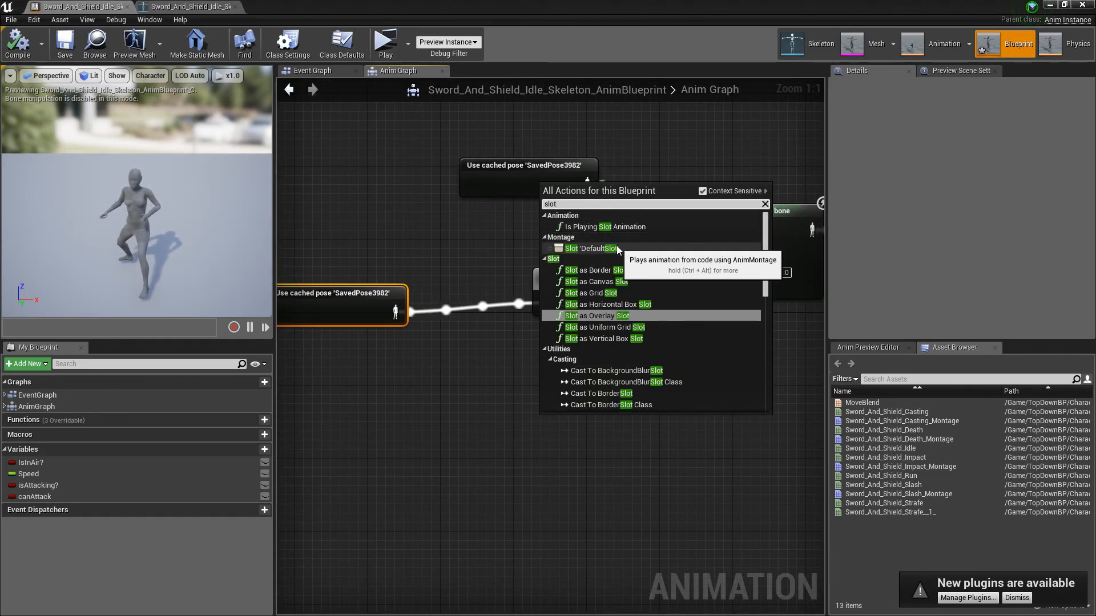
pyautogui.click(594, 248)
pyautogui.click(555, 421)
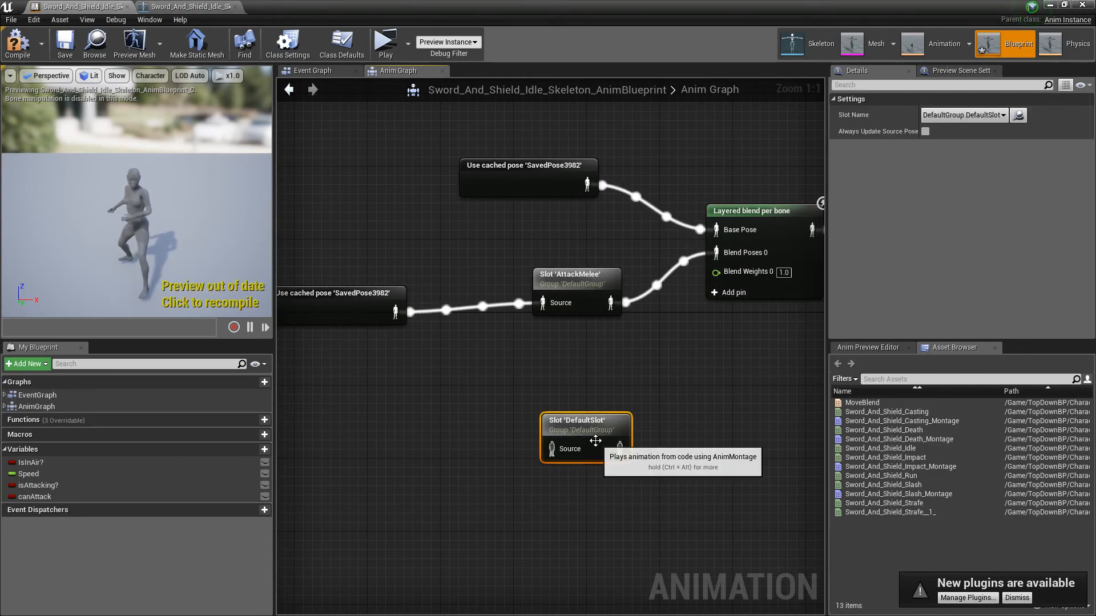
pyautogui.click(963, 114)
pyautogui.click(961, 135)
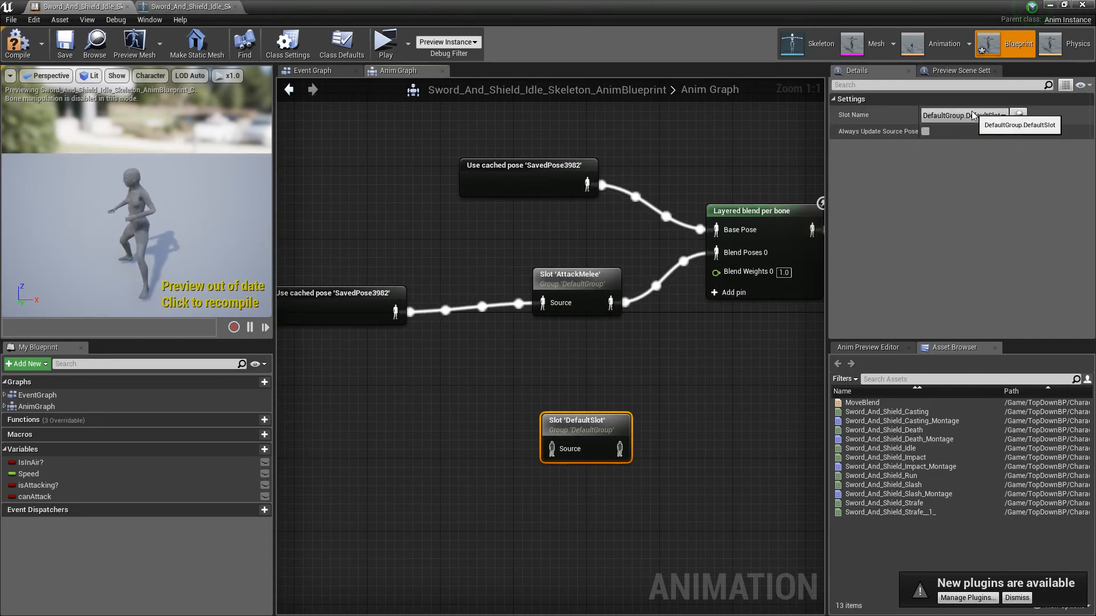
pyautogui.press('Delete')
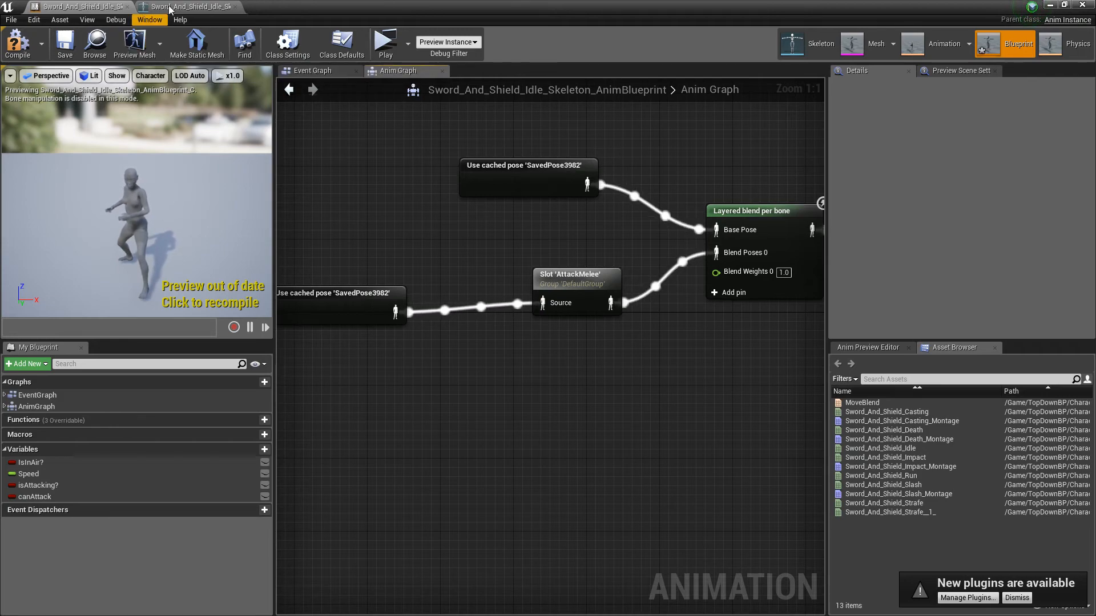
# Step: Check the AttackMelee node's slot name choices, keep DefaultGroup.AttackMelee, and review how the slot feeds the Layered blend node
pyautogui.click(606, 278)
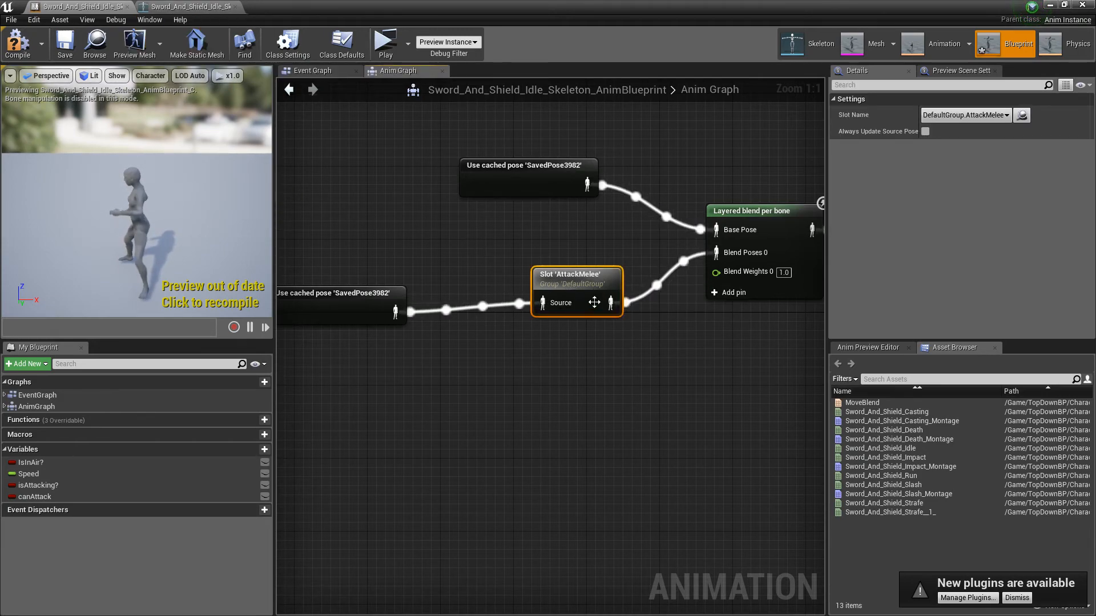
pyautogui.click(987, 116)
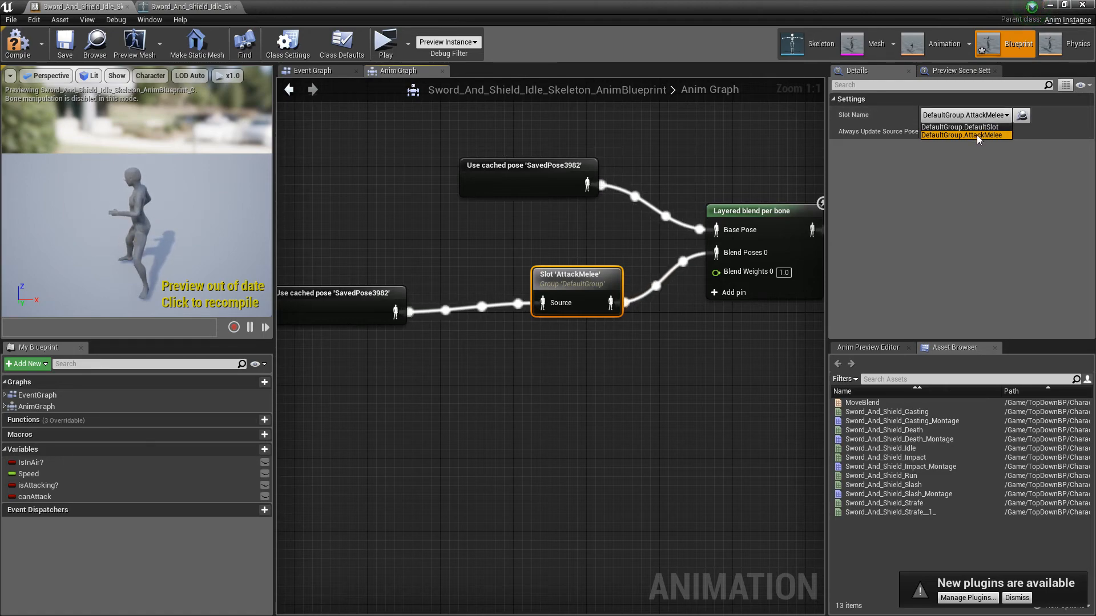
pyautogui.click(977, 136)
pyautogui.click(755, 377)
pyautogui.moveTo(752, 379); pyautogui.dragTo(349, 468, button='right')
pyautogui.moveTo(637, 338); pyautogui.dragTo(503, 301)
pyautogui.moveTo(445, 438); pyautogui.dragTo(585, 399, button='right')
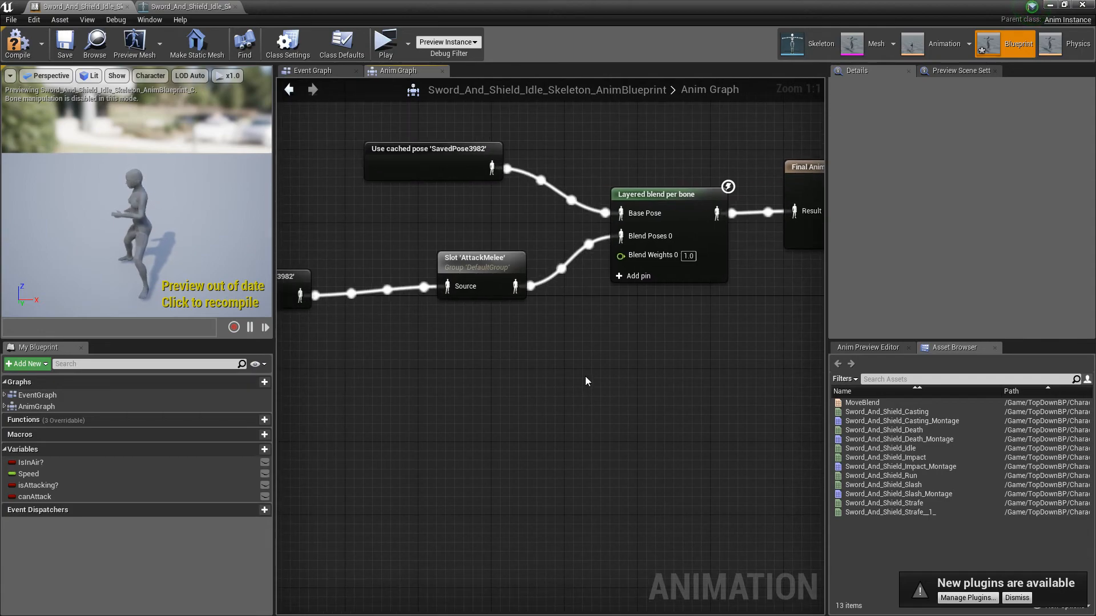
# Step: Save the animation blueprint and review the cached pose and AttackMelee slot feeding the Layered blend per bone node
pyautogui.click(63, 43)
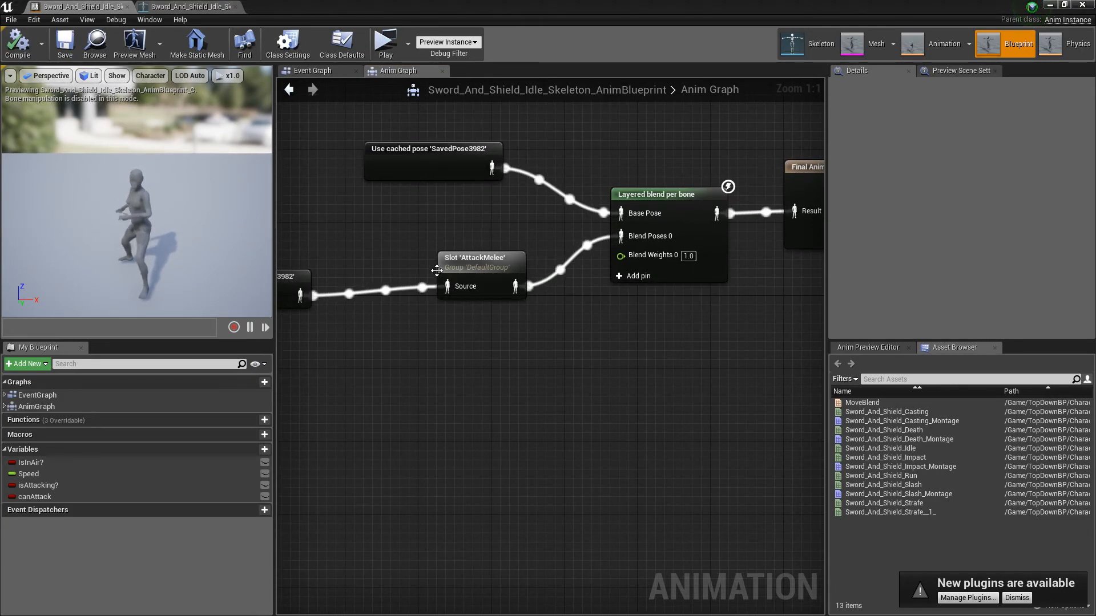
pyautogui.moveTo(471, 239); pyautogui.dragTo(502, 315, button='right')
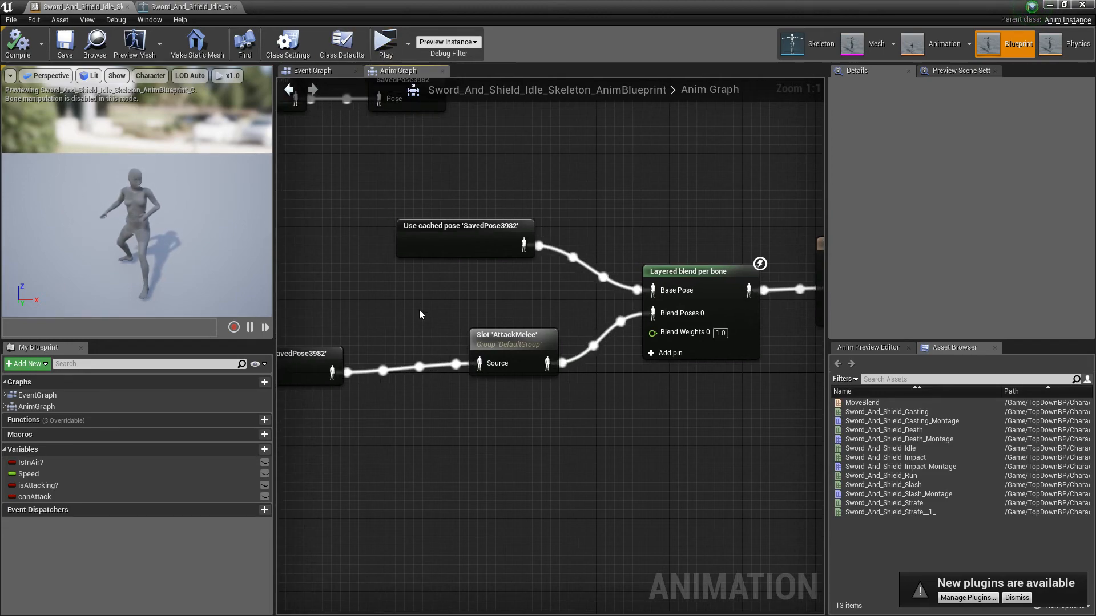
pyautogui.click(716, 281)
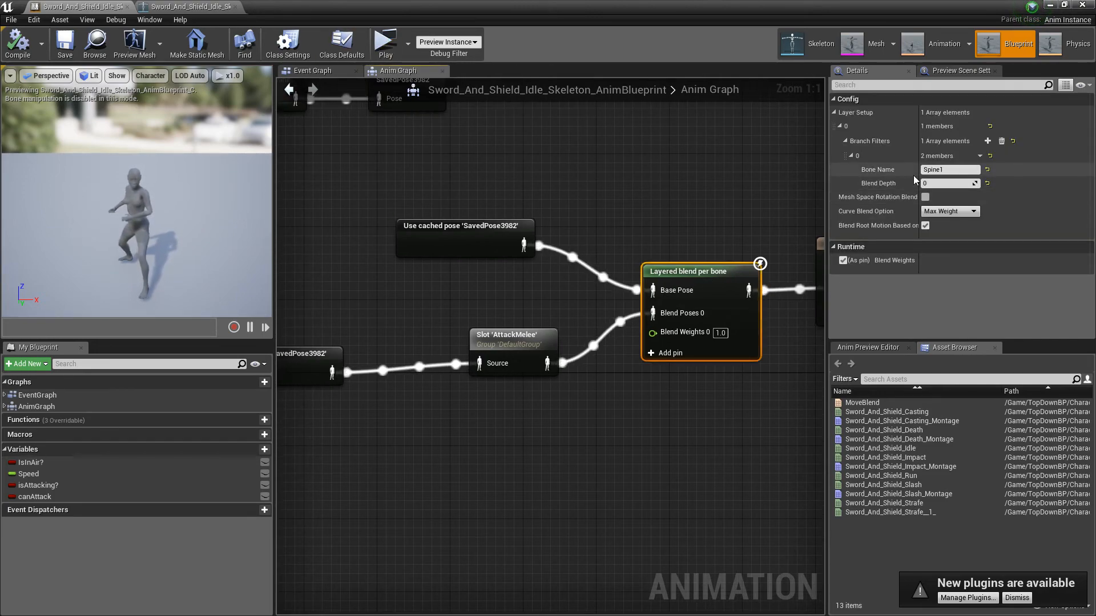
# Step: Run the game preview, move the character around the level to test its animations, and end the play session
pyautogui.click(385, 43)
pyautogui.moveTo(645, 223)
pyautogui.mouseDown()
pyautogui.moveTo(626, 198)
pyautogui.moveTo(616, 207)
pyautogui.moveTo(752, 280)
pyautogui.moveTo(692, 479)
pyautogui.moveTo(560, 500)
pyautogui.moveTo(516, 465)
pyautogui.moveTo(589, 187)
pyautogui.mouseUp()
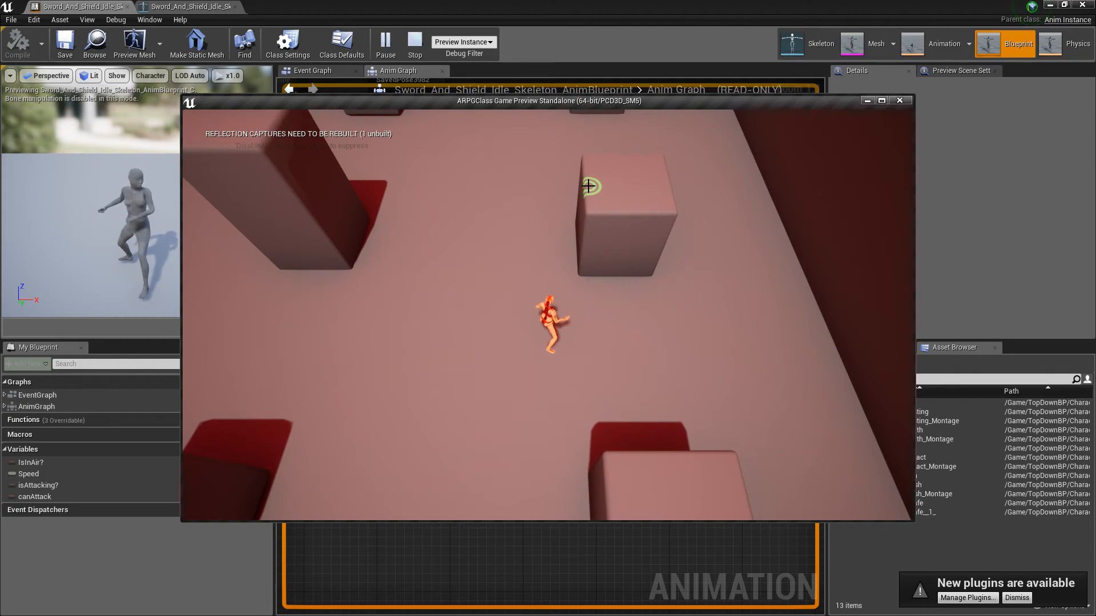
pyautogui.moveTo(435, 403); pyautogui.dragTo(432, 394)
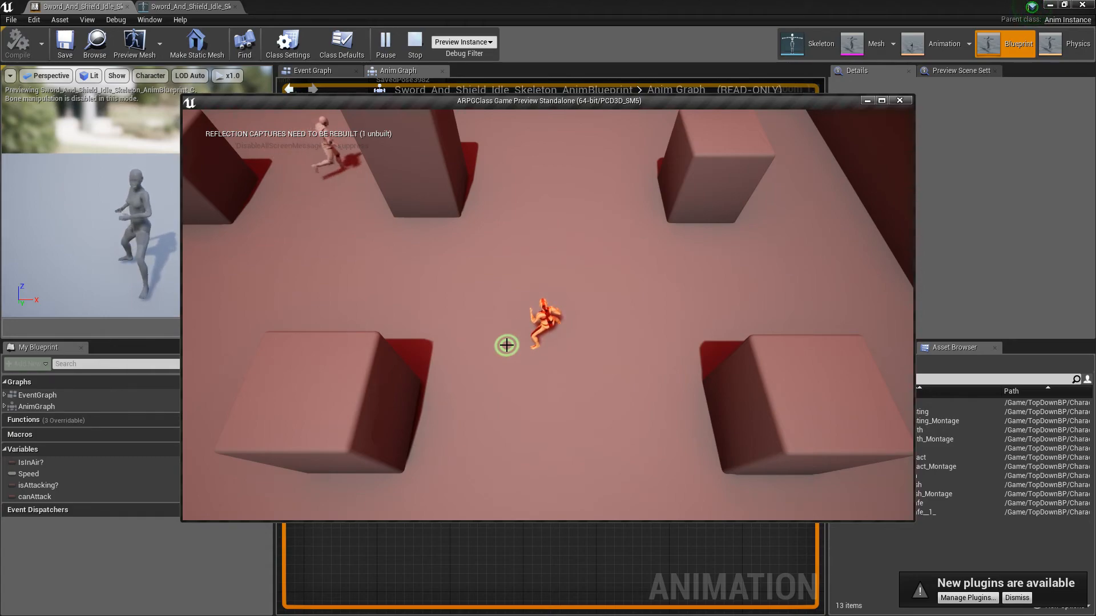
pyautogui.moveTo(494, 305)
pyautogui.mouseDown()
pyautogui.moveTo(413, 327)
pyautogui.moveTo(405, 378)
pyautogui.moveTo(687, 255)
pyautogui.moveTo(607, 288)
pyautogui.moveTo(562, 254)
pyautogui.moveTo(654, 385)
pyautogui.moveTo(550, 449)
pyautogui.mouseUp()
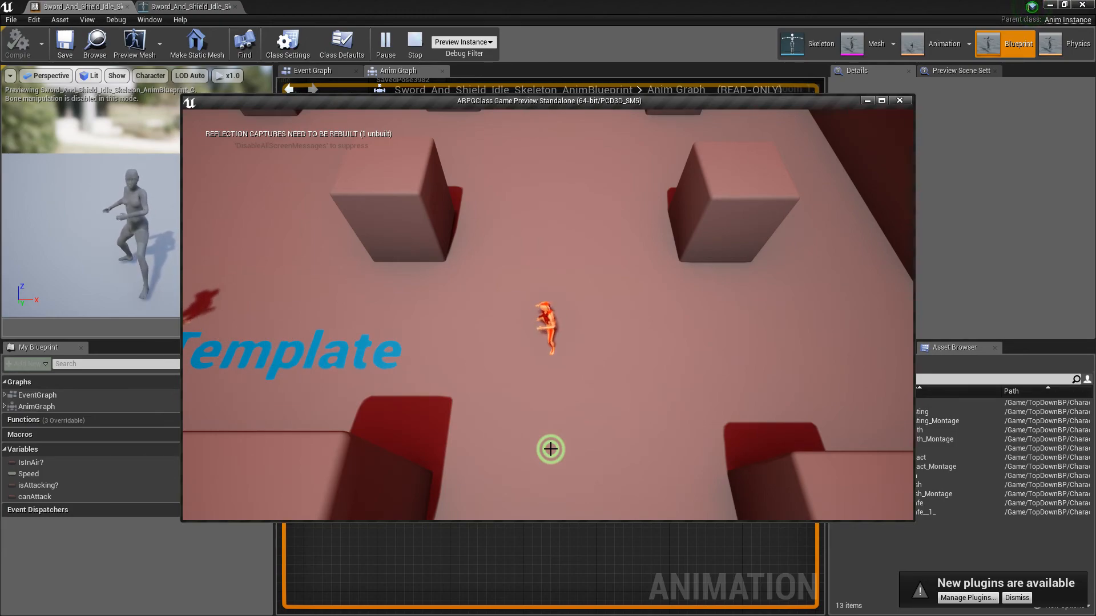
pyautogui.press('Escape')
# Step: Move the linked DefaultMove and SavedPose3982 nodes together so they sit above the Final Animation Pose node
pyautogui.scroll(-4, 525, 423)
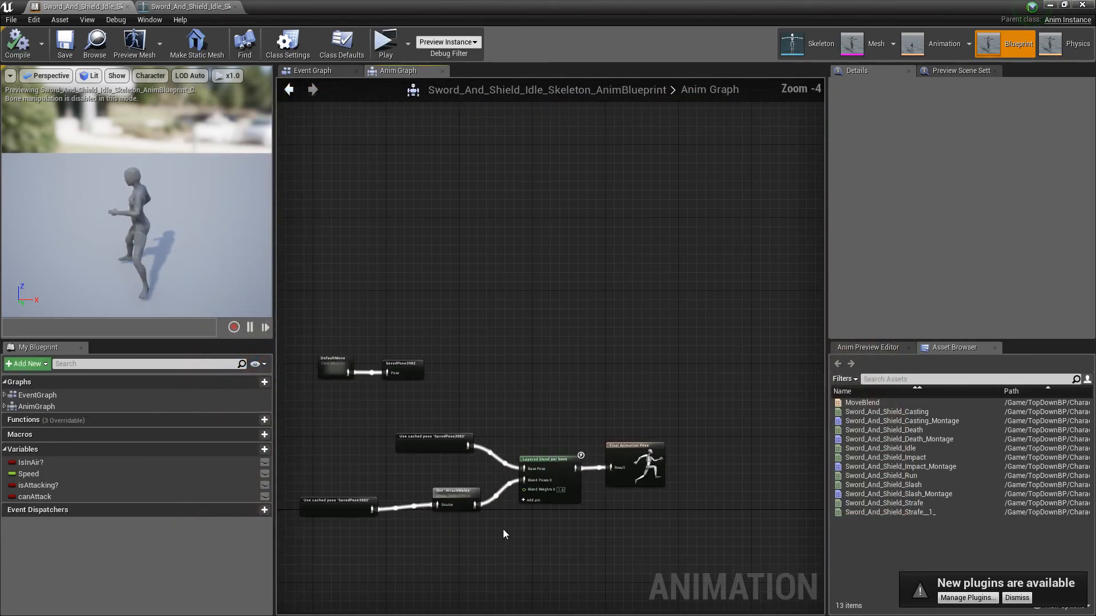
pyautogui.scroll(4, 504, 534)
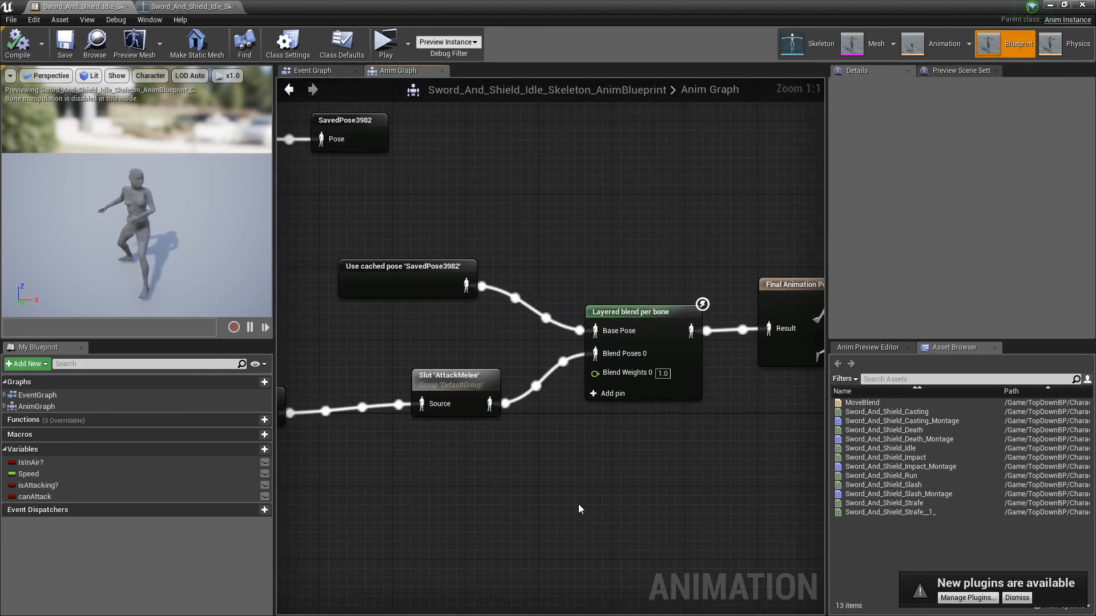
pyautogui.scroll(-4, 577, 505)
pyautogui.scroll(1, 417, 279)
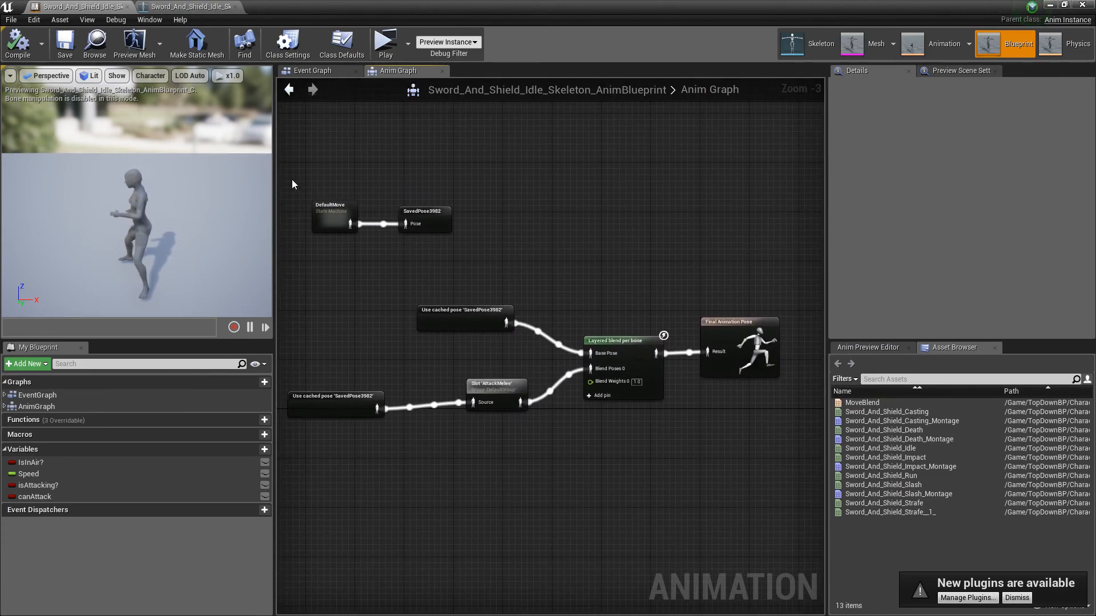
pyautogui.moveTo(292, 184); pyautogui.dragTo(737, 270)
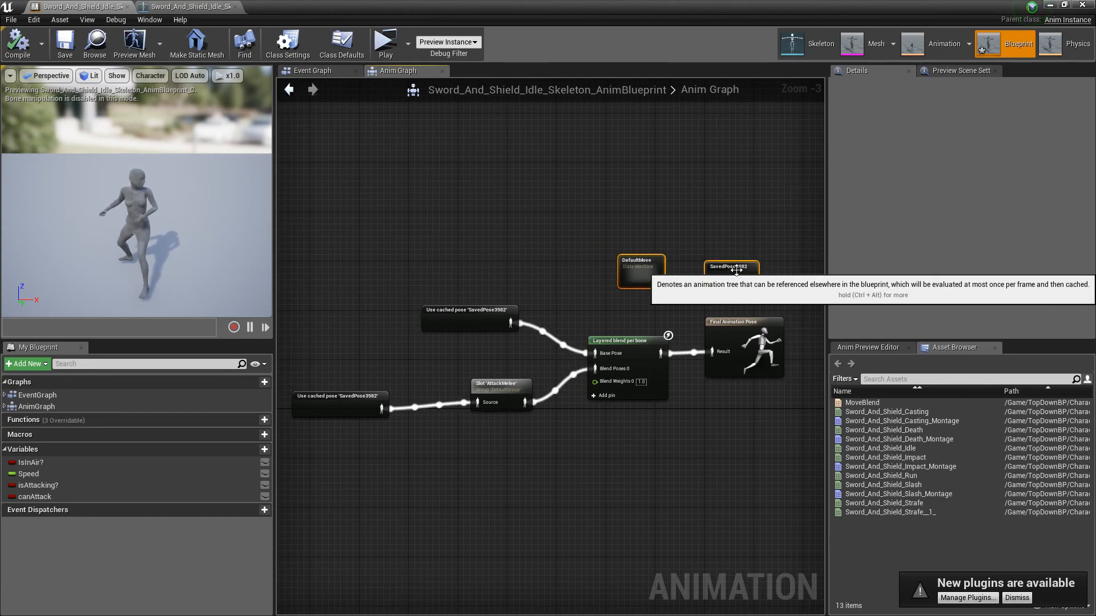
pyautogui.click(562, 281)
# Step: Pull the AttackMelee slot and its cached pose together and closer to the Layered blend node, along with the other cached pose
pyautogui.moveTo(386, 345); pyautogui.dragTo(366, 292, button='right')
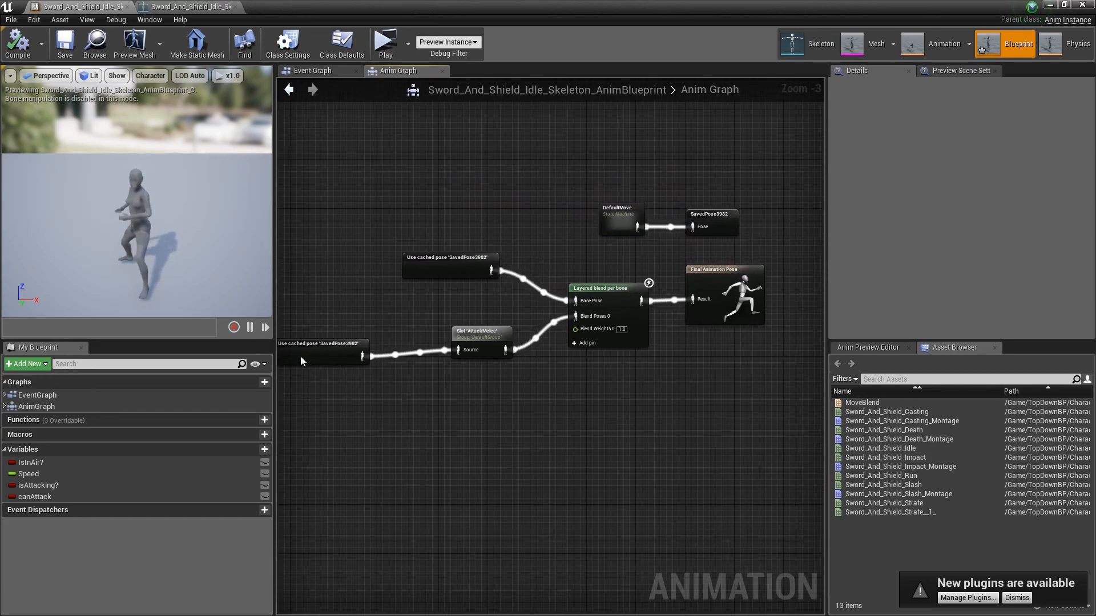
pyautogui.moveTo(301, 357); pyautogui.dragTo(340, 349)
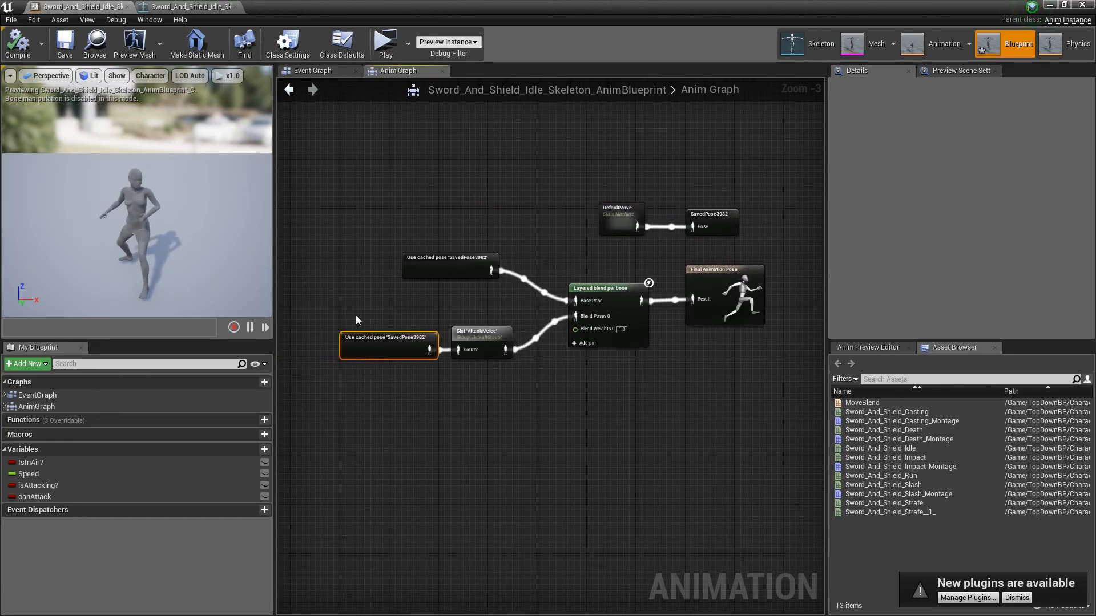
pyautogui.keyDown('ctrl'); pyautogui.click(487, 336); pyautogui.keyUp('ctrl')
pyautogui.moveTo(488, 333); pyautogui.dragTo(519, 330)
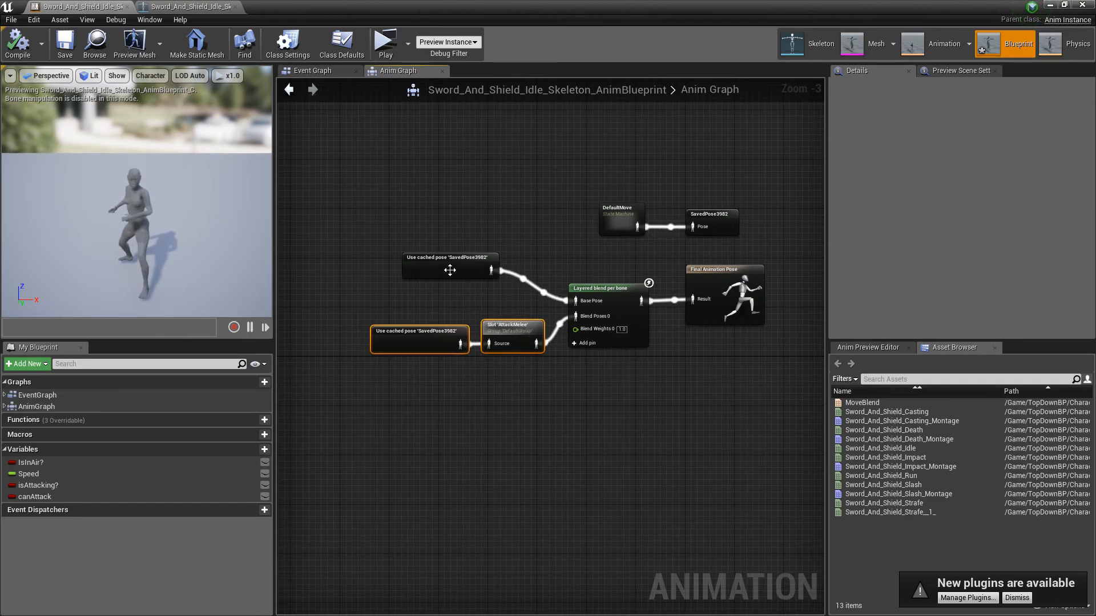
pyautogui.moveTo(448, 272); pyautogui.dragTo(475, 289)
pyautogui.click(549, 215)
pyautogui.click(528, 228)
# Step: Tighten the SavedPose3982 and Final Animation Pose nodes against their inputs, and lower the DefaultMove pair closer to the blend chain
pyautogui.moveTo(527, 227); pyautogui.dragTo(447, 303, button='right')
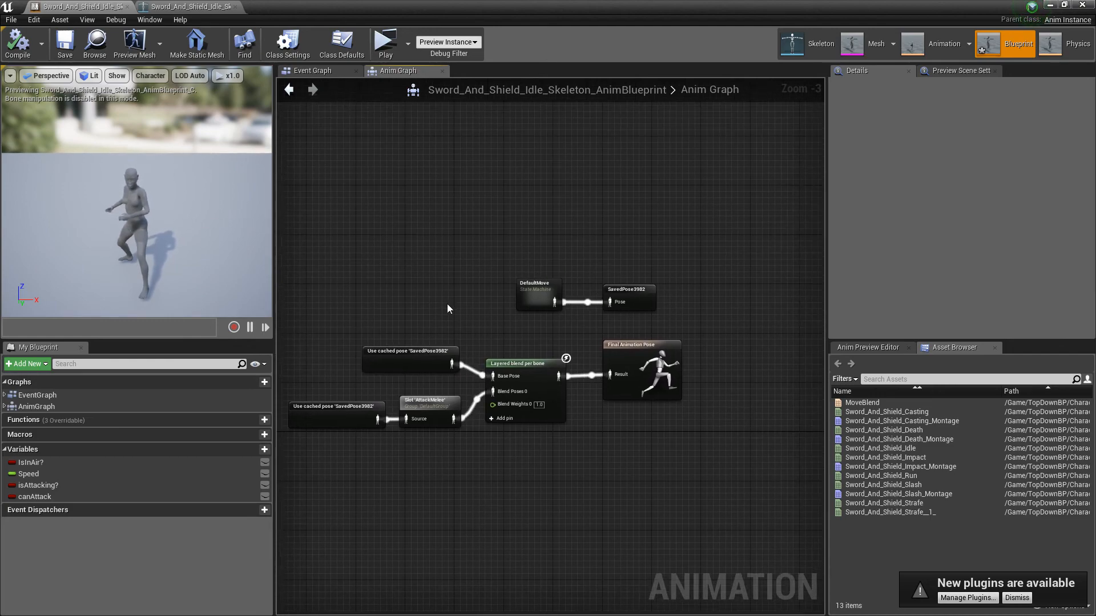
pyautogui.moveTo(642, 295); pyautogui.dragTo(623, 290)
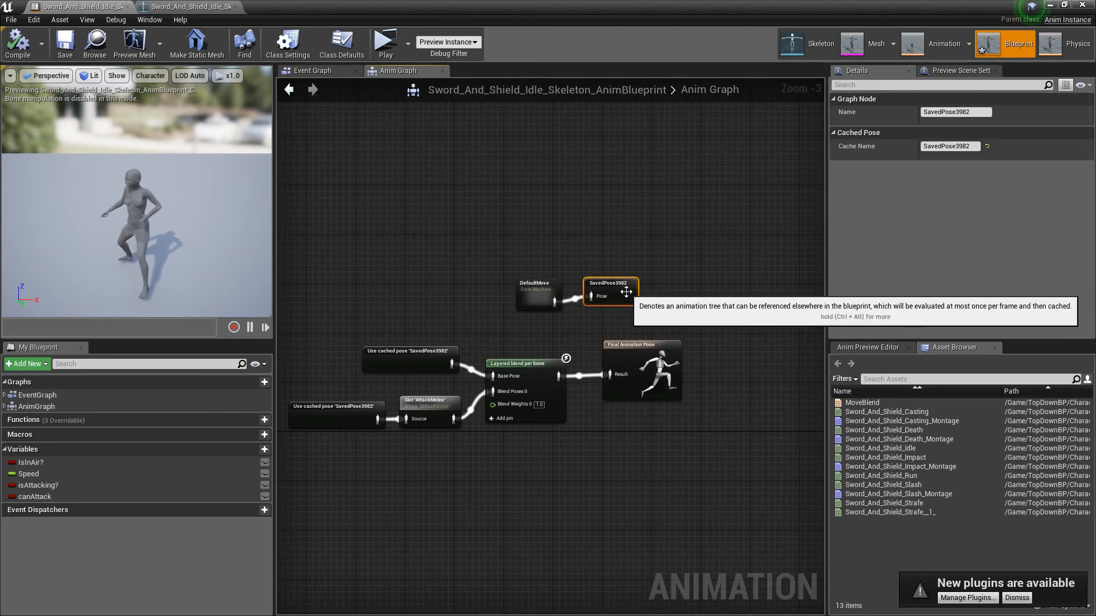
pyautogui.click(661, 278)
pyautogui.moveTo(654, 366); pyautogui.dragTo(629, 384)
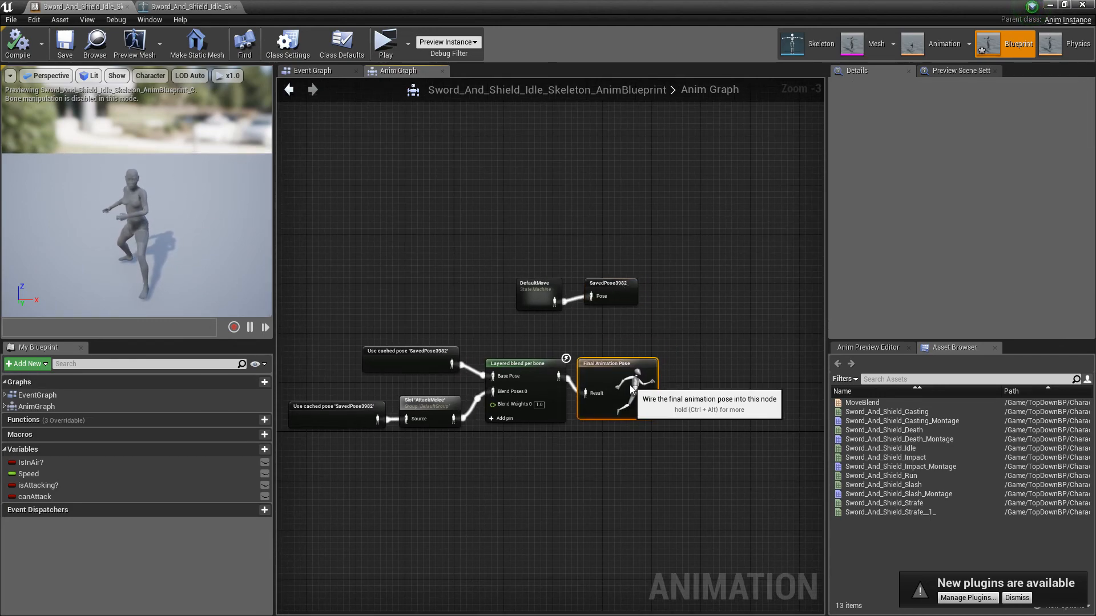
pyautogui.click(670, 321)
pyautogui.moveTo(695, 237); pyautogui.dragTo(730, 294, button='right')
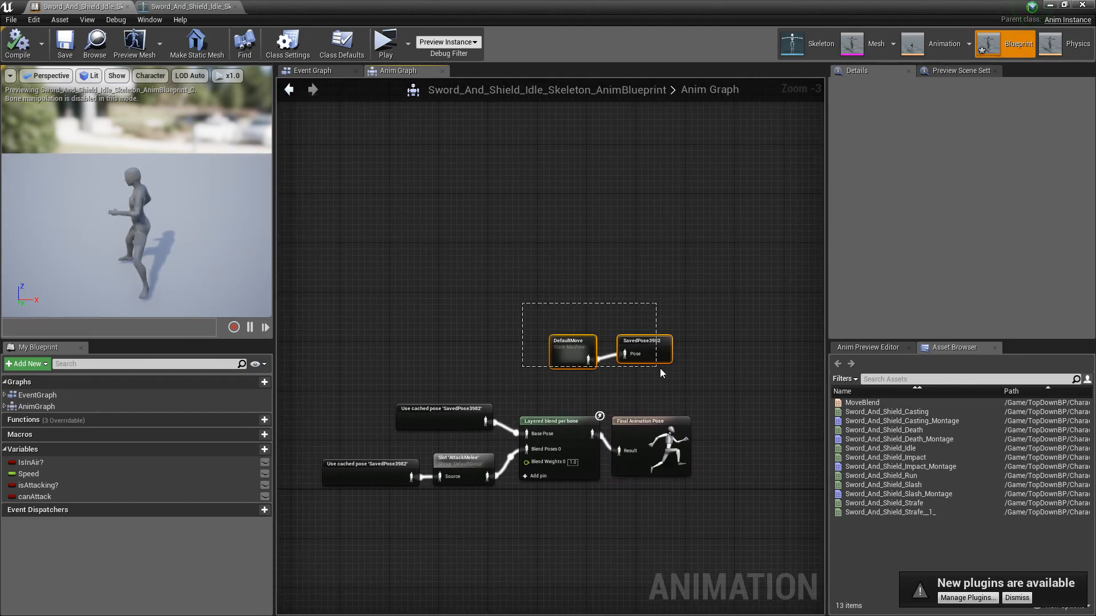
pyautogui.moveTo(662, 349); pyautogui.dragTo(641, 369)
pyautogui.moveTo(461, 287); pyautogui.dragTo(424, 217, button='right')
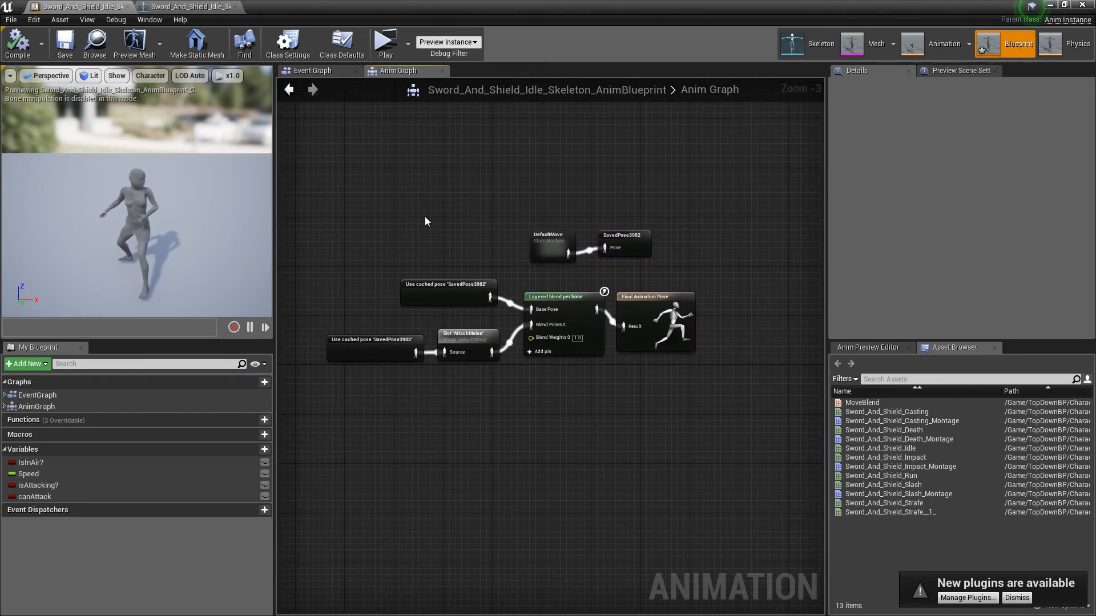
# Step: Open the Event Graph and examine the update animation chain: the PawnOwner check and the IsInAir and Speed setting sections
pyautogui.click(296, 72)
pyautogui.scroll(-4, 629, 367)
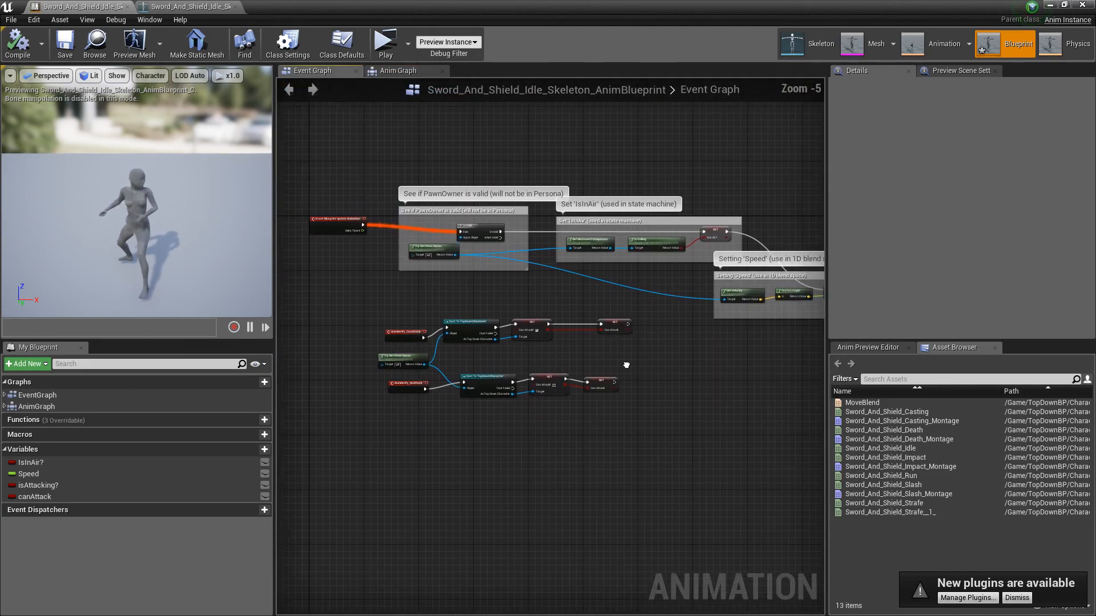
pyautogui.moveTo(628, 367); pyautogui.dragTo(624, 344, button='right')
pyautogui.scroll(5, 624, 344)
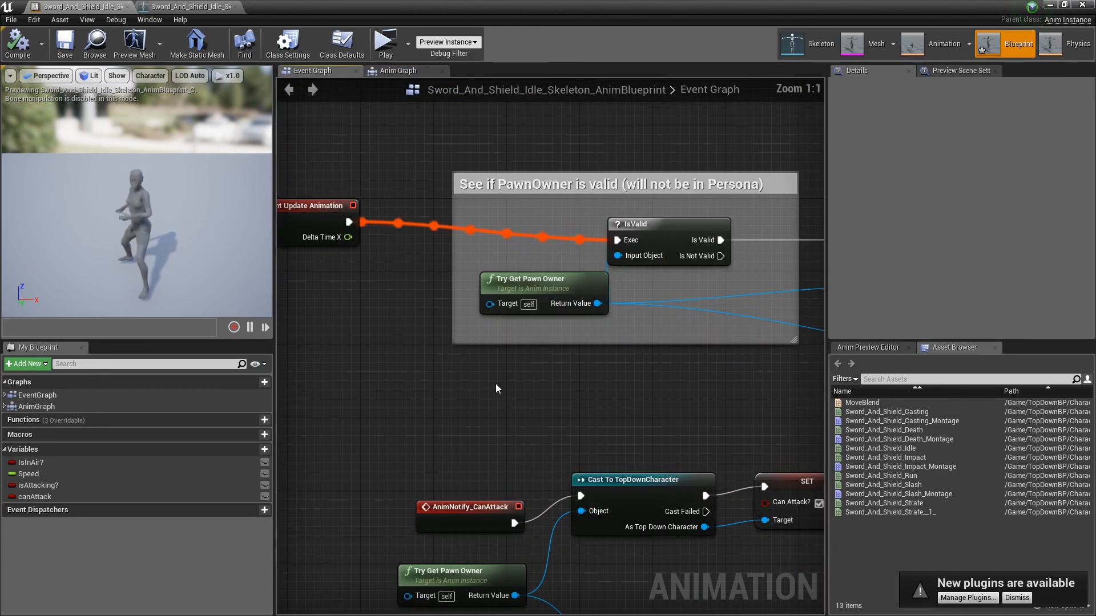
pyautogui.moveTo(495, 383)
pyautogui.mouseDown(button='right')
pyautogui.moveTo(588, 426)
pyautogui.moveTo(303, 418)
pyautogui.mouseUp(button='right')
pyautogui.moveTo(682, 436); pyautogui.dragTo(313, 413, button='right')
pyautogui.moveTo(637, 361)
pyautogui.mouseDown(button='right')
pyautogui.moveTo(446, 341)
pyautogui.moveTo(242, 299)
pyautogui.mouseUp(button='right')
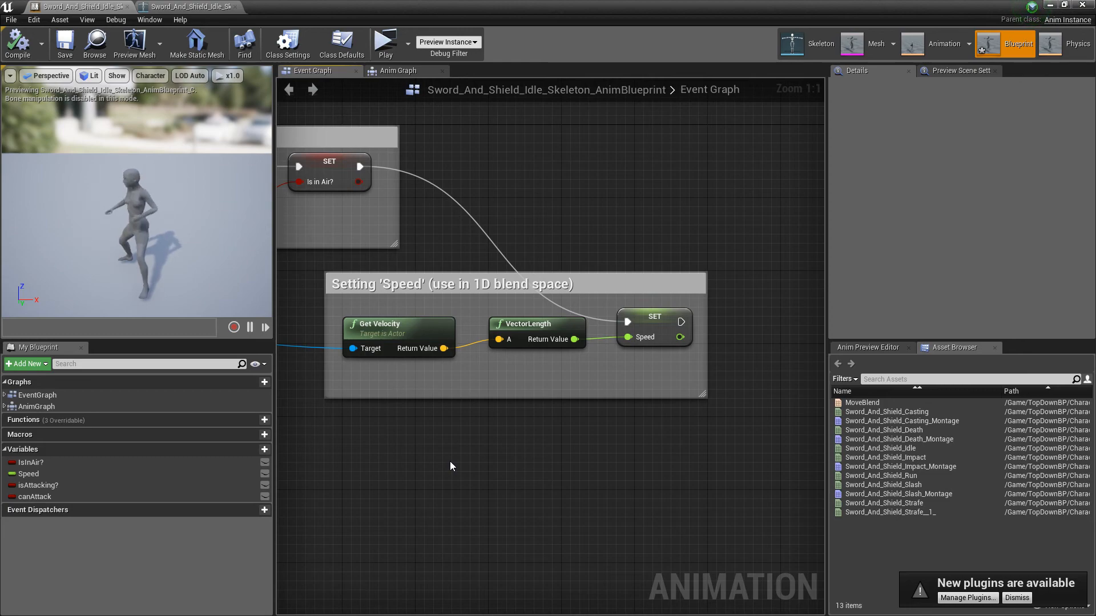
pyautogui.moveTo(450, 461); pyautogui.dragTo(908, 490, button='right')
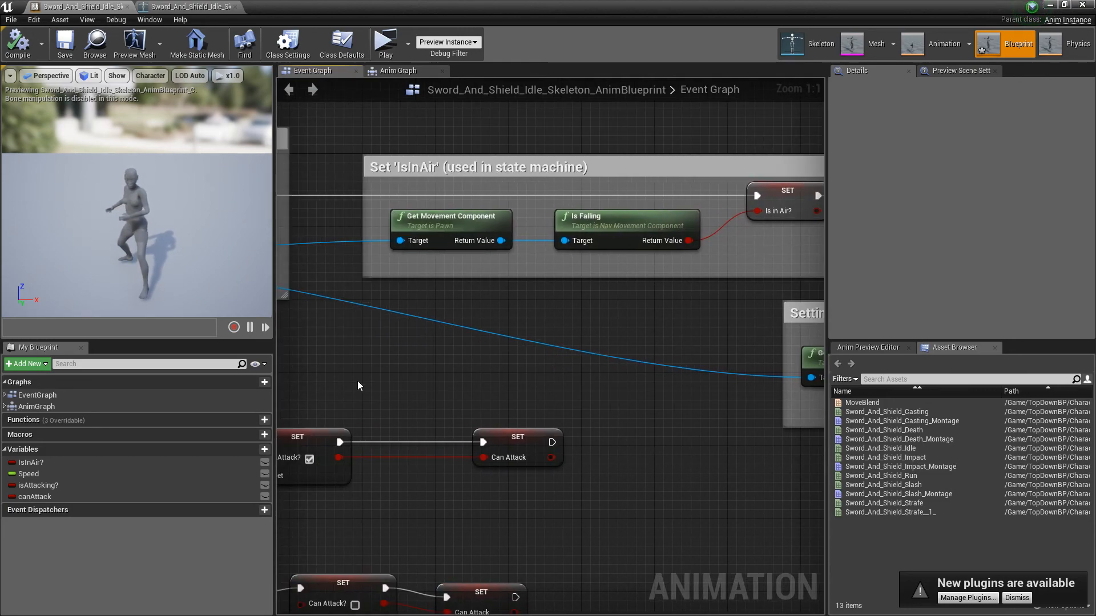
pyautogui.moveTo(354, 365); pyautogui.dragTo(731, 419, button='right')
pyautogui.moveTo(440, 408); pyautogui.dragTo(697, 400, button='right')
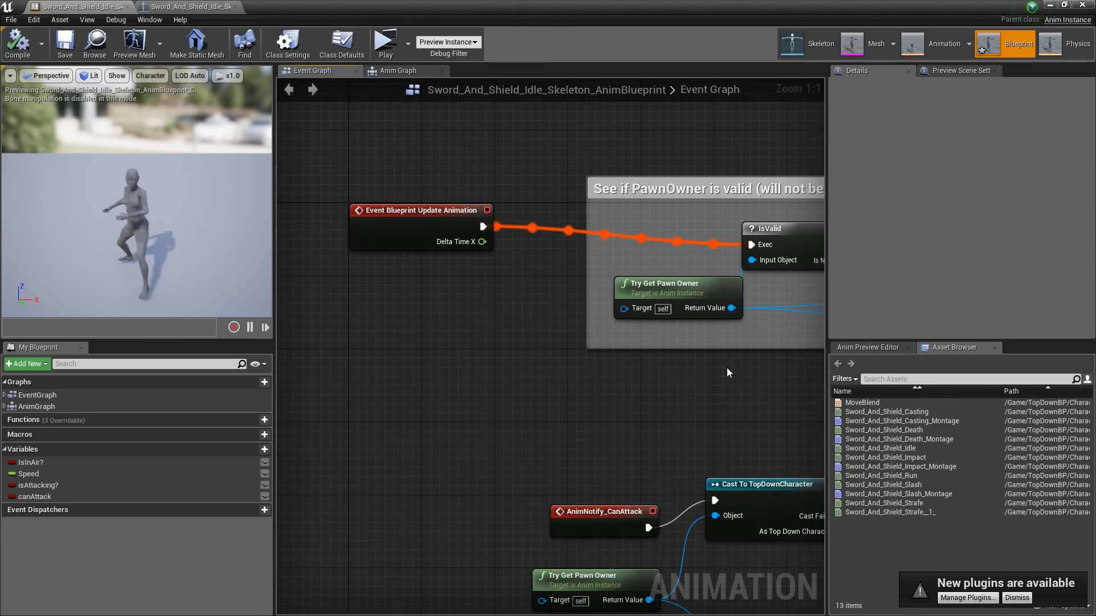
# Step: Line up AnimNotify_CanAttack with its cast, place Try Get Pawn Owner between both notify events, and align the lower cast beneath the upper one
pyautogui.moveTo(612, 413); pyautogui.dragTo(350, 217, button='right')
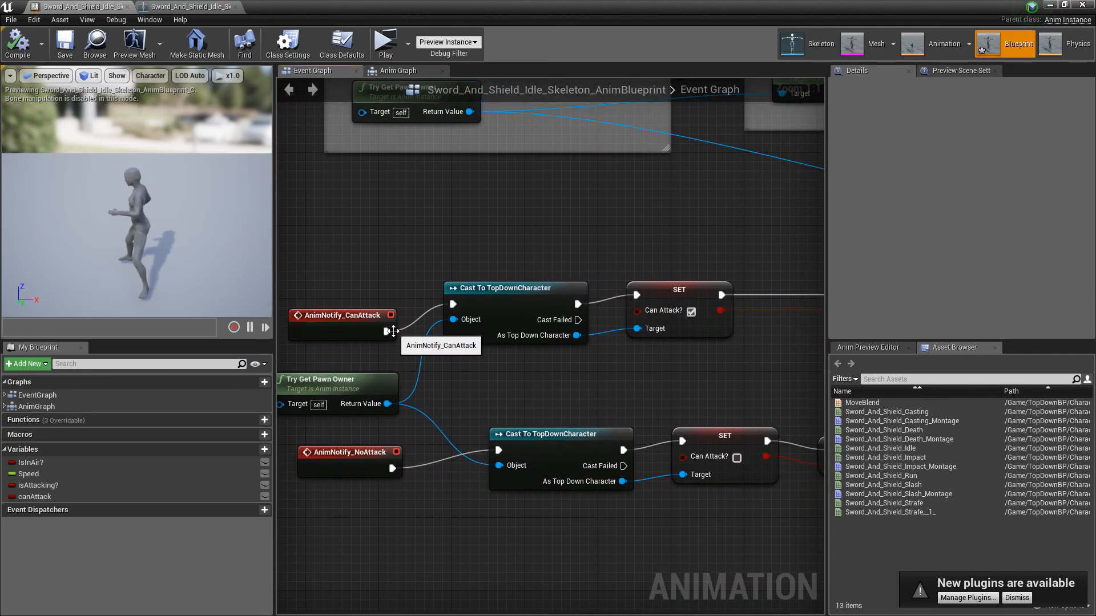
pyautogui.moveTo(348, 329); pyautogui.dragTo(342, 308)
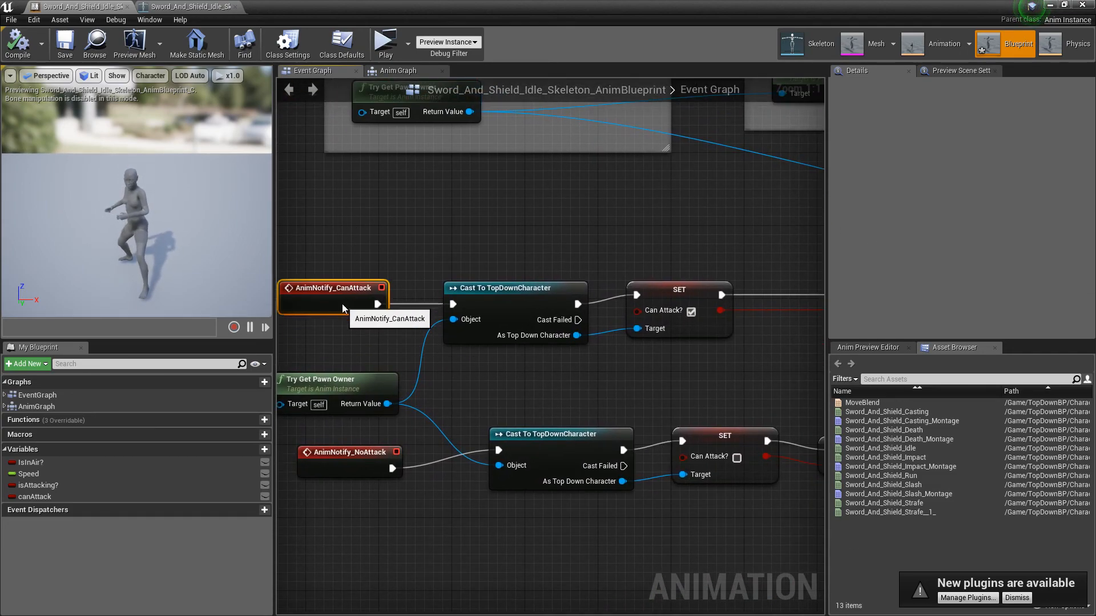
pyautogui.click(386, 252)
pyautogui.moveTo(386, 252); pyautogui.dragTo(464, 227, button='right')
pyautogui.moveTo(458, 326); pyautogui.dragTo(459, 308)
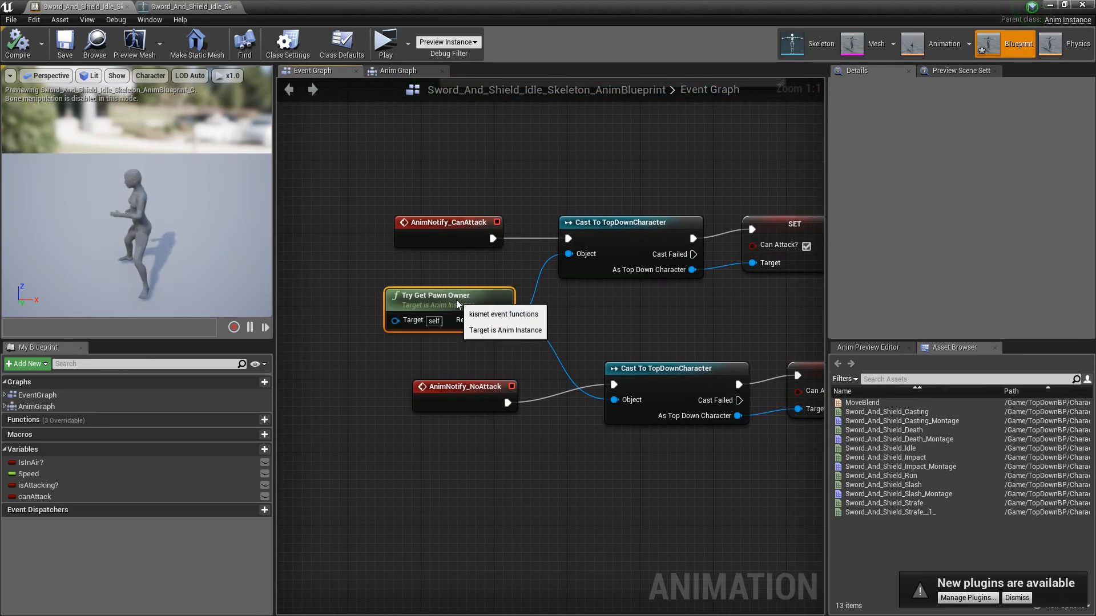
pyautogui.moveTo(678, 371); pyautogui.dragTo(631, 372)
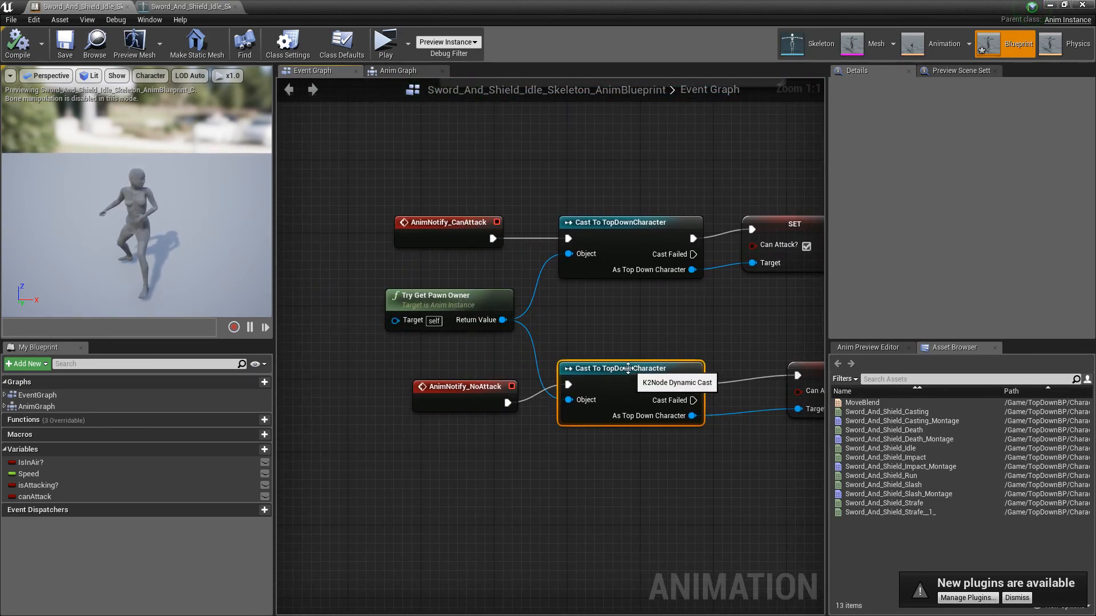
pyautogui.click(591, 324)
pyautogui.click(448, 303)
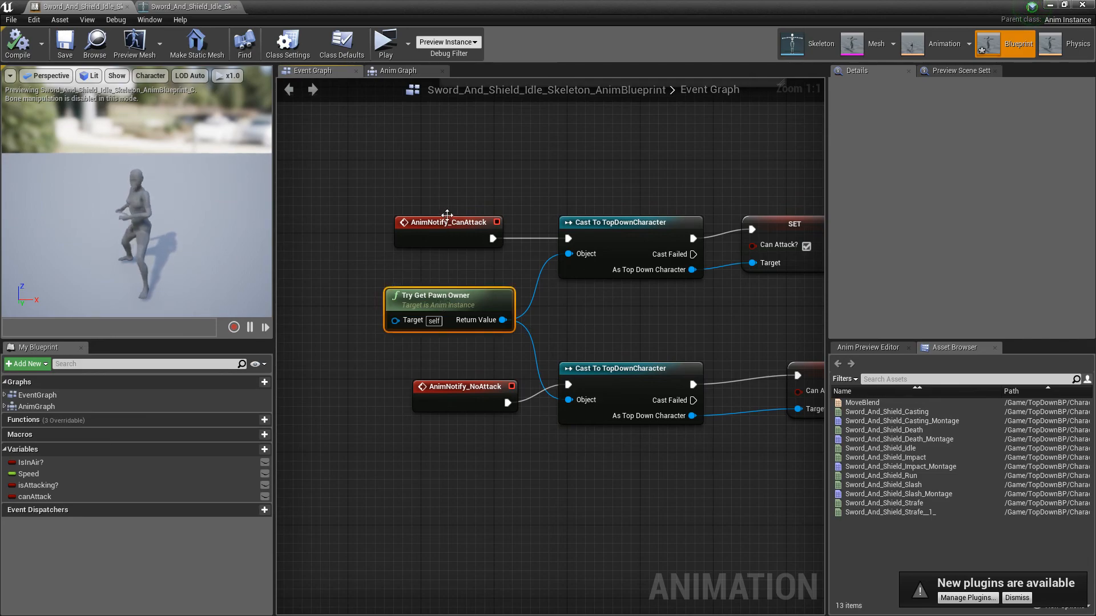
# Step: Shift the SET nodes level with their Cast To TopDownCharacter nodes and bring the lower Can Attack? setter close to its cast
pyautogui.moveTo(379, 197); pyautogui.dragTo(708, 463)
pyautogui.moveTo(797, 265); pyautogui.dragTo(546, 277, button='right')
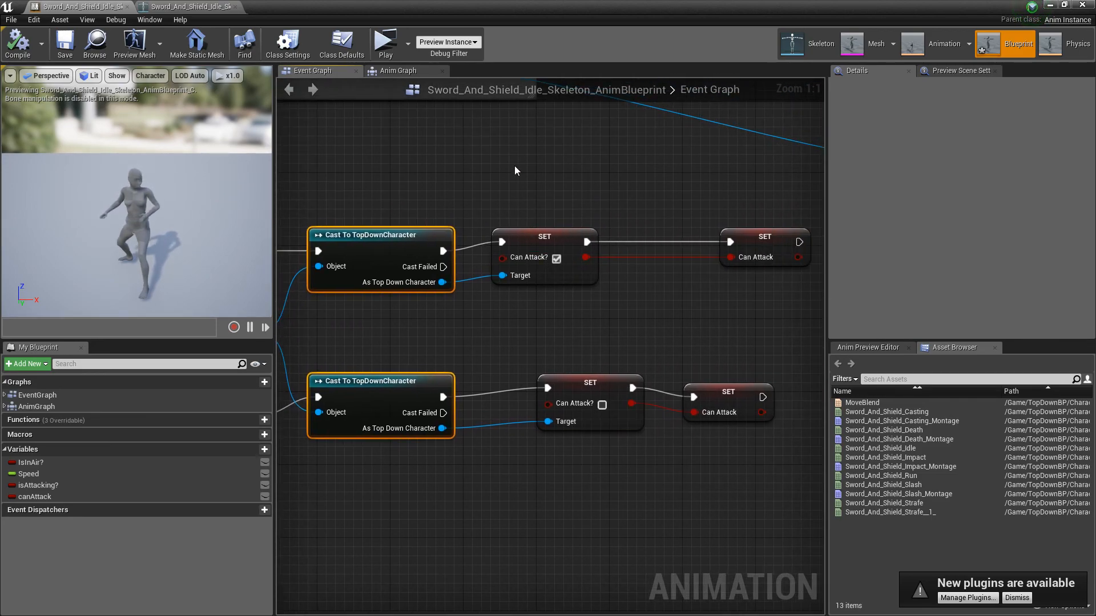
pyautogui.moveTo(514, 167); pyautogui.dragTo(768, 427)
pyautogui.moveTo(606, 393); pyautogui.dragTo(535, 396)
pyautogui.click(574, 360)
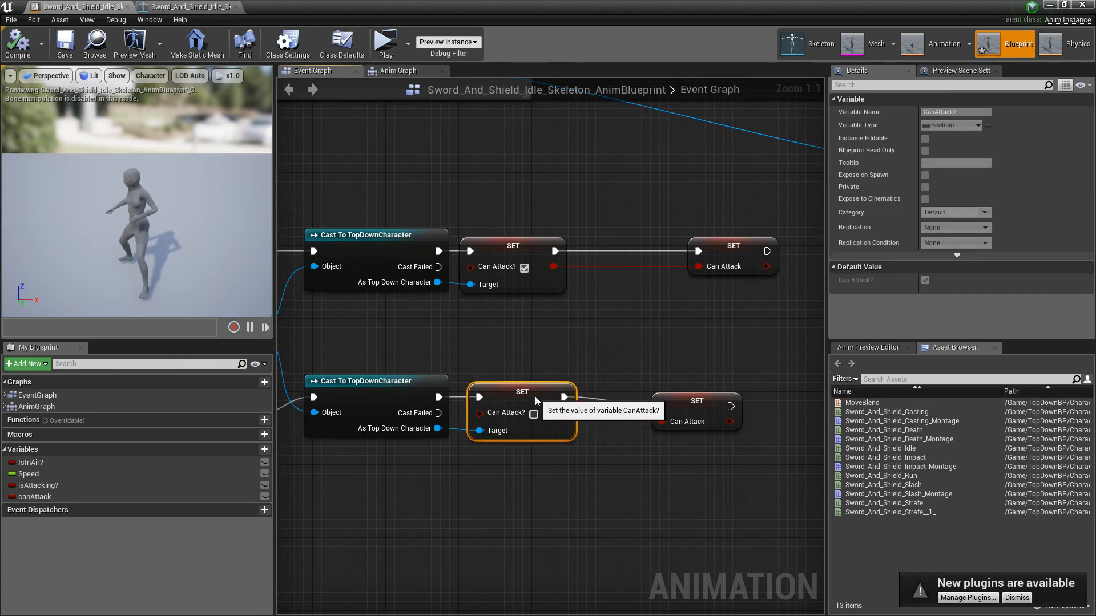
pyautogui.click(654, 378)
# Step: Move both final Can Attack SET nodes next to the preceding setters and align the lower one under the upper one
pyautogui.moveTo(689, 392); pyautogui.dragTo(637, 393)
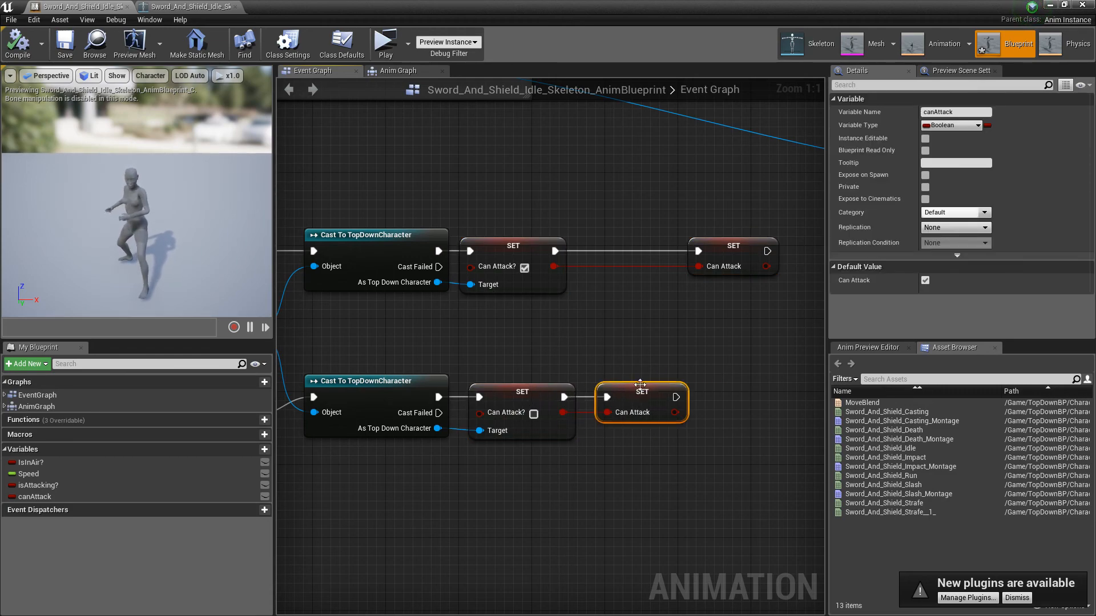
pyautogui.click(696, 230)
pyautogui.moveTo(746, 254); pyautogui.dragTo(646, 249)
pyautogui.click(650, 323)
pyautogui.moveTo(655, 393); pyautogui.dragTo(645, 390)
pyautogui.click(628, 323)
pyautogui.moveTo(616, 328); pyautogui.dragTo(716, 368, button='right')
pyautogui.scroll(-5, 715, 368)
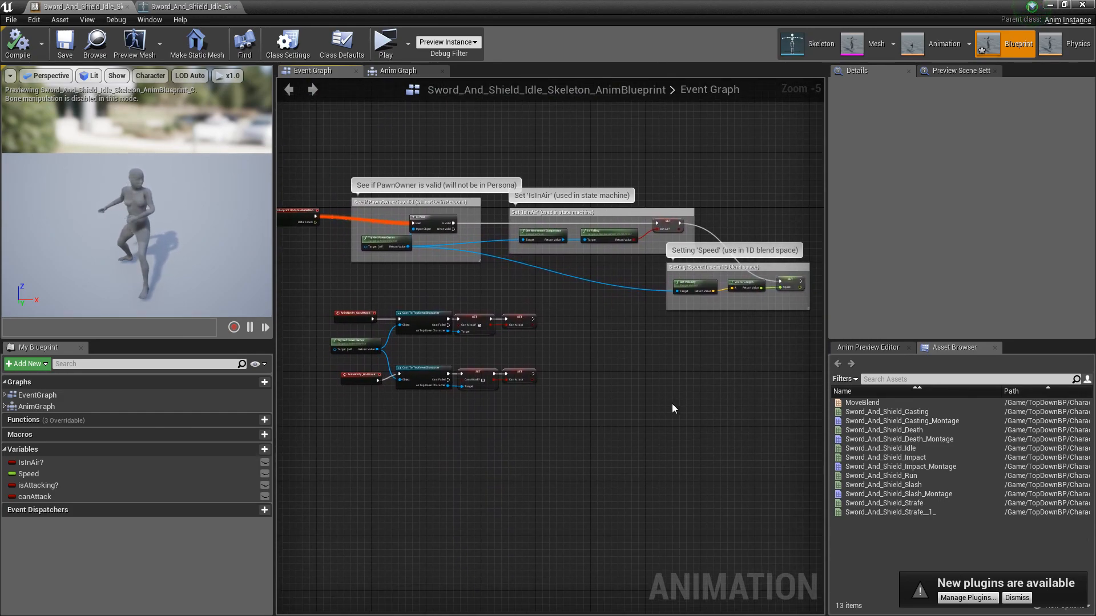
pyautogui.scroll(-1, 672, 402)
pyautogui.scroll(-1, 672, 402)
pyautogui.scroll(3, 676, 383)
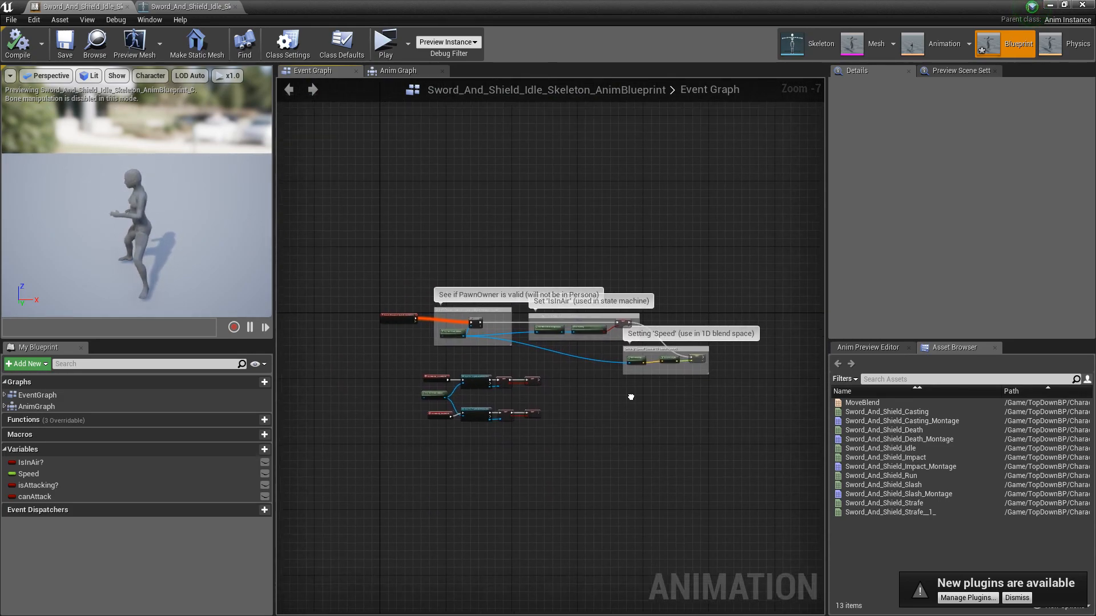
pyautogui.scroll(-2, 578, 399)
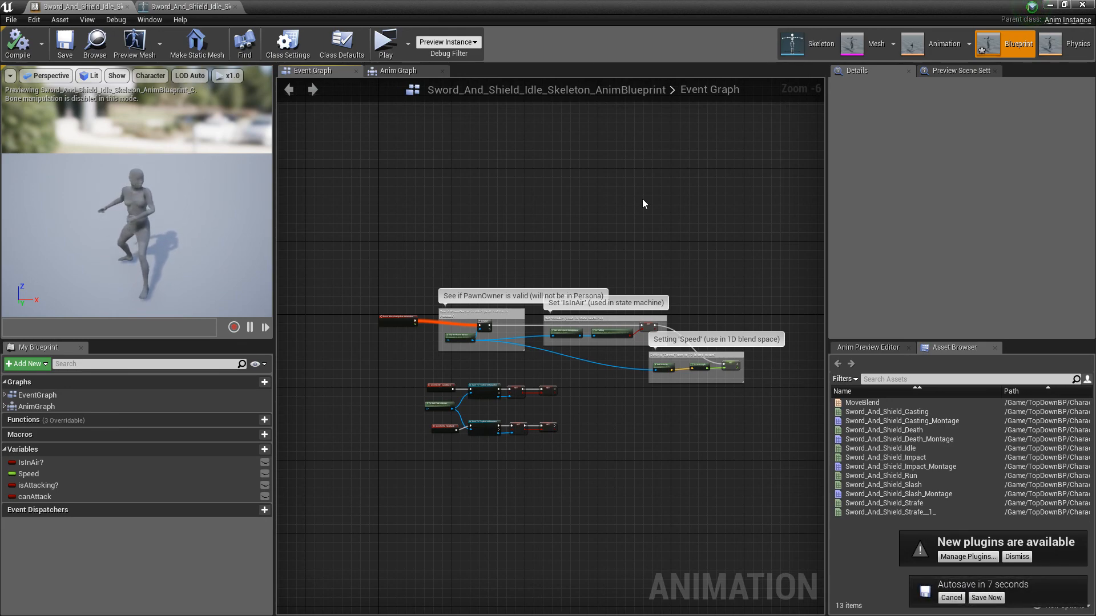
# Step: Close the animation blueprint editor, deselect the asset in the Character folder, and reposition the Content Browser window over the level editor
pyautogui.click(1082, 5)
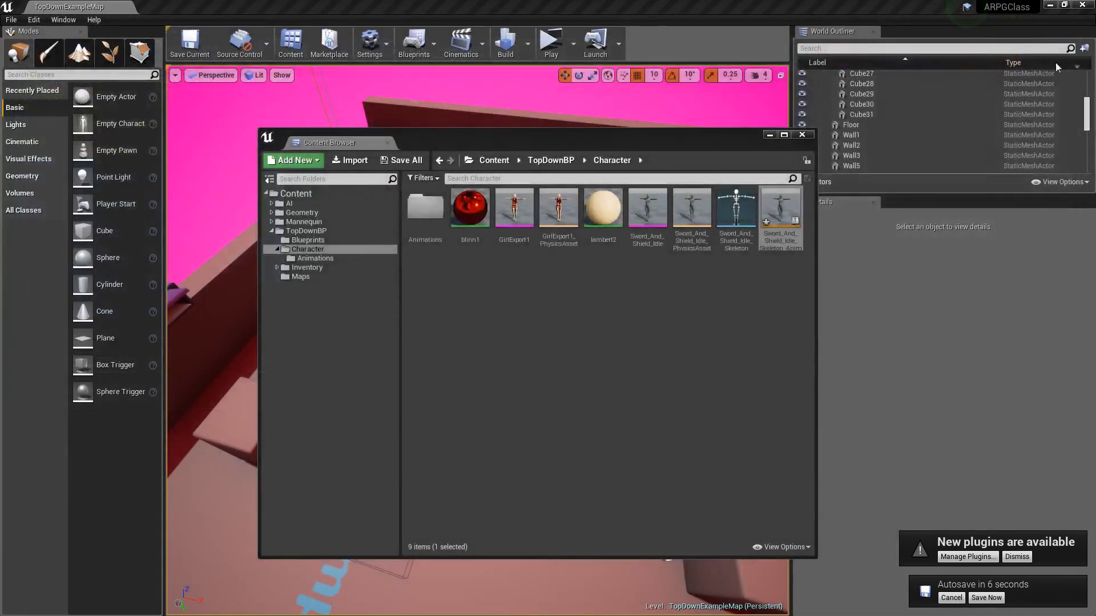
pyautogui.click(472, 367)
pyautogui.moveTo(604, 143); pyautogui.dragTo(546, 130)
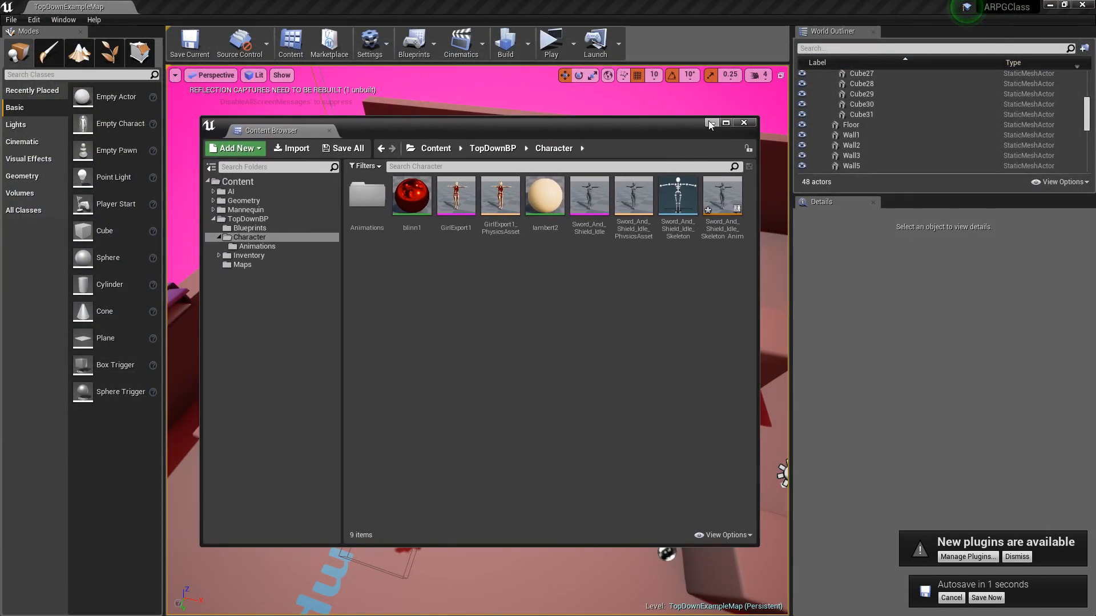